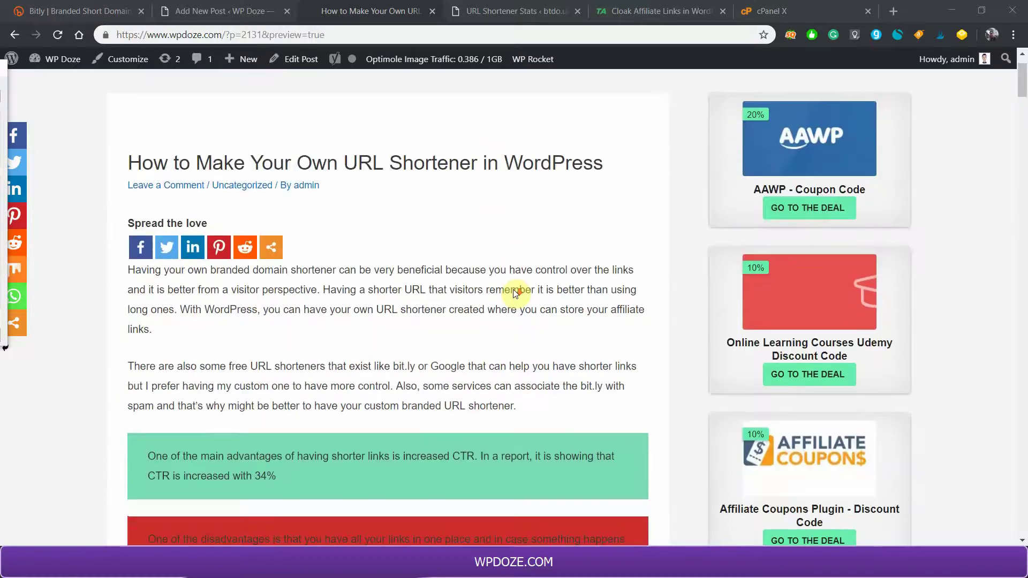
Scroll up and down through the WP Doze post preview.
scroll(513, 289, down, 1)
scroll(513, 289, down, 1)
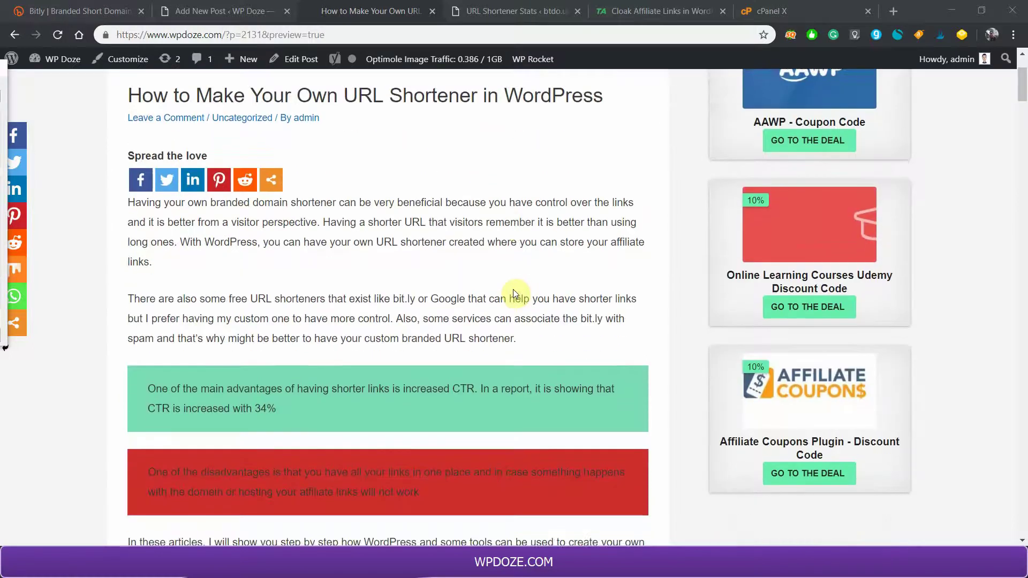
scroll(513, 289, down, 2)
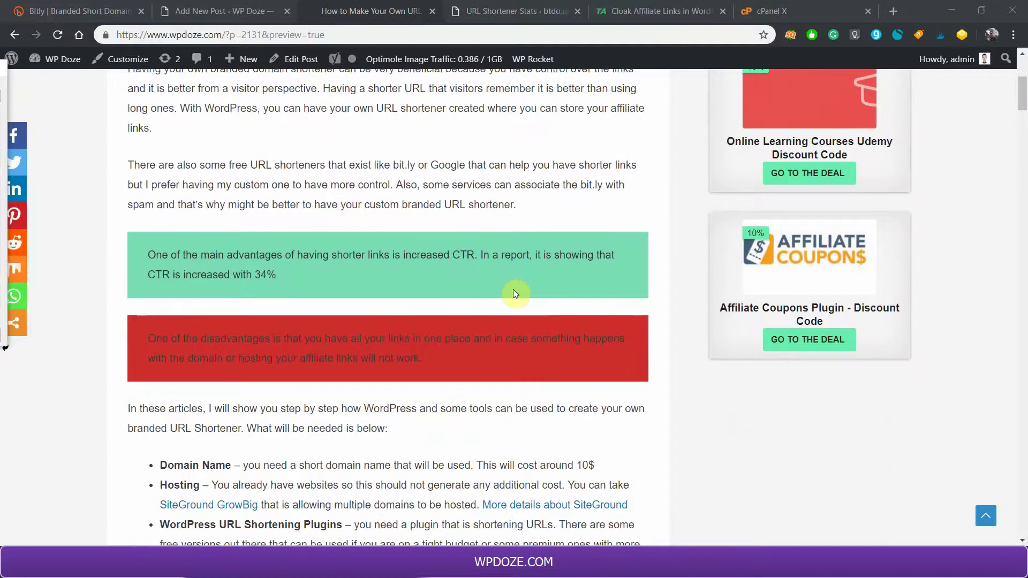
scroll(513, 292, up, 1)
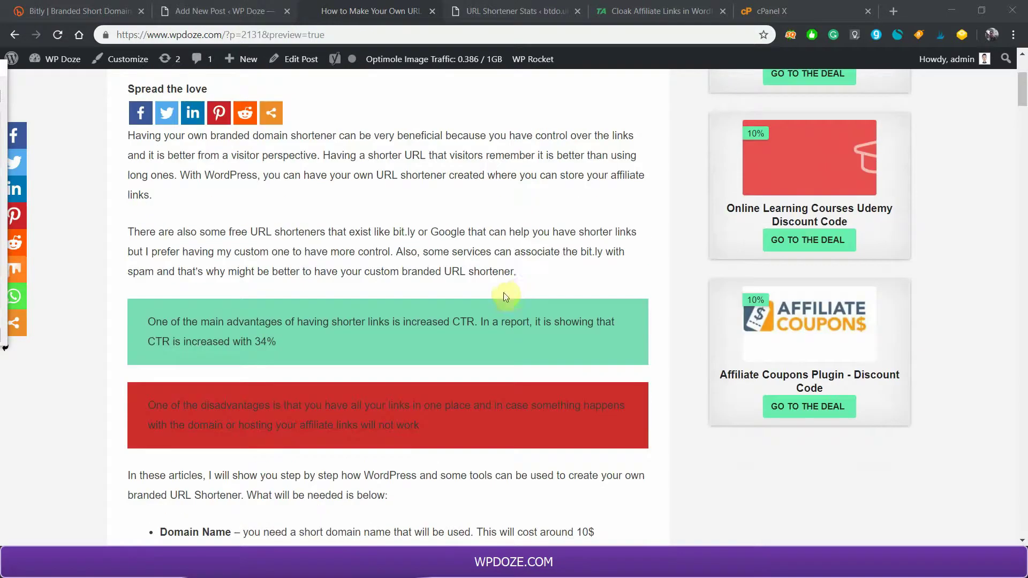
scroll(464, 301, up, 2)
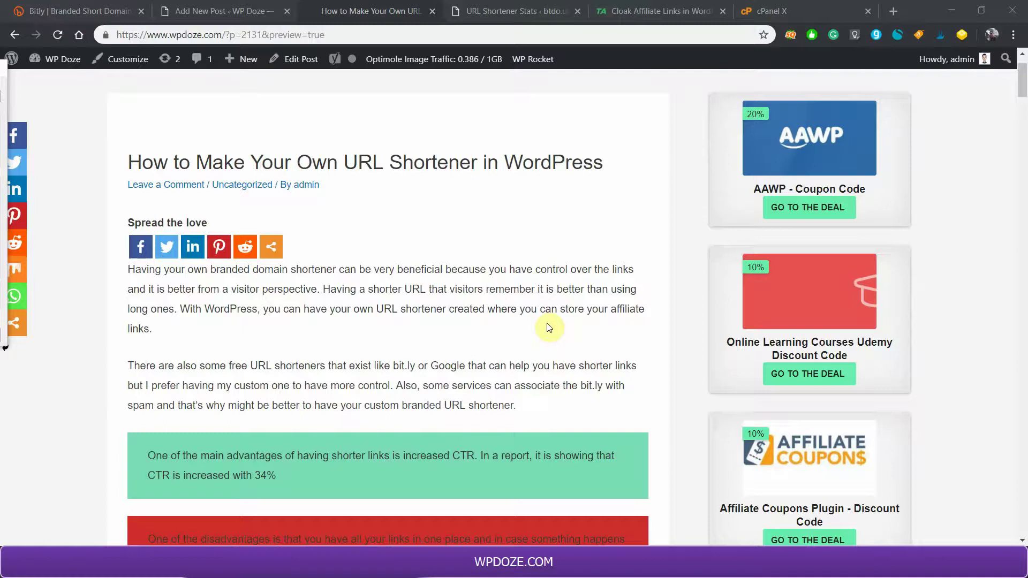
scroll(516, 320, up, 2)
scroll(517, 320, down, 2)
click(50, 12)
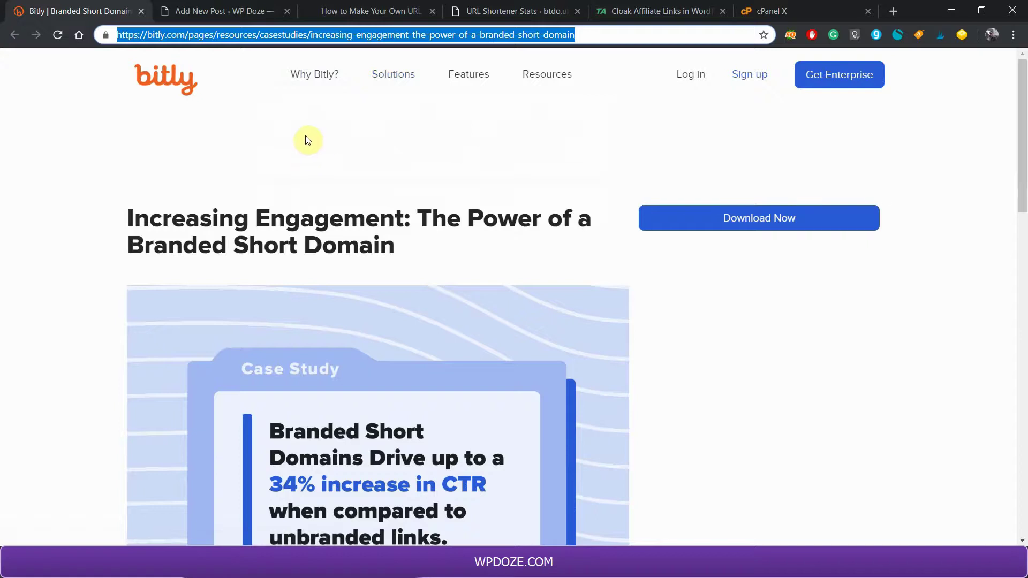
mouse_move(345, 86)
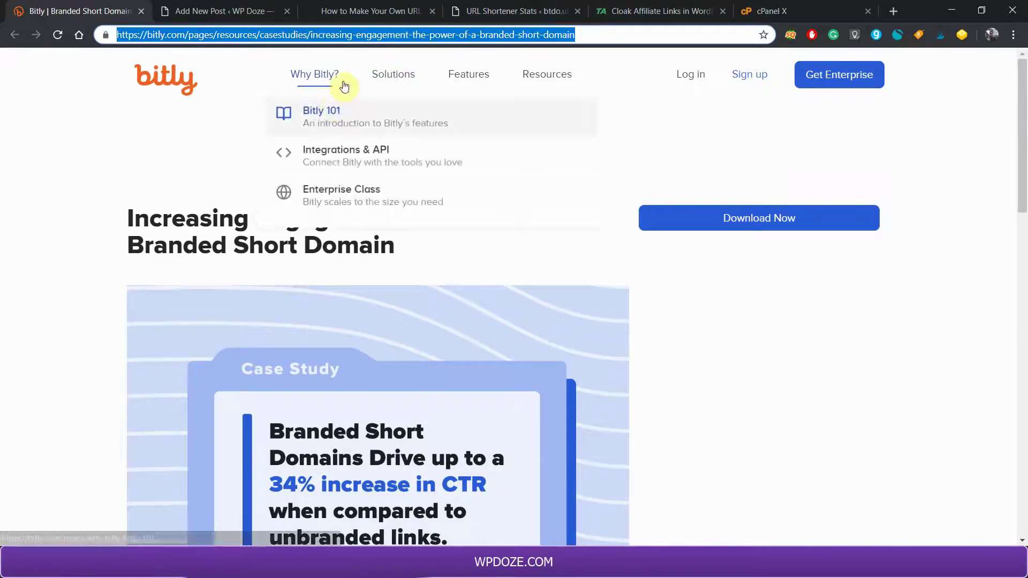
Return to the 'How to Make Your Own URL Shortener in WordPress' post and highlight the Hosting requirement.
click(374, 11)
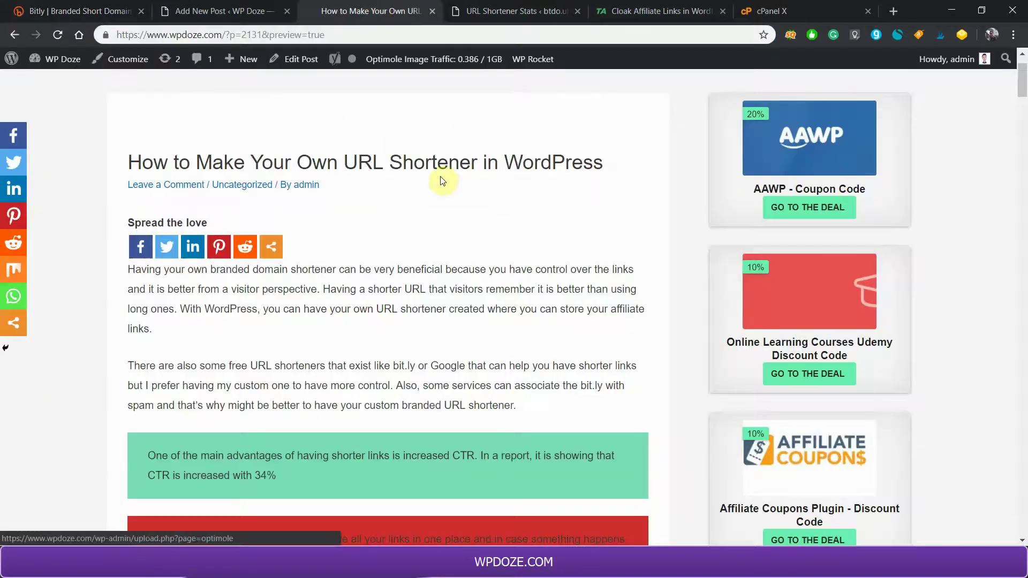
scroll(443, 180, down, 6)
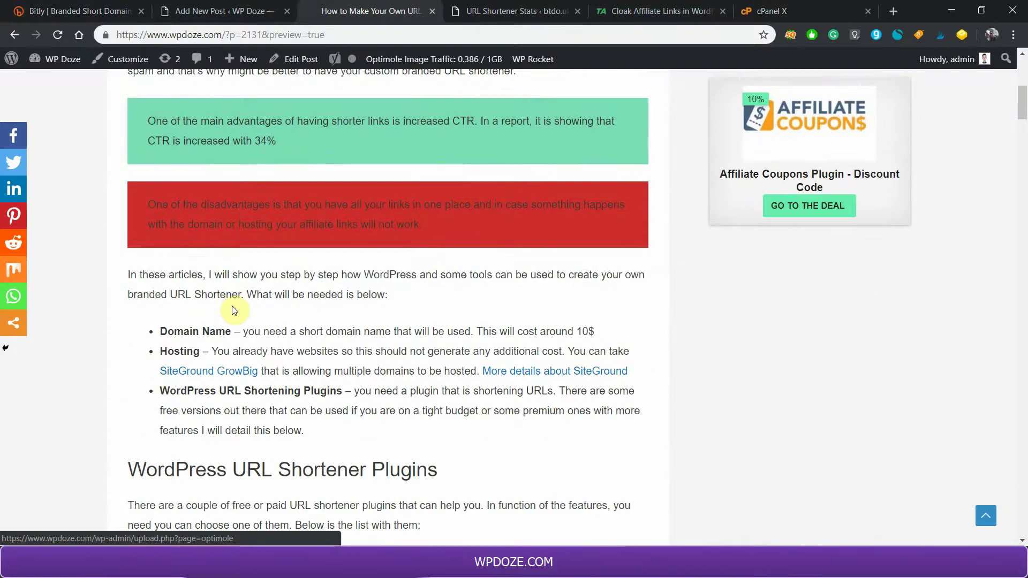
drag(160, 331, 183, 352)
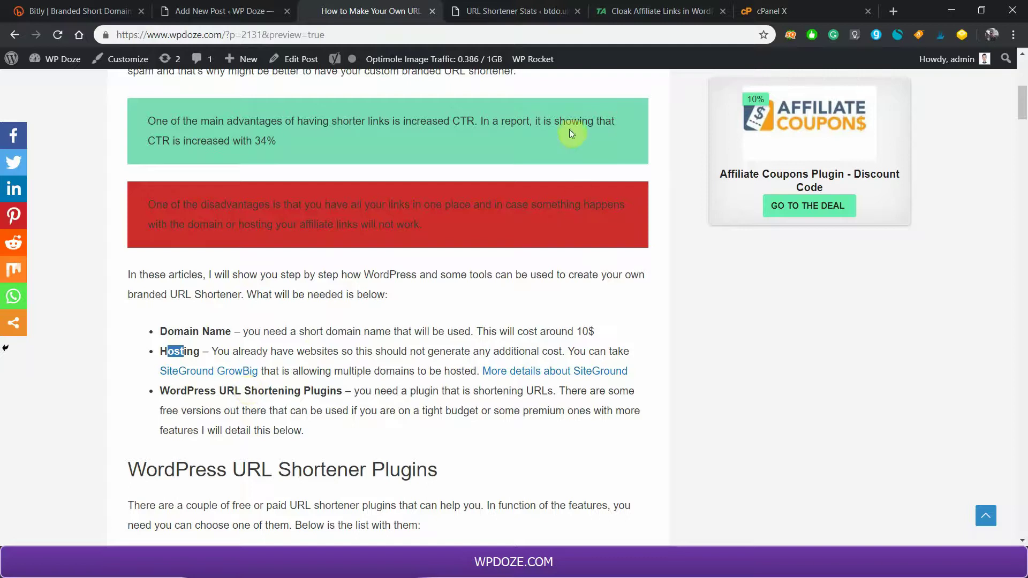
Open namecheap.com in a new tab.
click(893, 11)
text(namecheap.com)
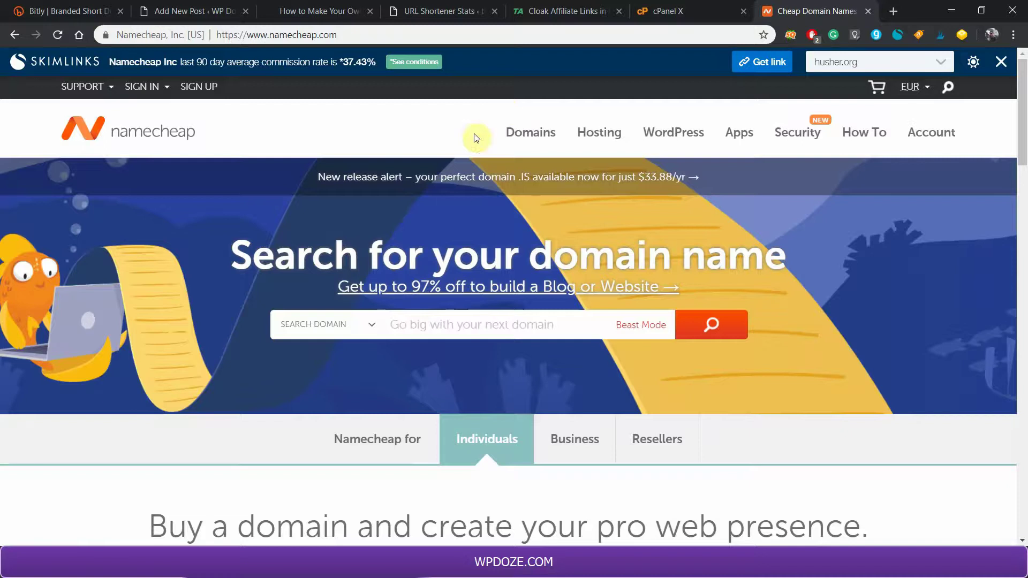
scroll(460, 212, down, 3)
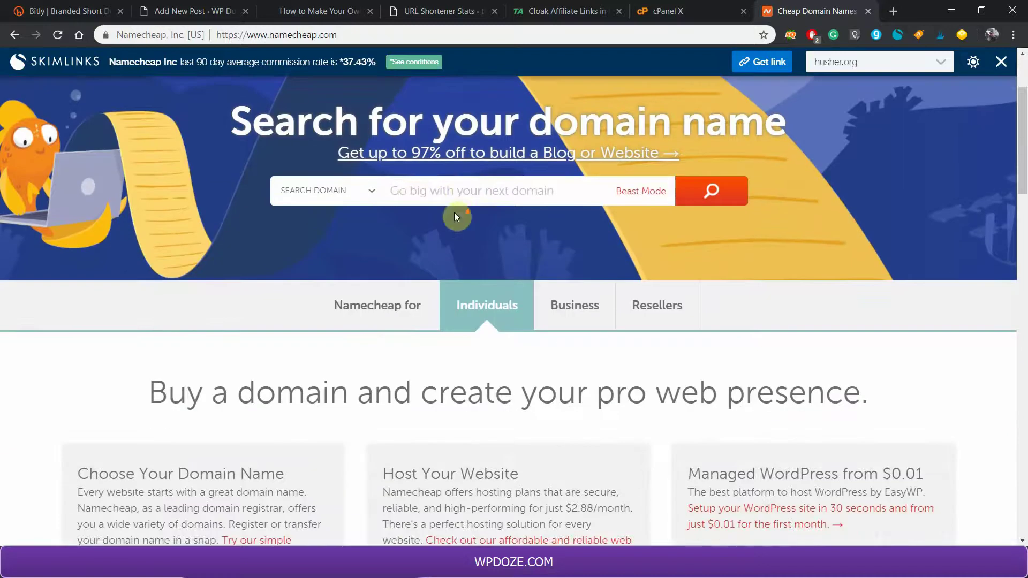
Search Namecheap for the domain name btdo.
click(411, 192)
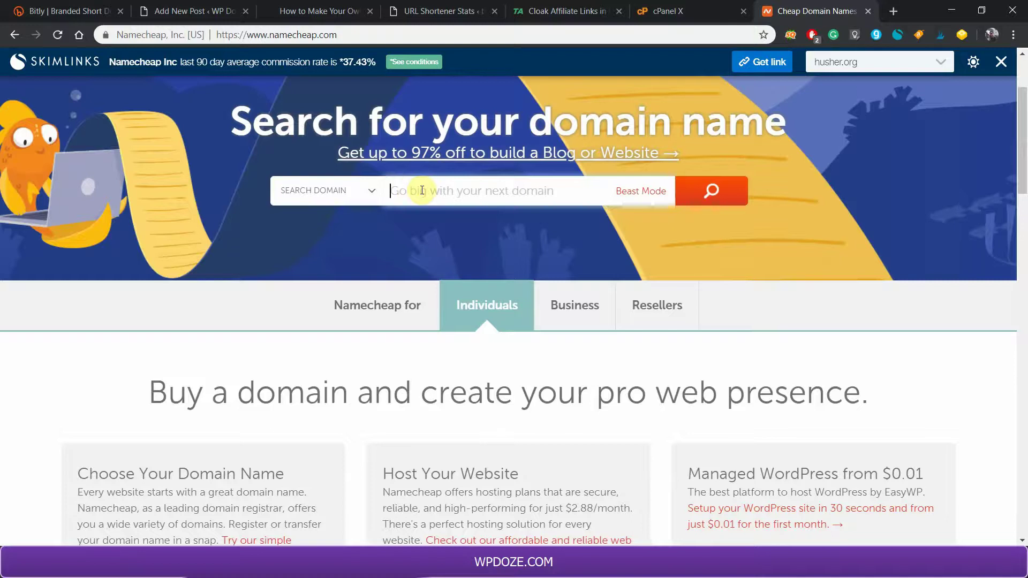
text(bdo)
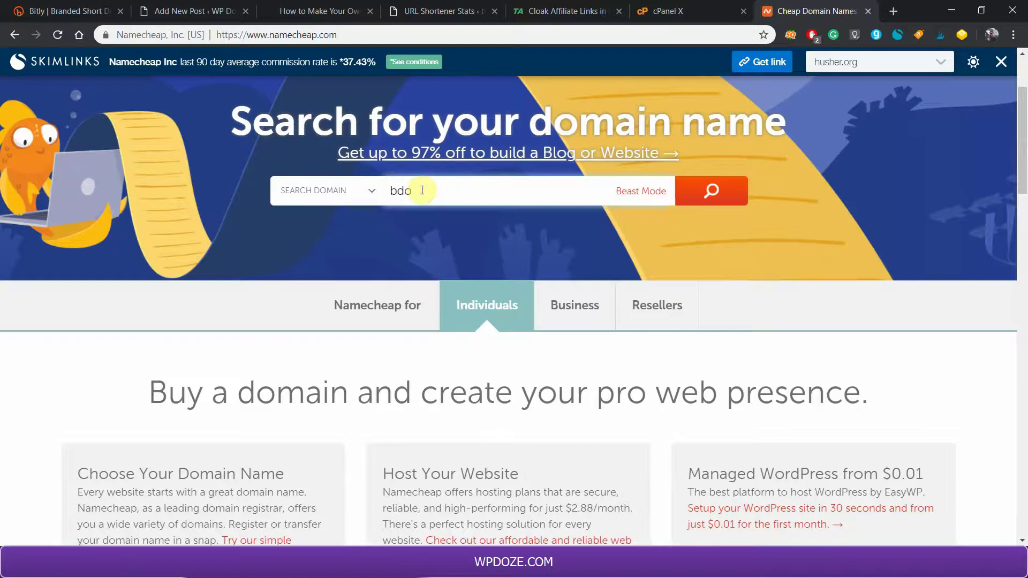
key(BackSpace)
key(BackSpace)
text(tdo)
key(Return)
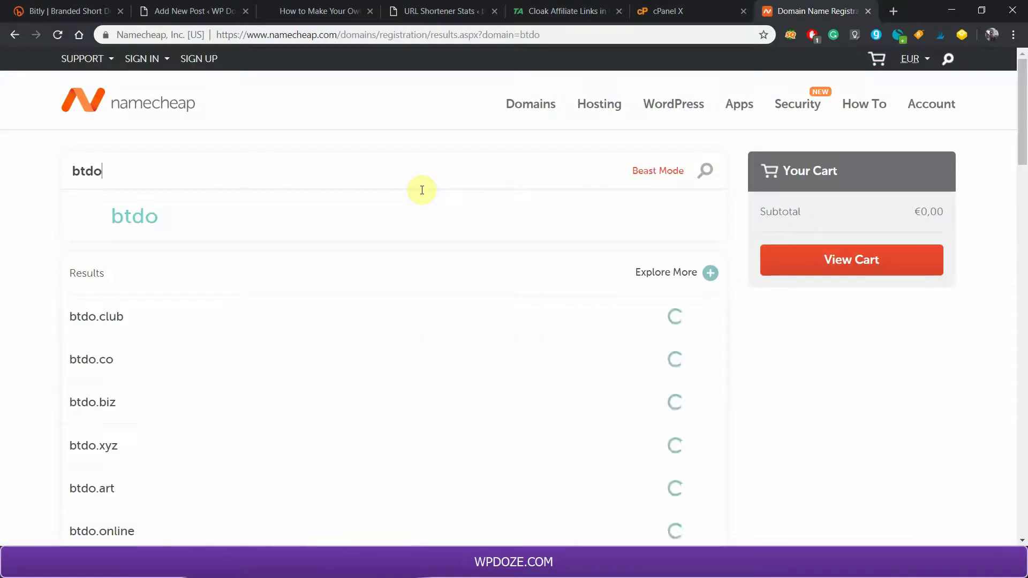
Scroll through the btdo results, highlighting btdo.cc and the taken btdo.uk, then return to top.
scroll(422, 190, down, 1)
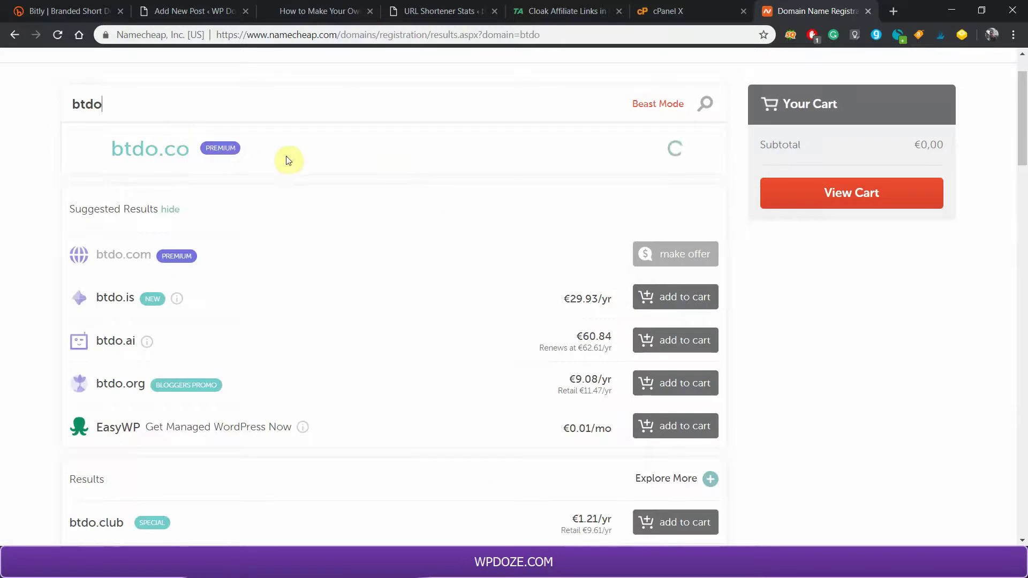
scroll(328, 168, down, 1)
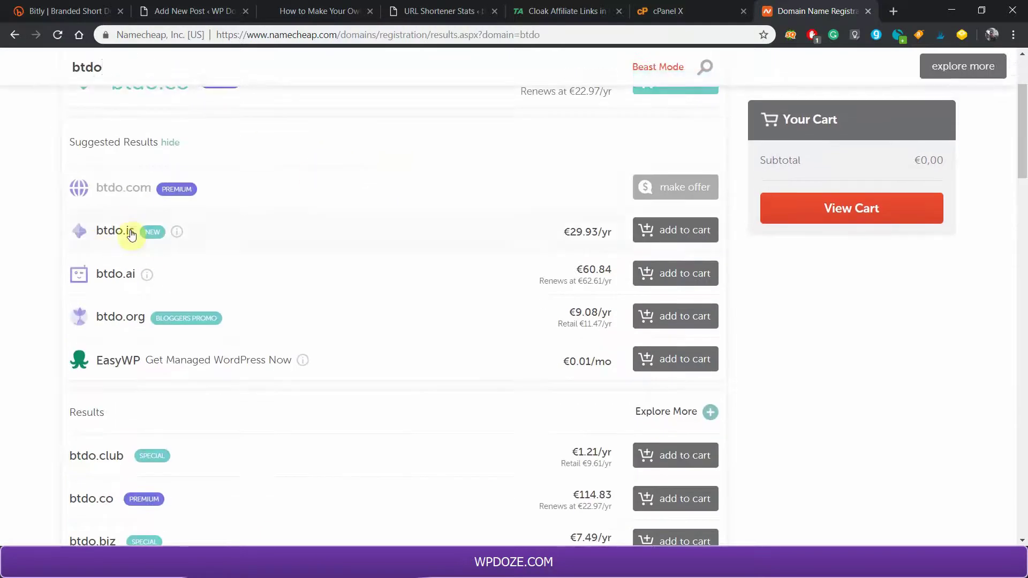
scroll(105, 232, down, 1)
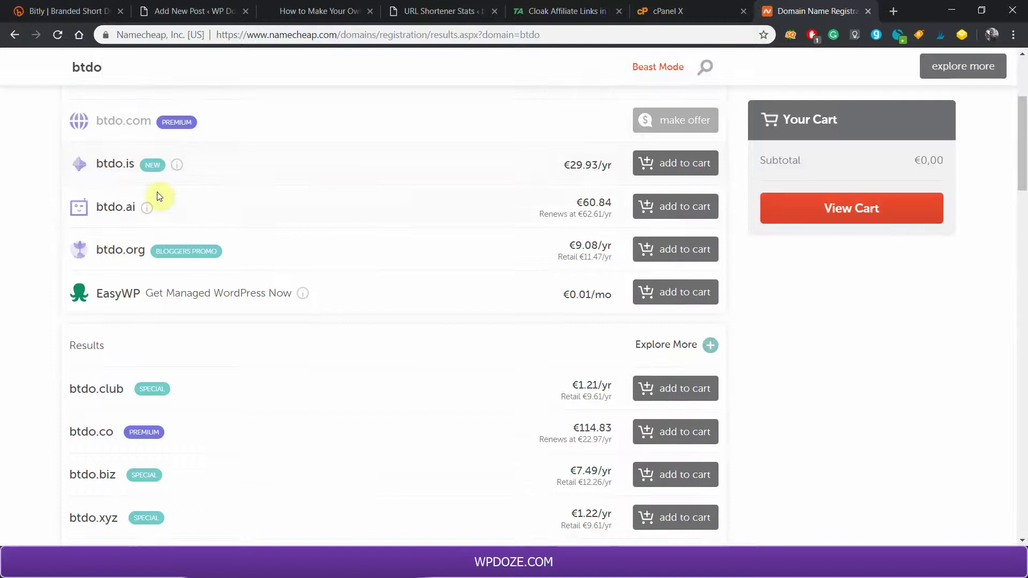
scroll(342, 213, down, 2)
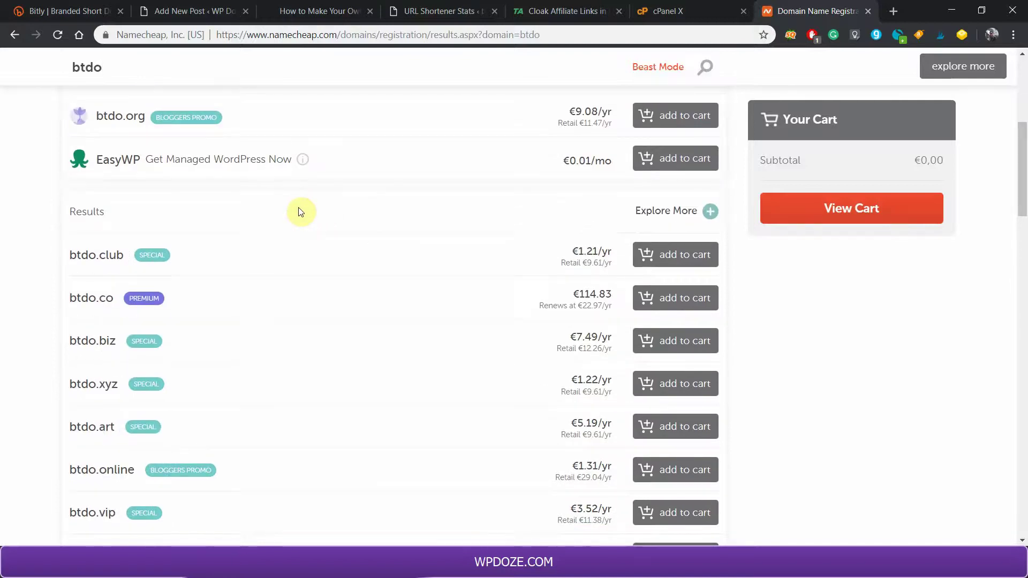
scroll(298, 207, down, 5)
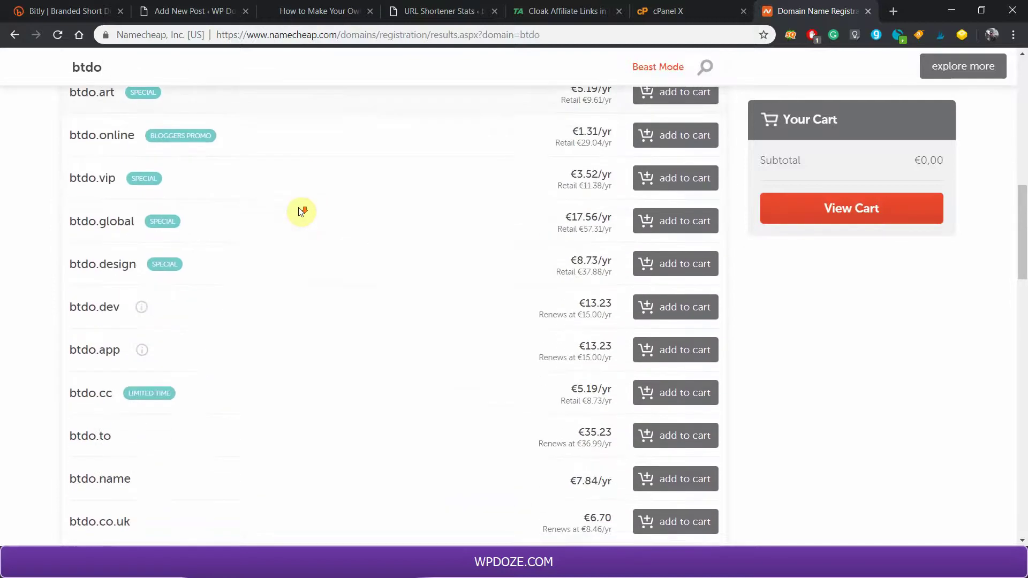
drag(80, 394, 99, 395)
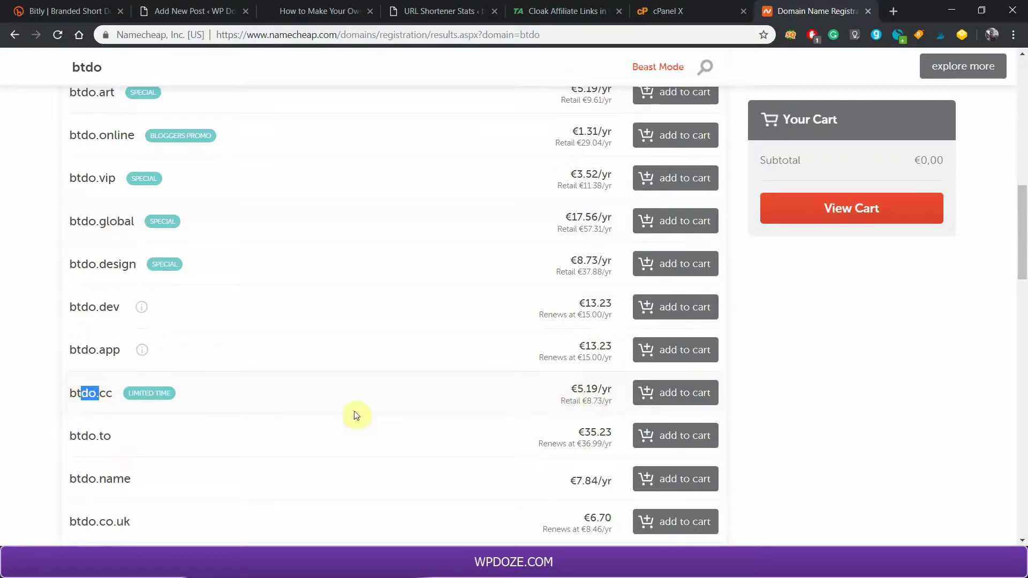
scroll(351, 394, down, 3)
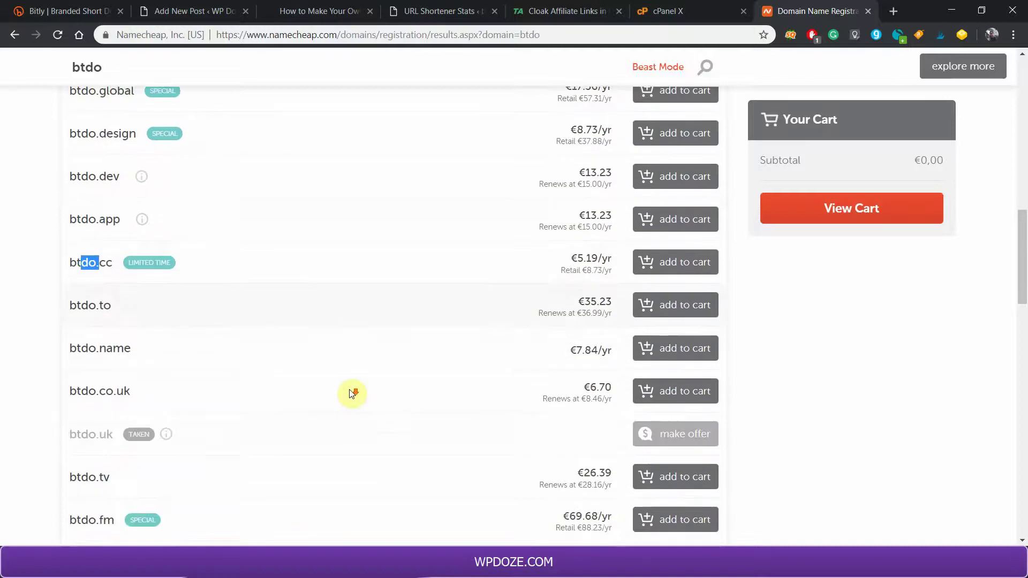
click(75, 434)
drag(76, 433, 112, 438)
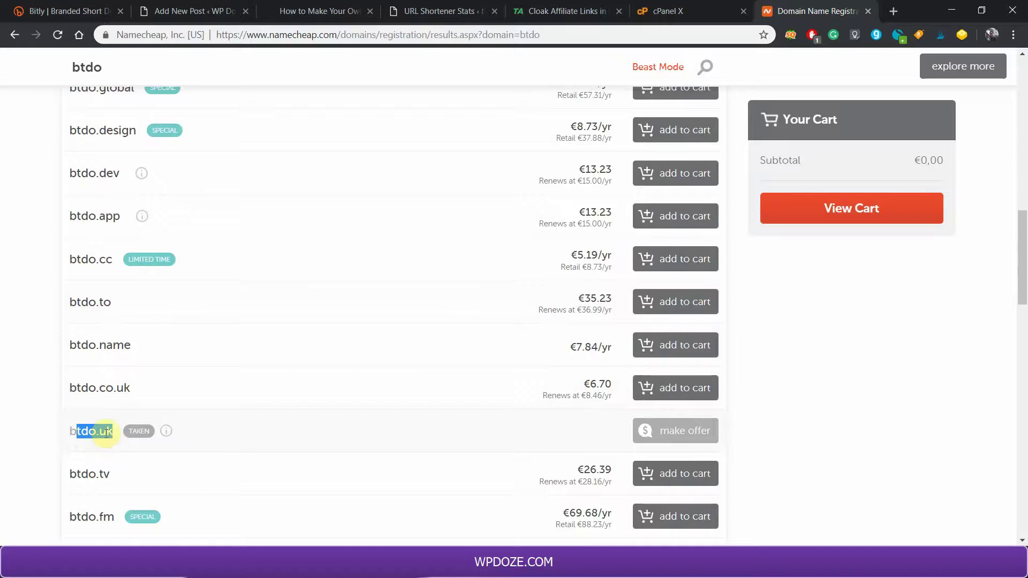
scroll(139, 434, up, 1)
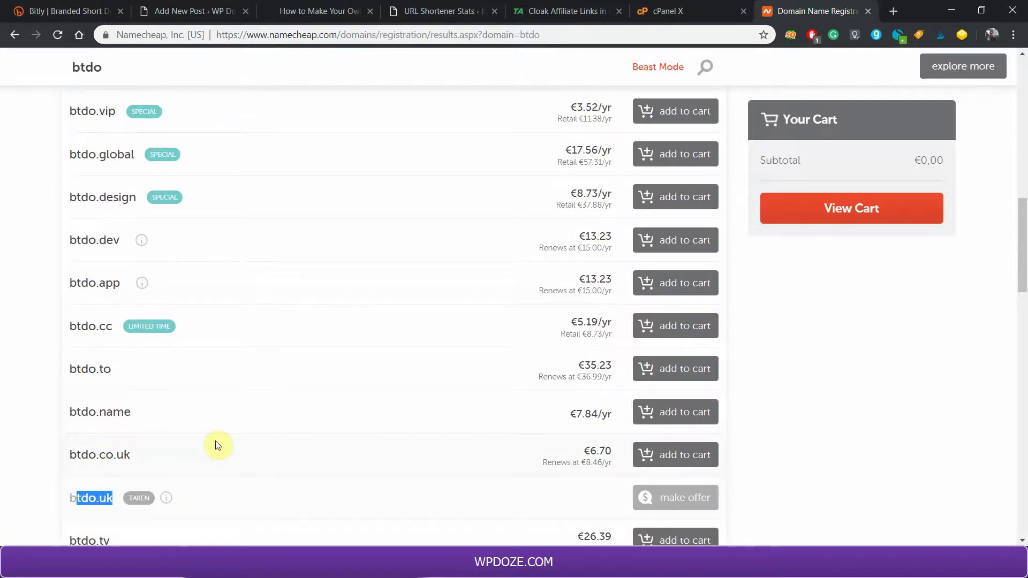
scroll(216, 446, up, 12)
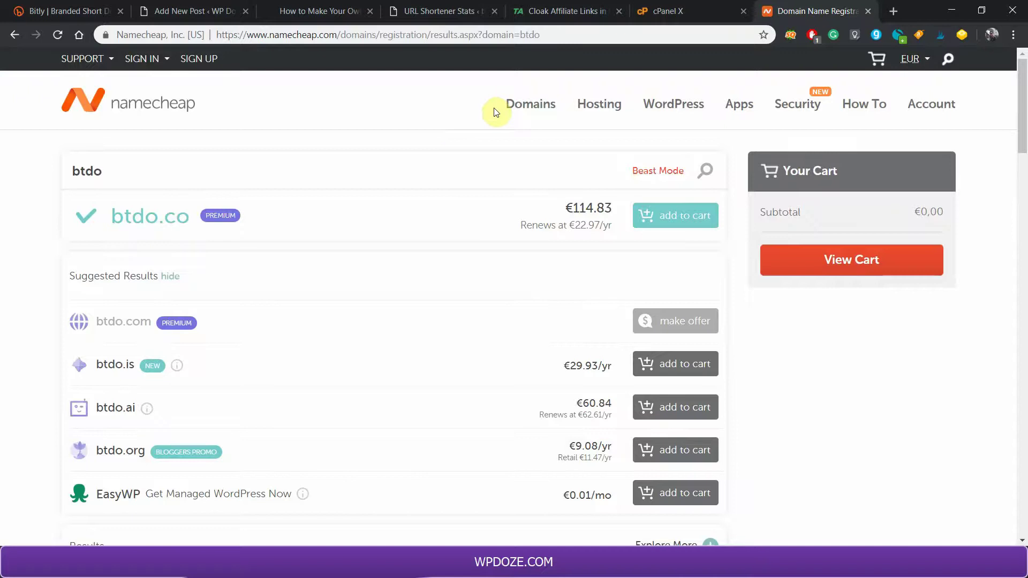
Sign in to Namecheap, then highlight the ns1/ns2.usm108.siteground.biz name servers in cPanel.
click(161, 60)
click(166, 119)
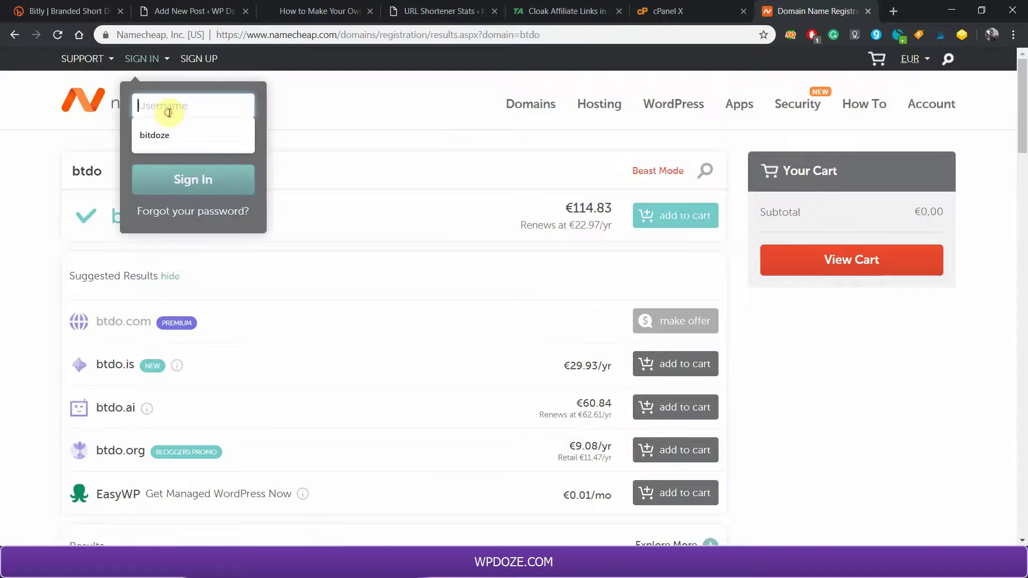
click(155, 134)
click(153, 141)
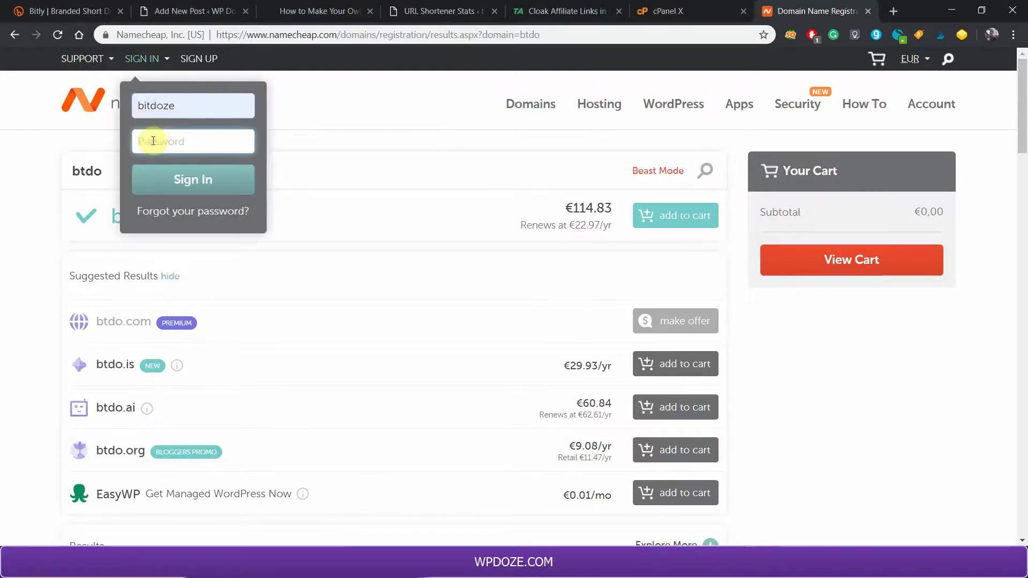
text(•••••••••••)
key(Return)
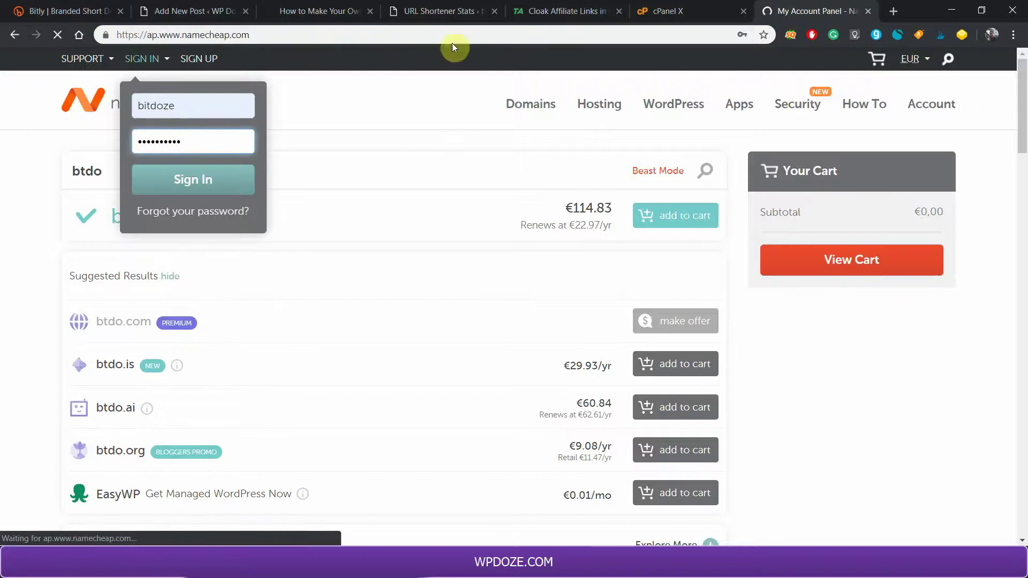
click(685, 9)
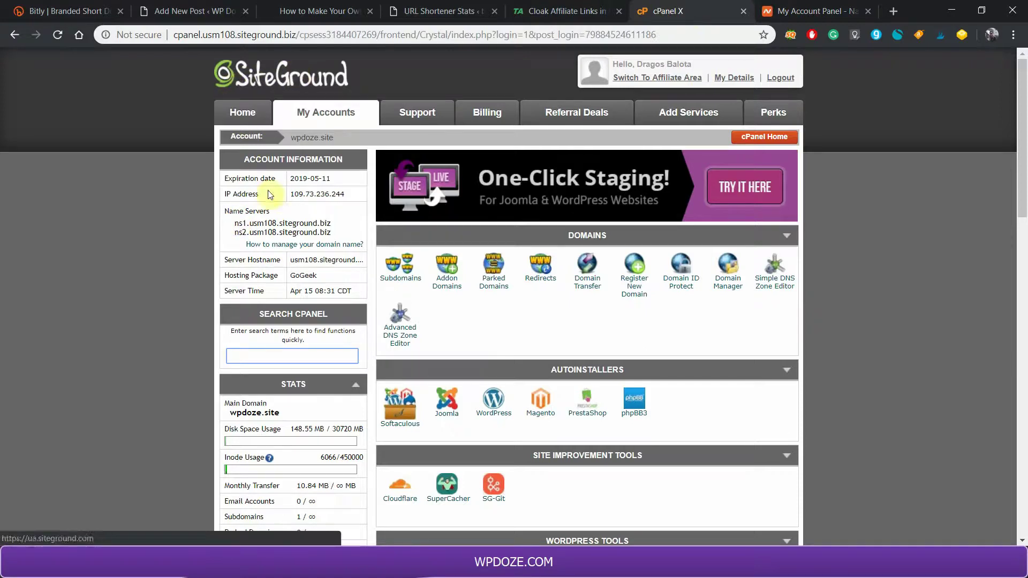
drag(234, 224, 286, 227)
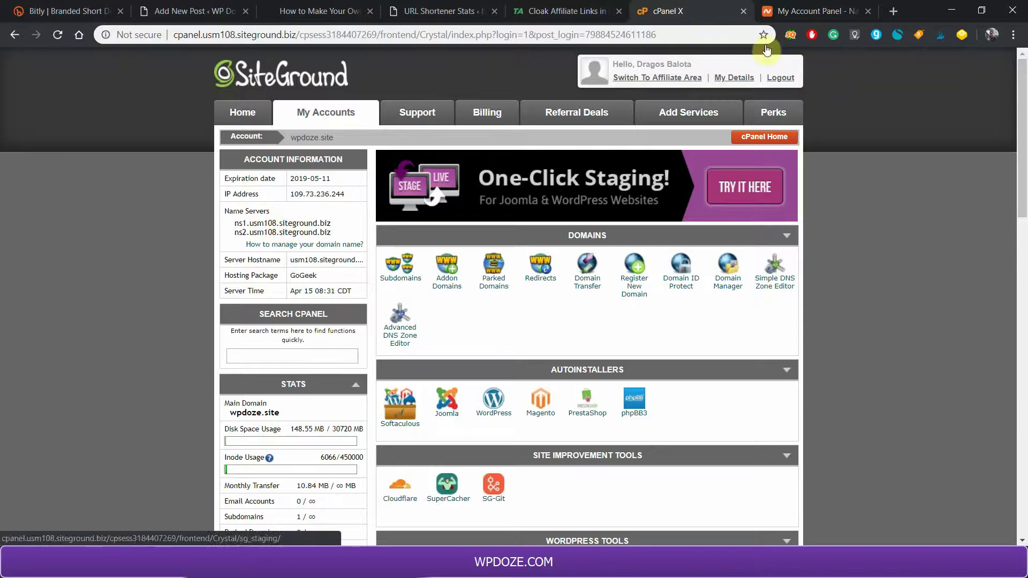
click(813, 11)
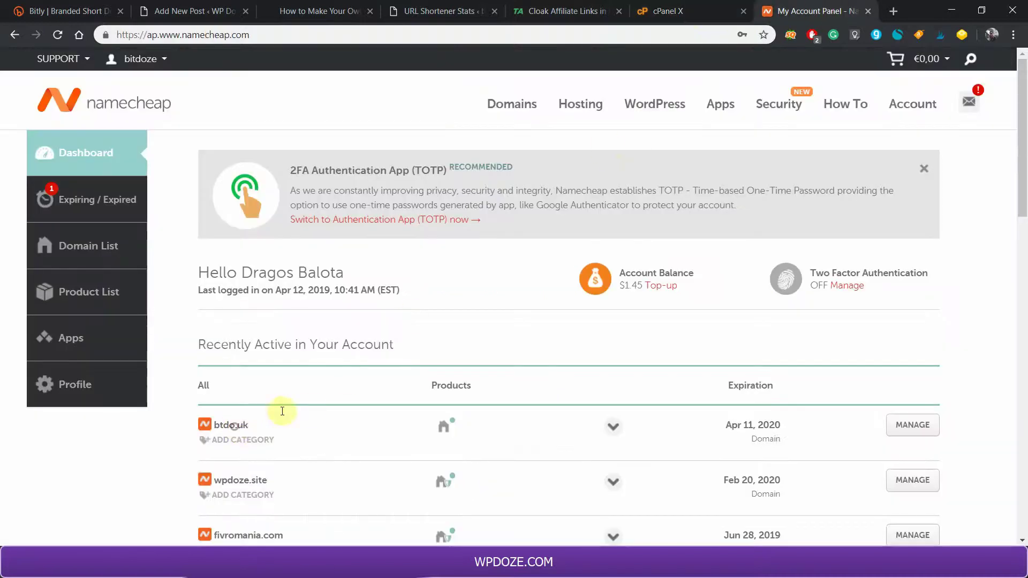
click(927, 428)
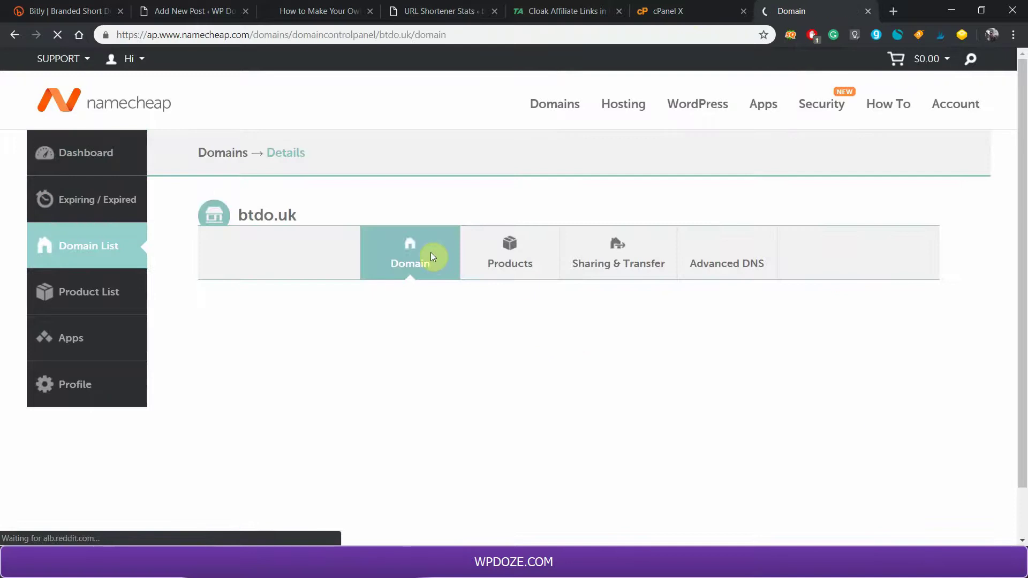
scroll(418, 259, down, 3)
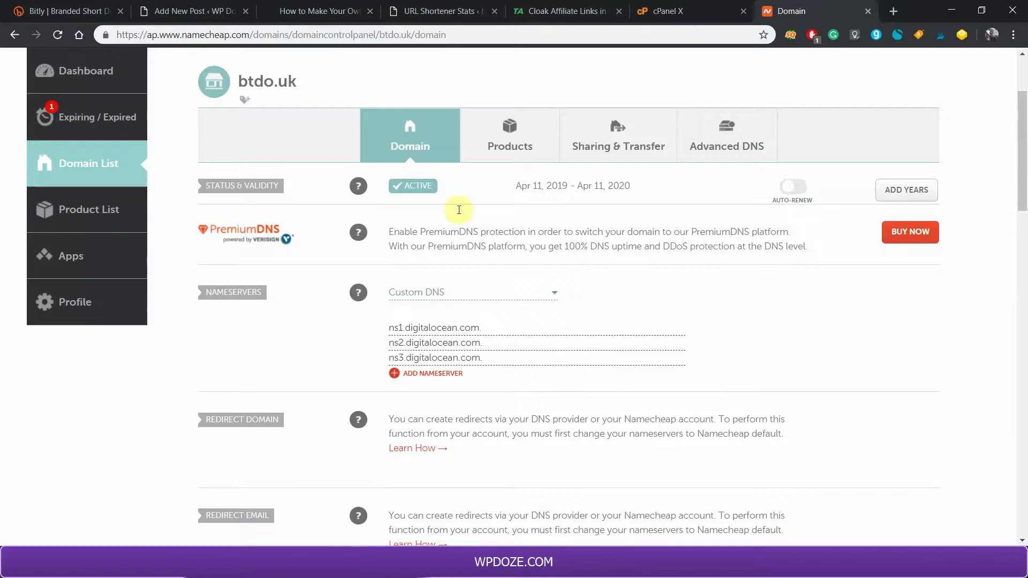
click(432, 325)
click(429, 343)
click(421, 358)
scroll(621, 135, up, 2)
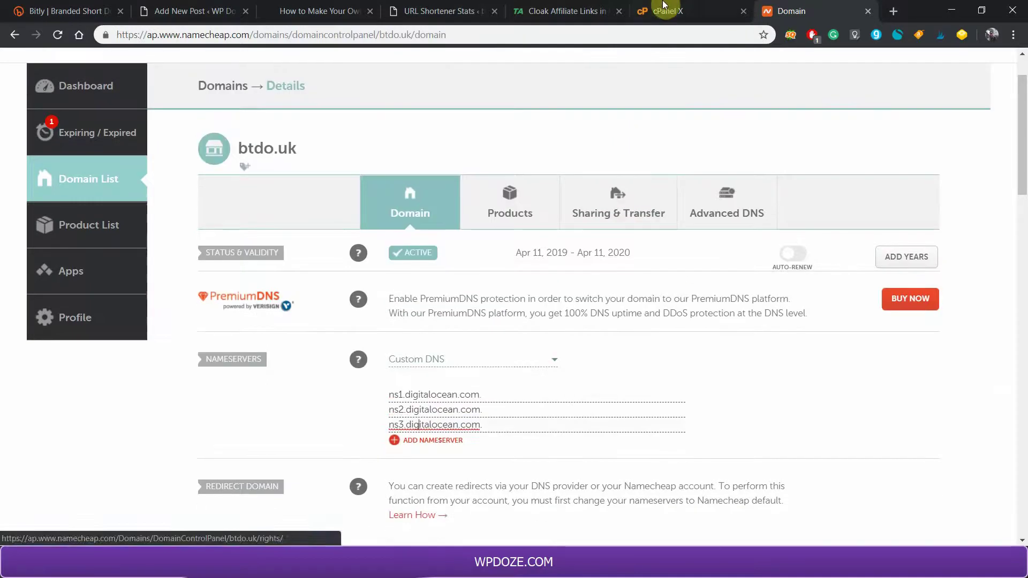
click(669, 8)
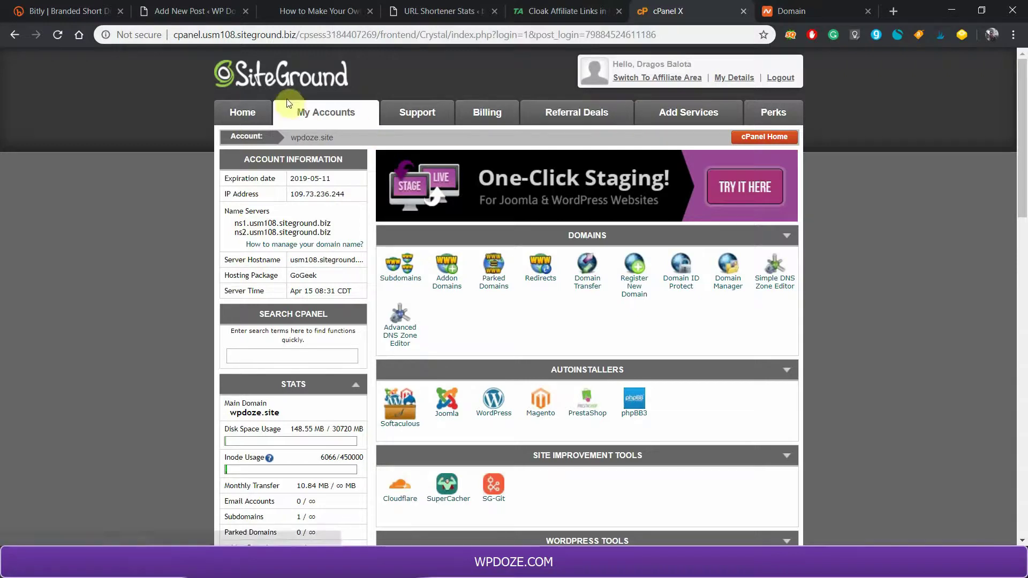
Scroll the cPanel home and find 'addon dom' on the page.
scroll(512, 96, down, 1)
scroll(512, 95, down, 3)
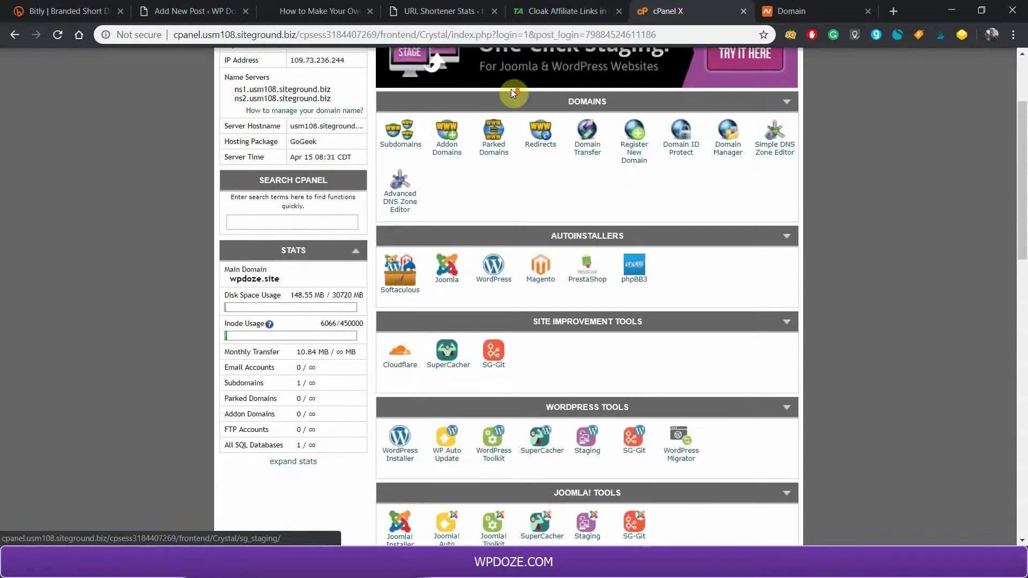
scroll(512, 93, down, 3)
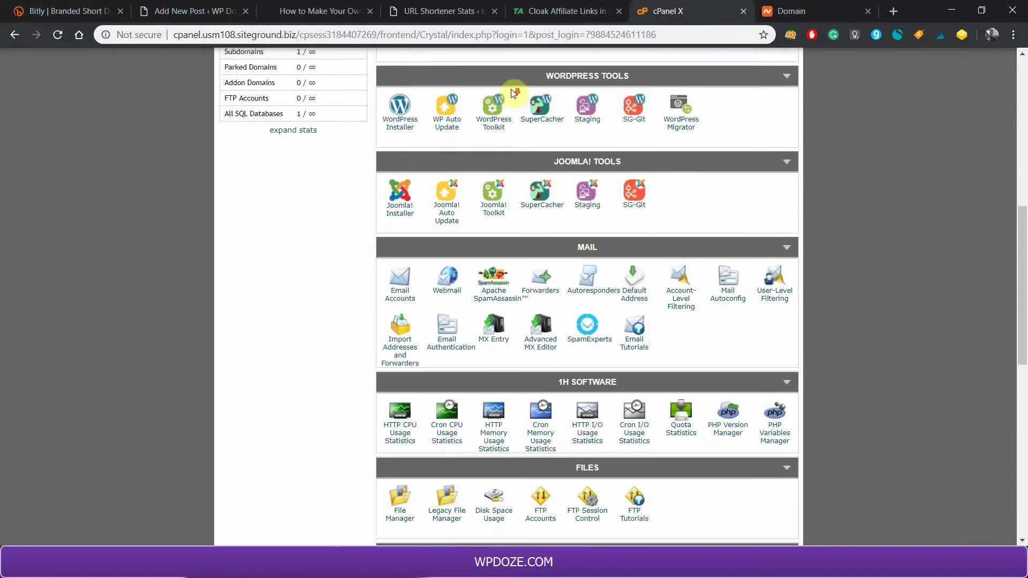
key(ctrl+f)
text(add)
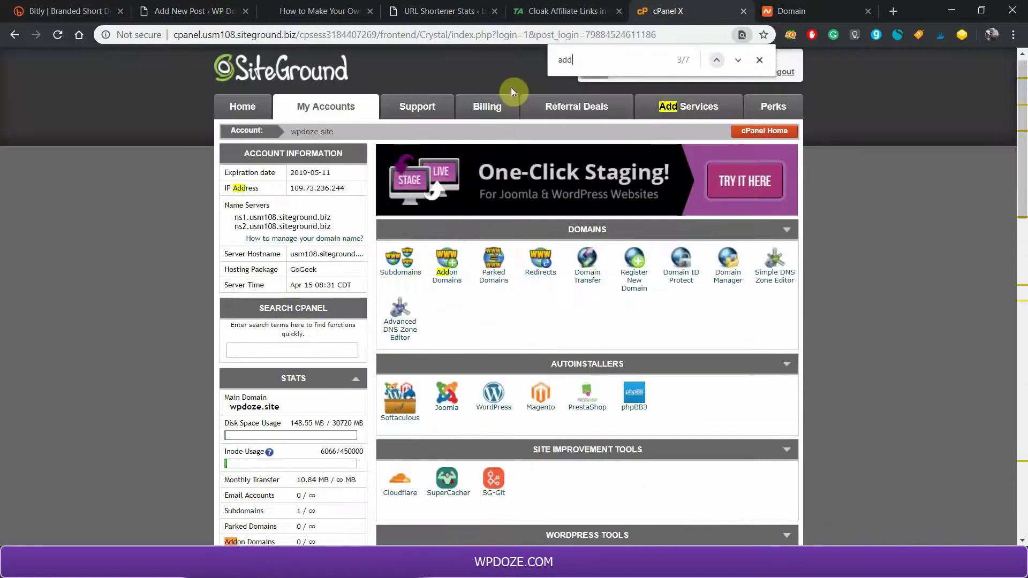
text(on dom)
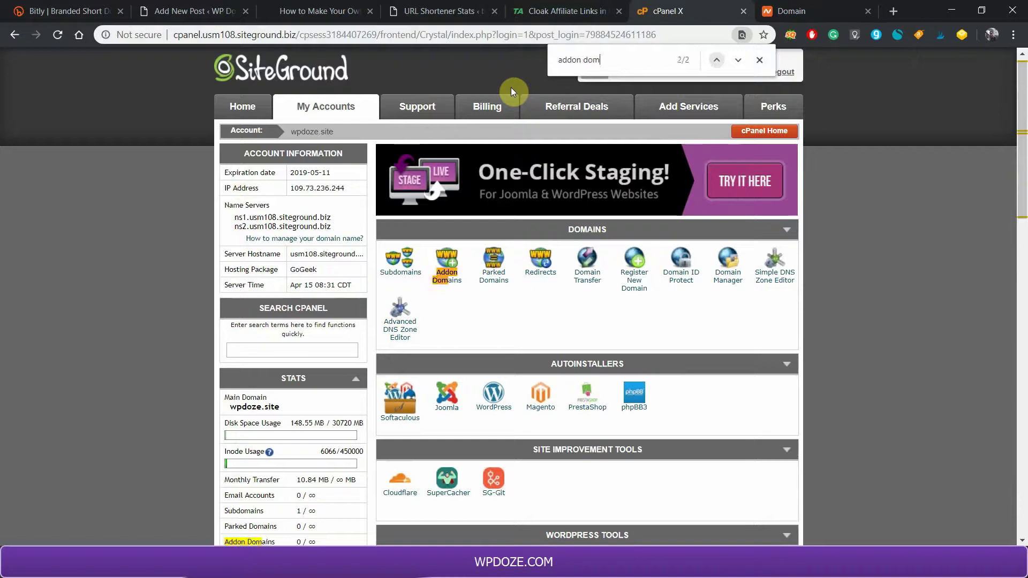
Add btdo.uk as an addon domain, entering and confirming its account password.
click(451, 275)
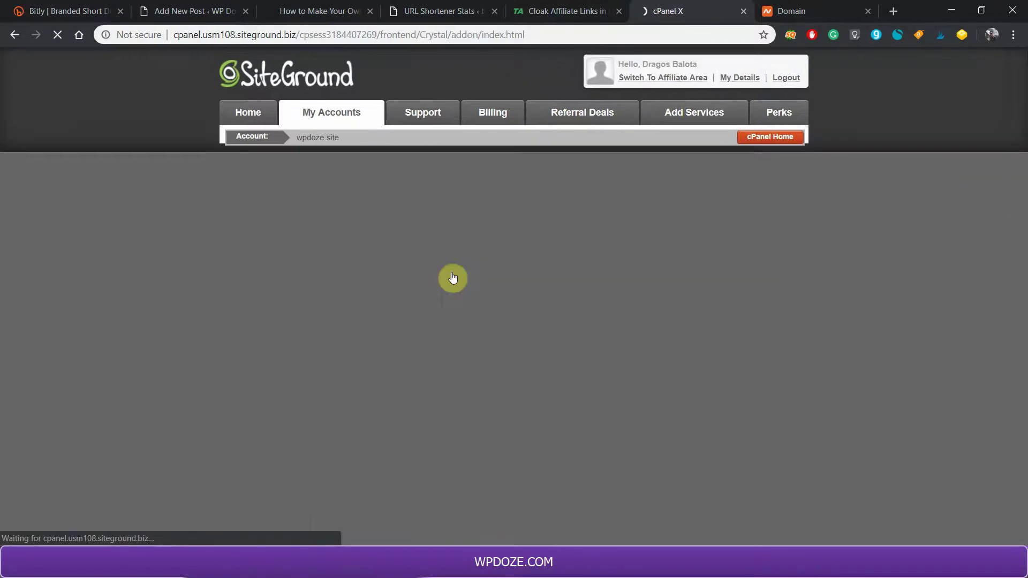
click(391, 244)
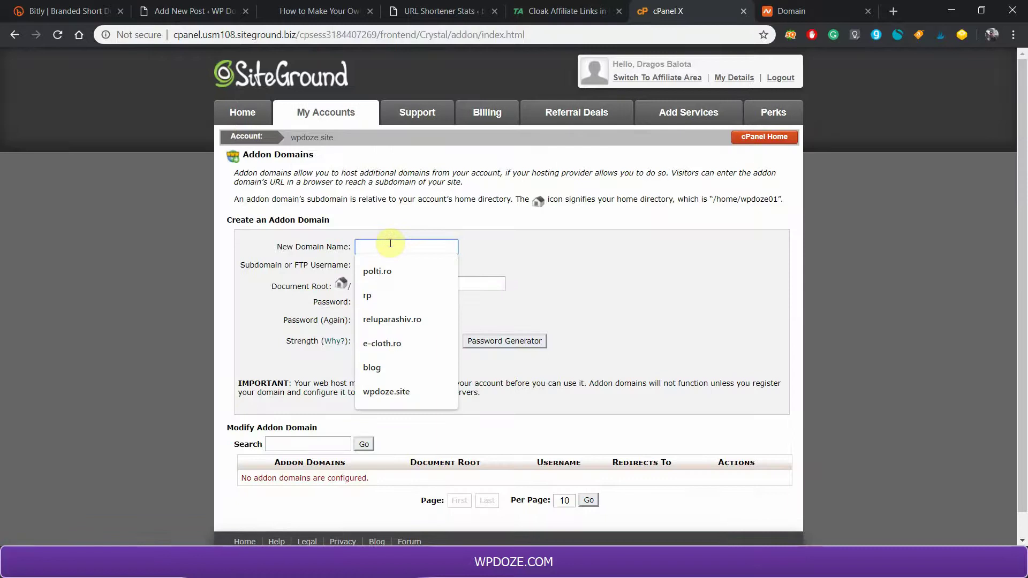
text(btdo)
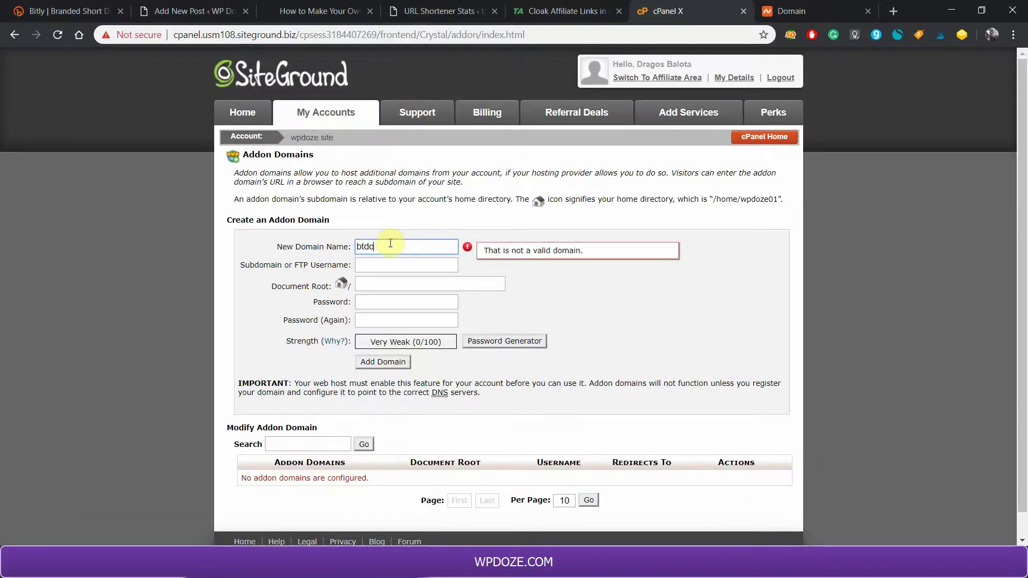
text(.uk)
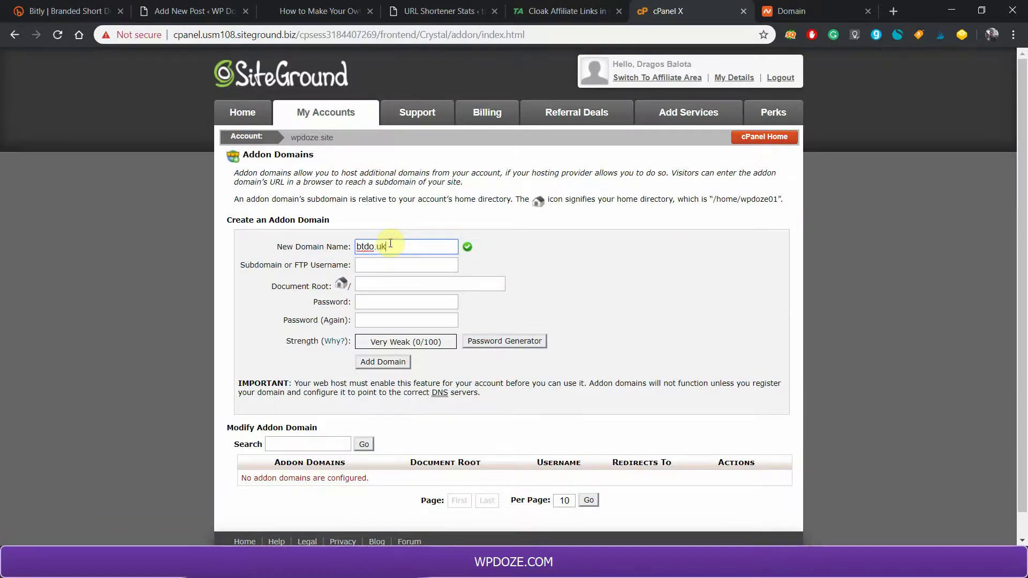
click(384, 265)
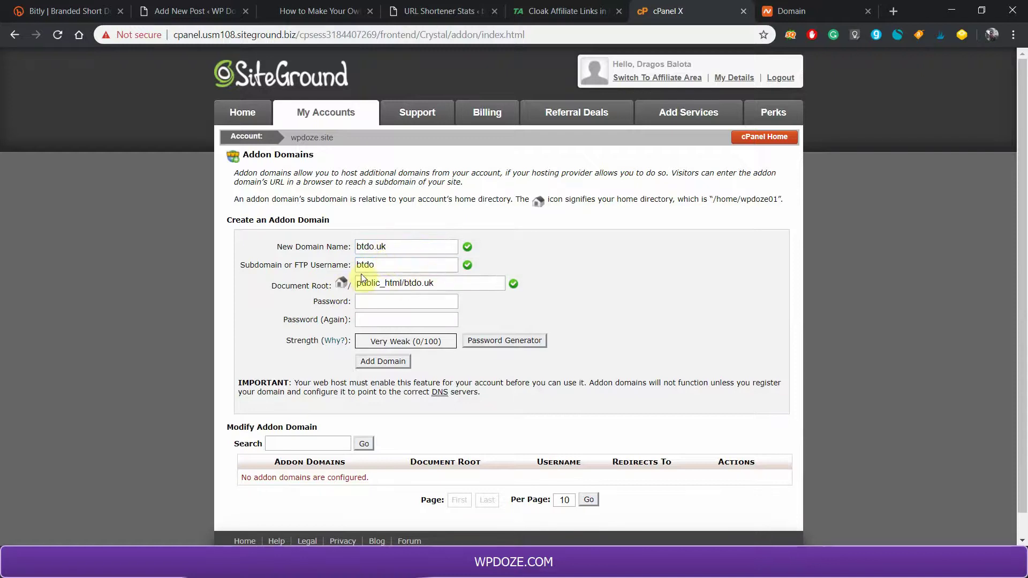
click(375, 298)
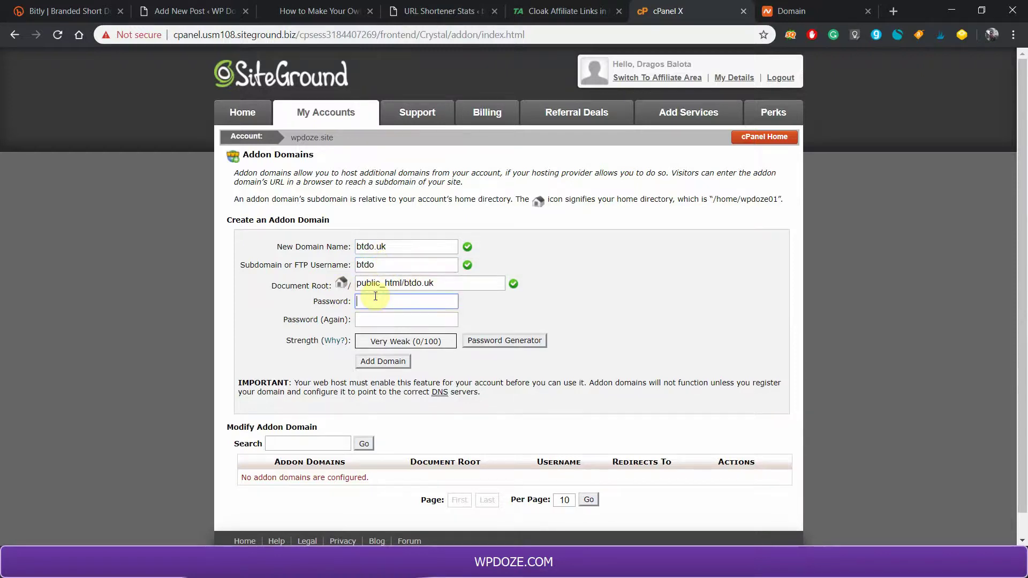
text(aa)
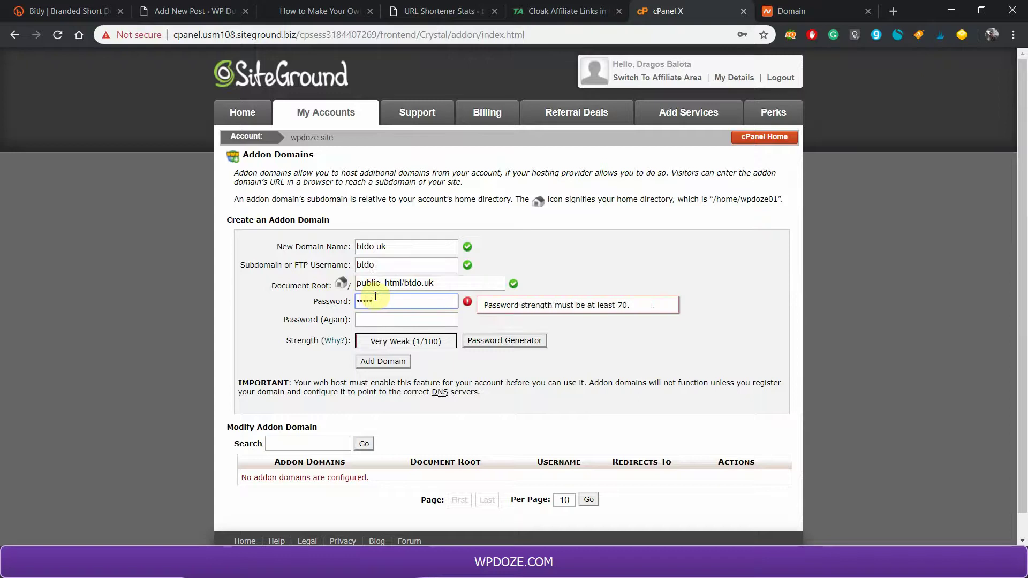
key(Tab)
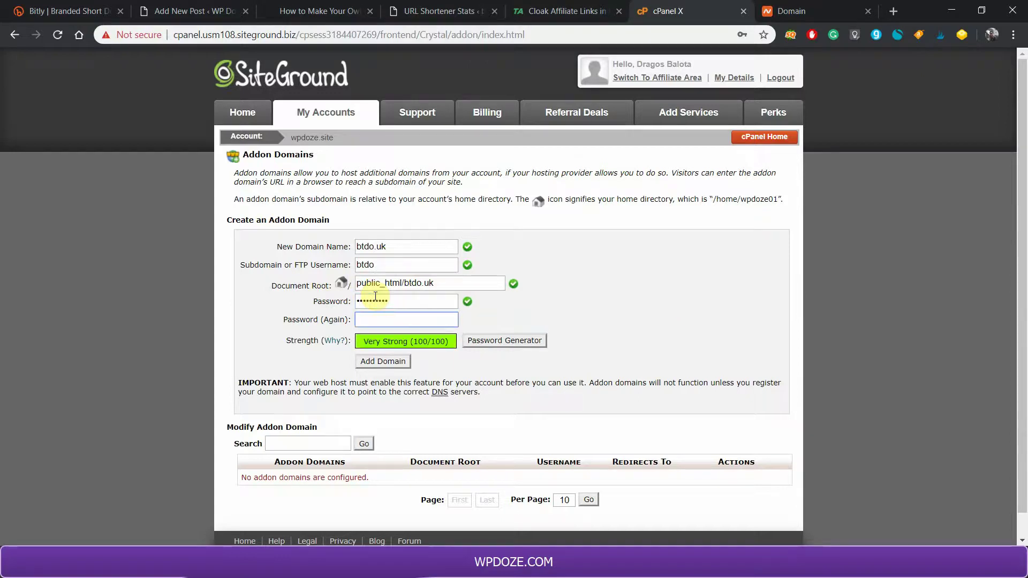
text(aa)
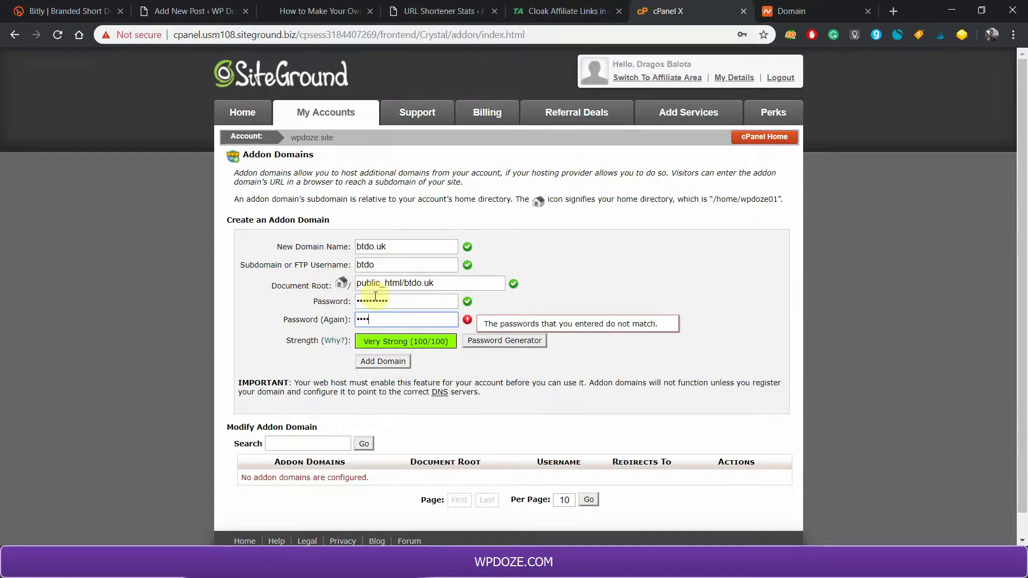
text(a)
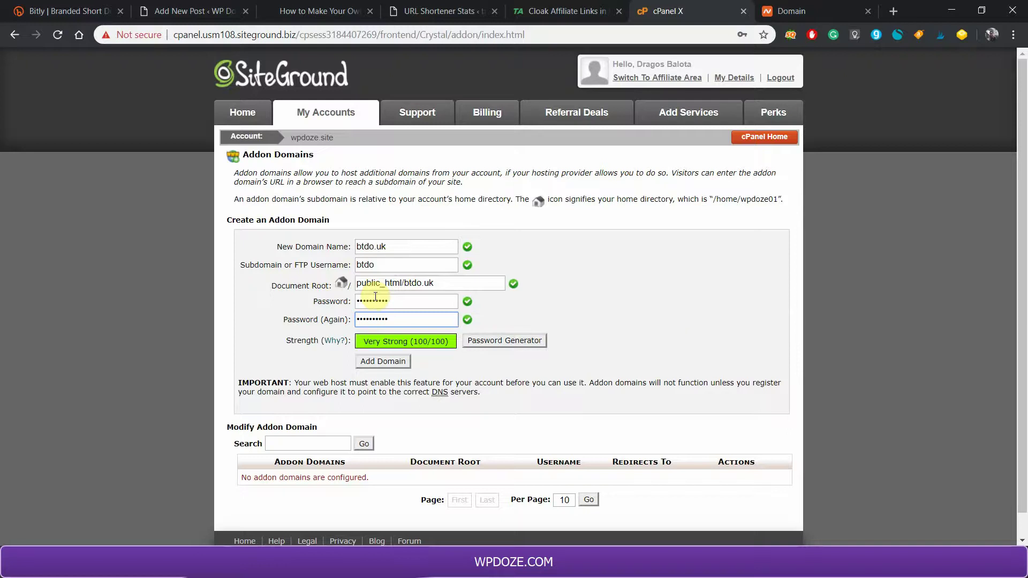
click(384, 362)
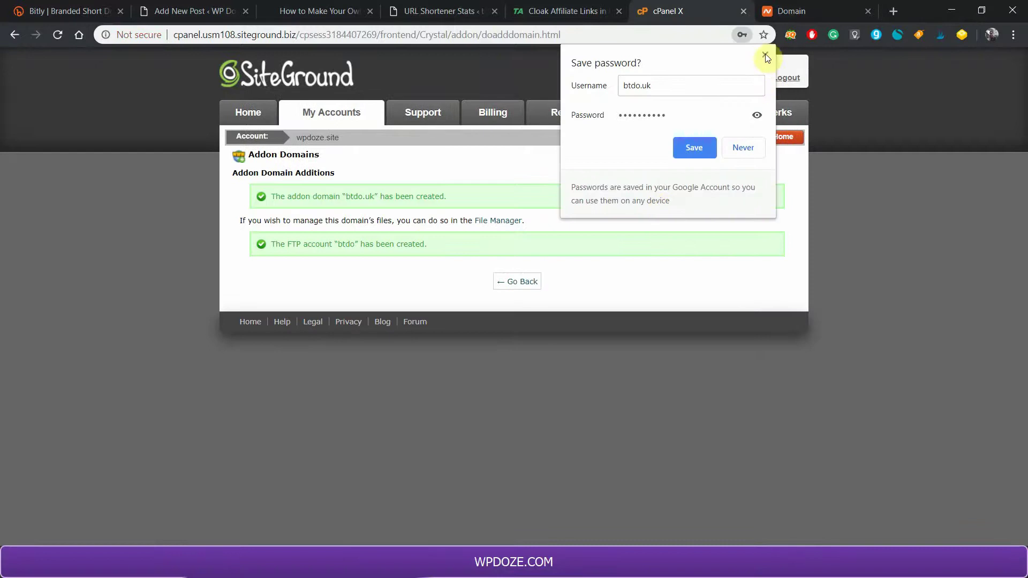
Dismiss Chrome's password prompt and return to the Addon Domains list showing btdo.uk.
click(766, 53)
click(519, 288)
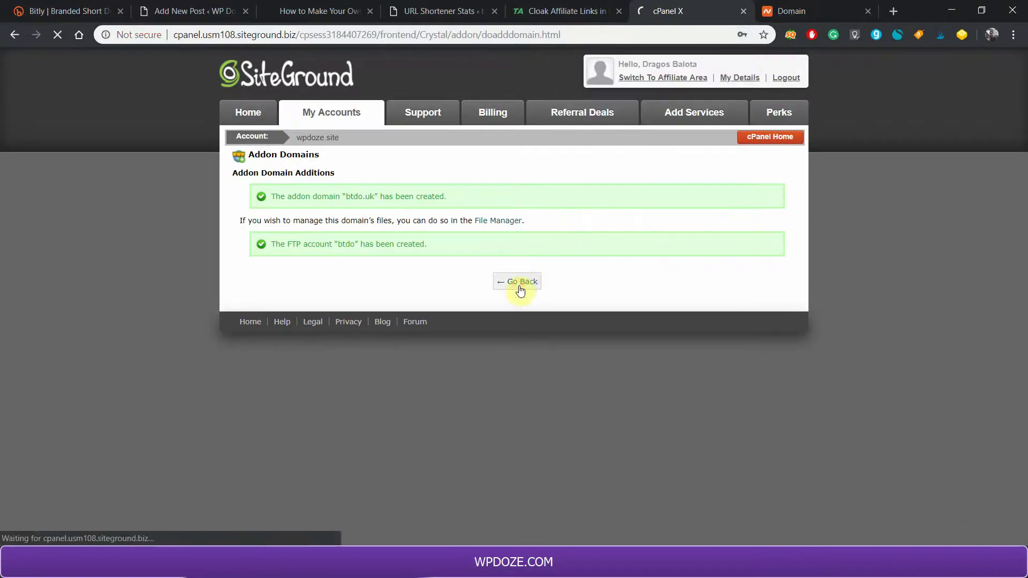
scroll(494, 229, down, 1)
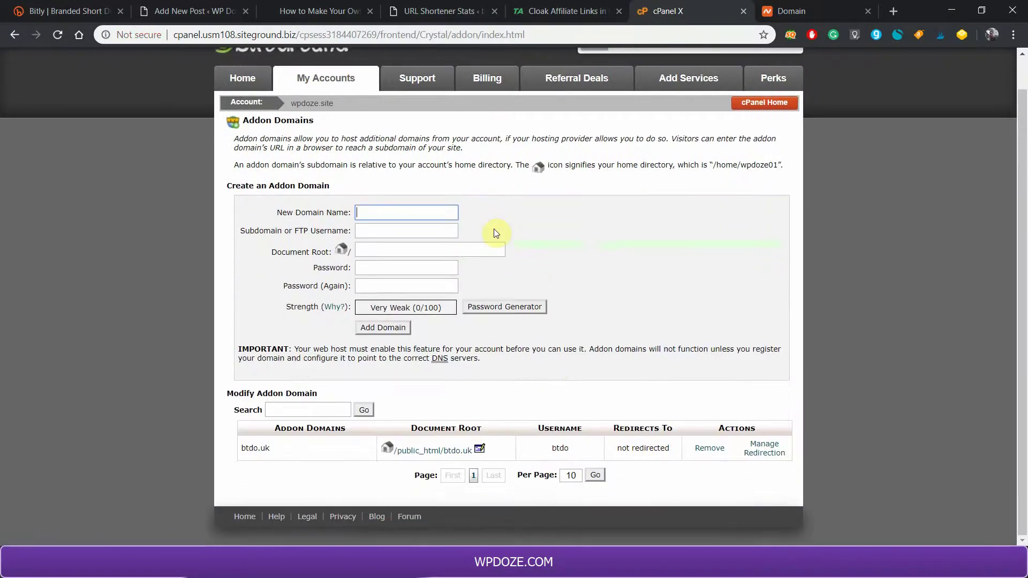
scroll(583, 315, up, 1)
scroll(583, 315, down, 1)
scroll(583, 315, up, 1)
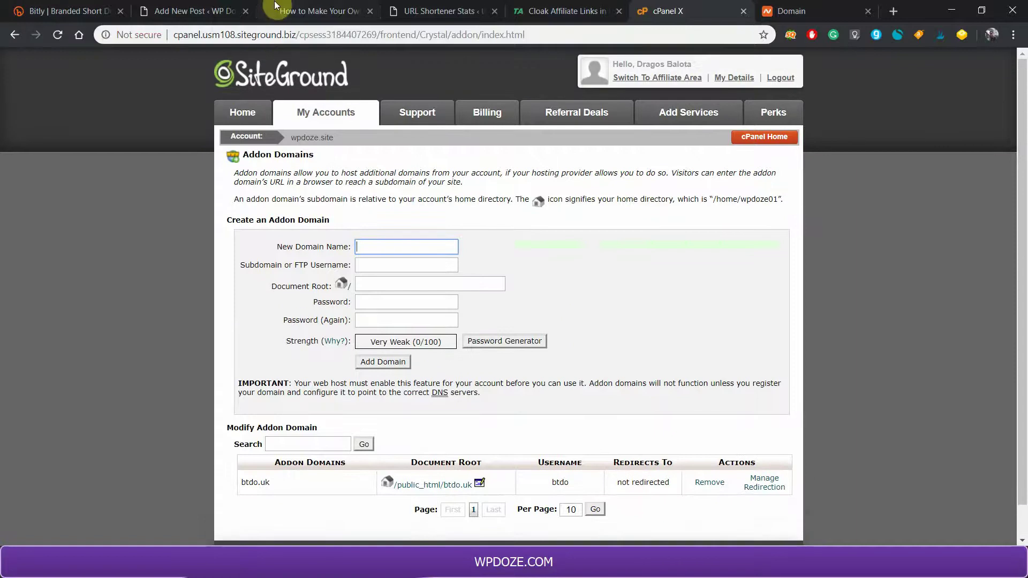
click(295, 10)
scroll(375, 214, down, 5)
scroll(408, 239, down, 20)
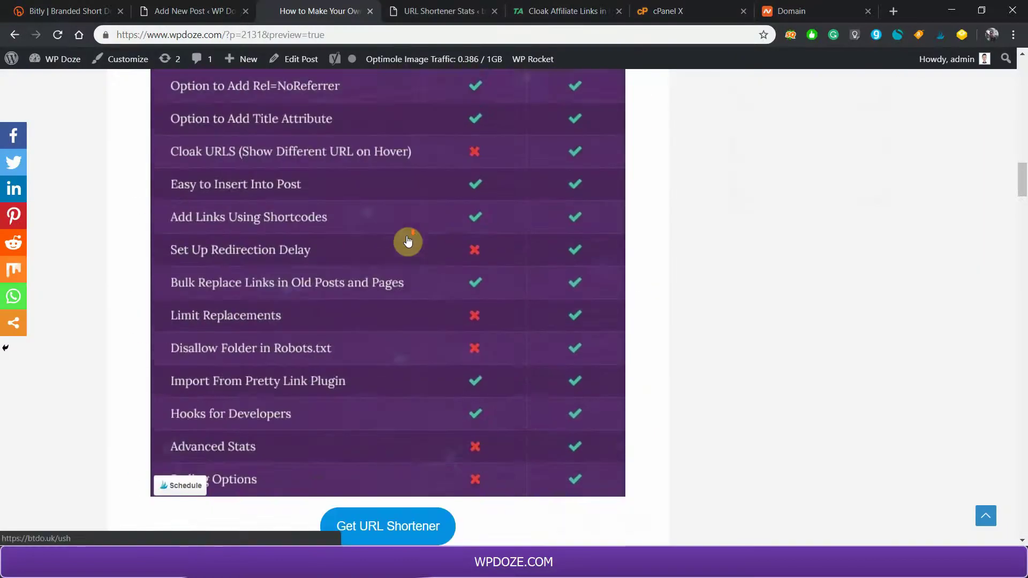
scroll(408, 239, down, 6)
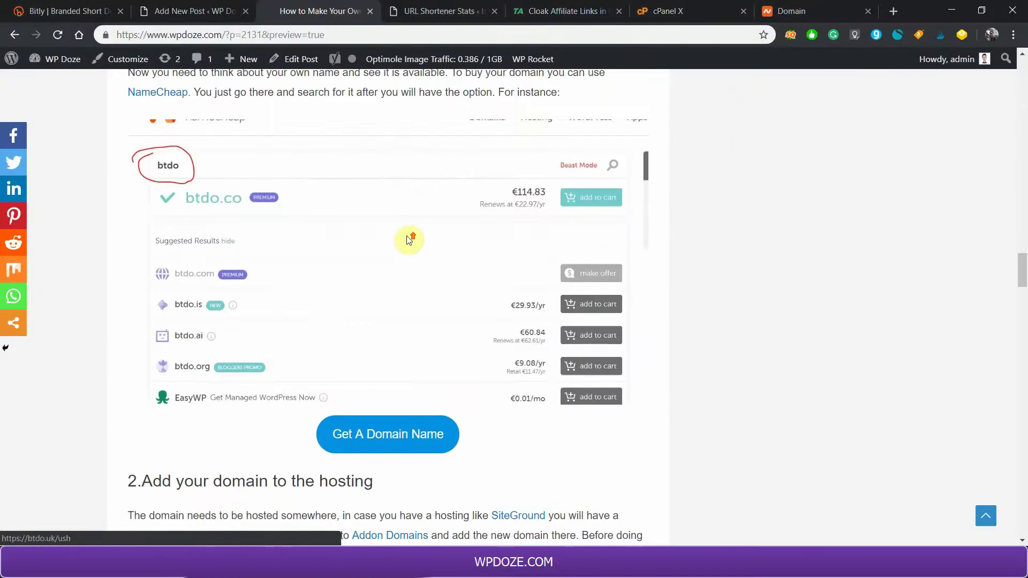
scroll(408, 239, up, 3)
scroll(409, 240, down, 2)
scroll(409, 239, down, 6)
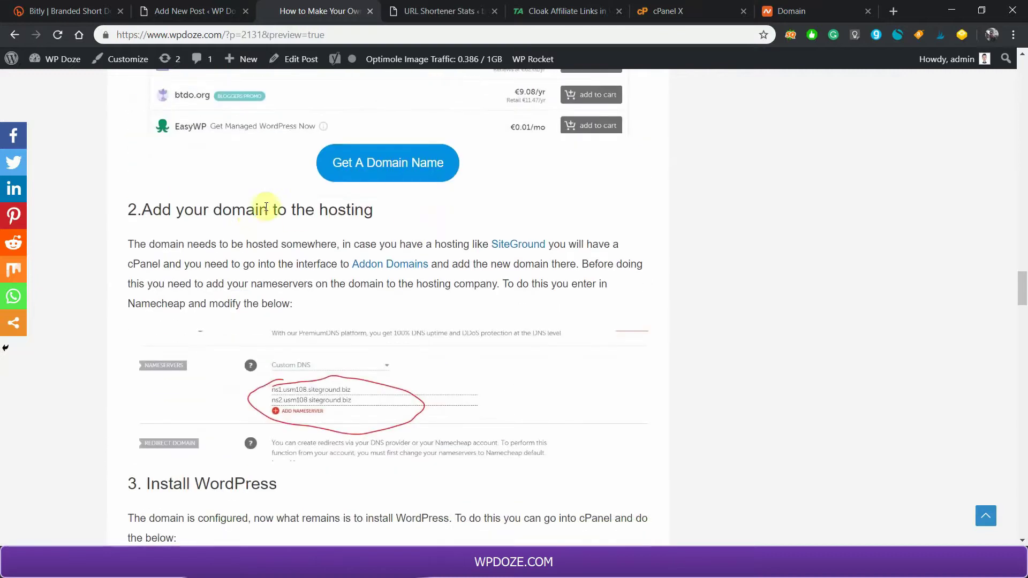
scroll(339, 229, down, 4)
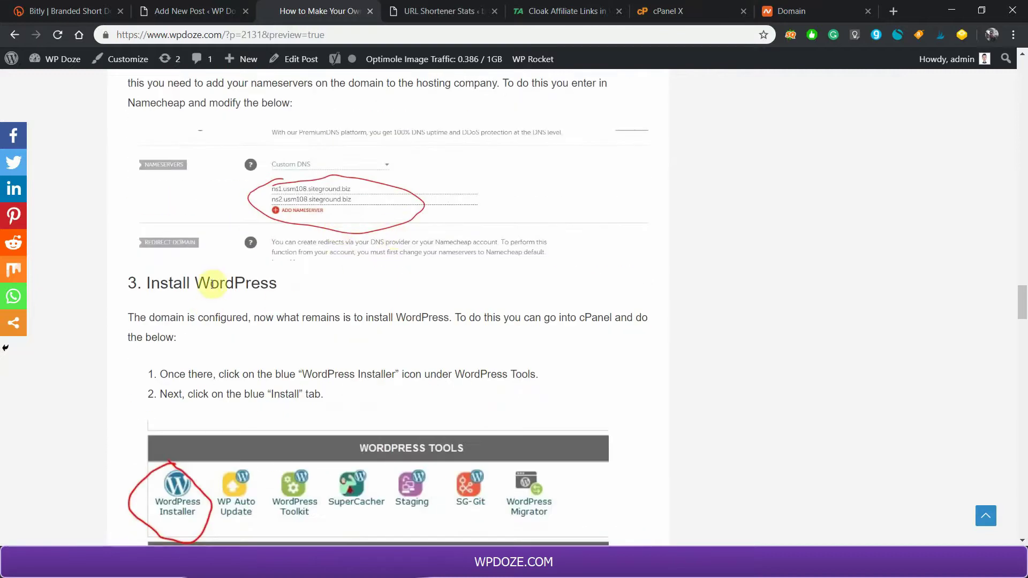
scroll(227, 282, down, 3)
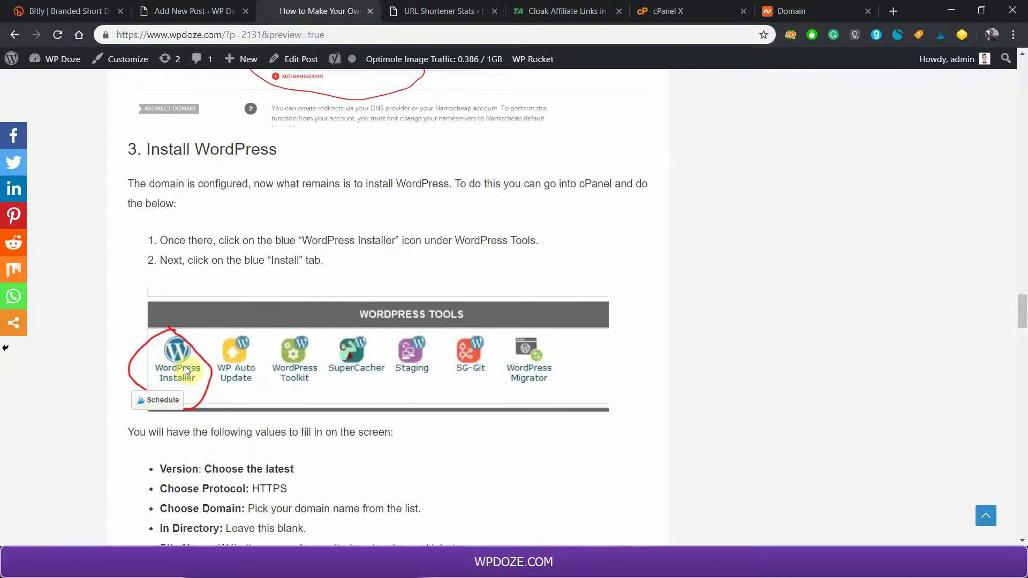
Open the Softaculous WordPress installer from the cPanel home page.
click(682, 9)
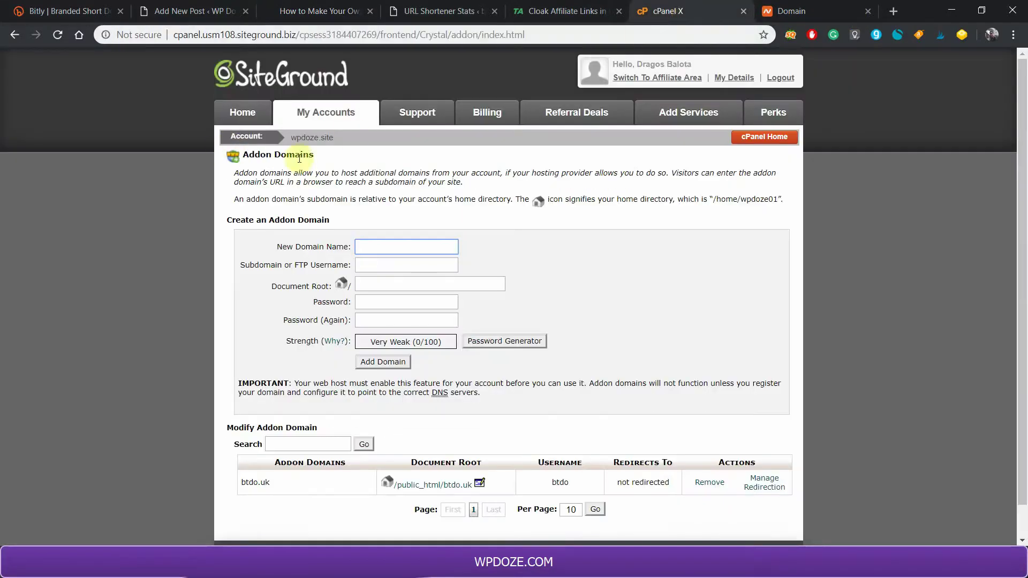
click(770, 141)
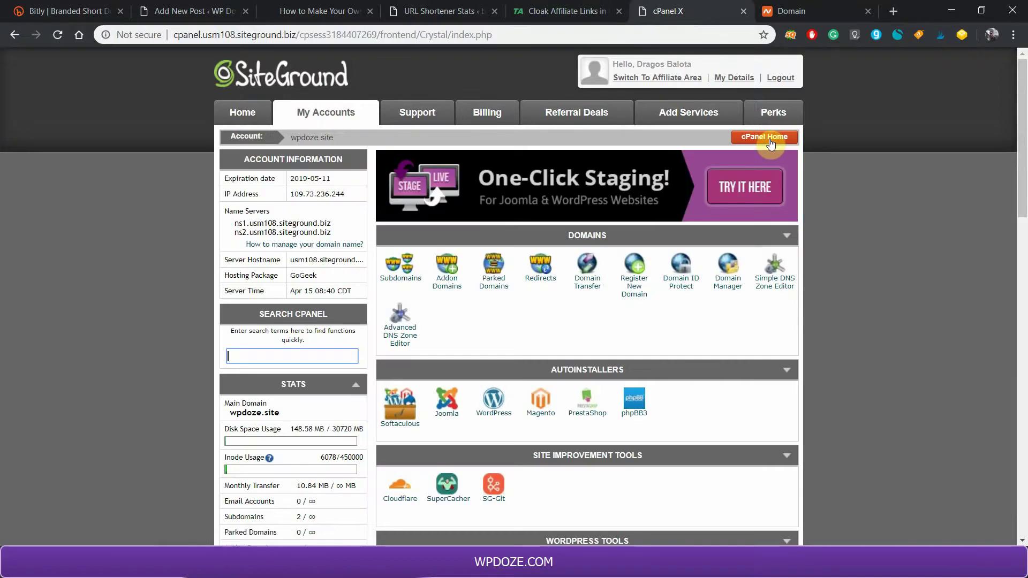
scroll(771, 143, down, 4)
click(402, 389)
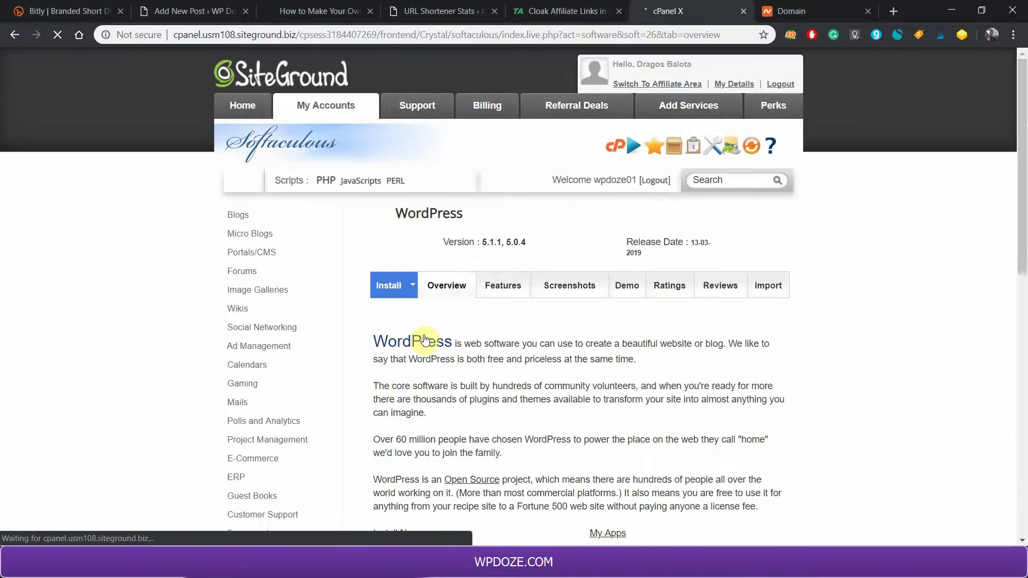
click(411, 292)
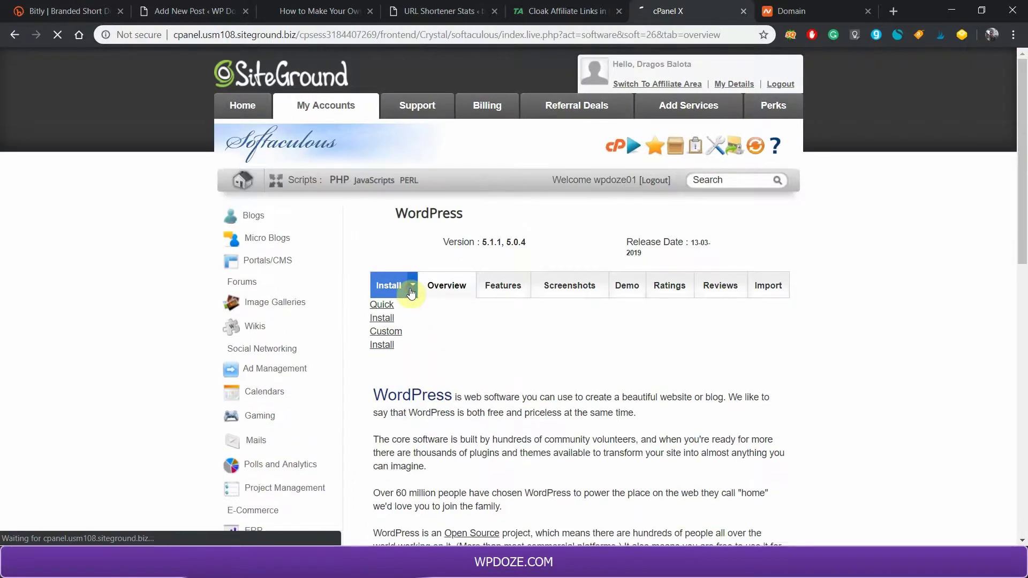
click(385, 306)
scroll(498, 291, down, 1)
click(614, 328)
scroll(671, 321, down, 6)
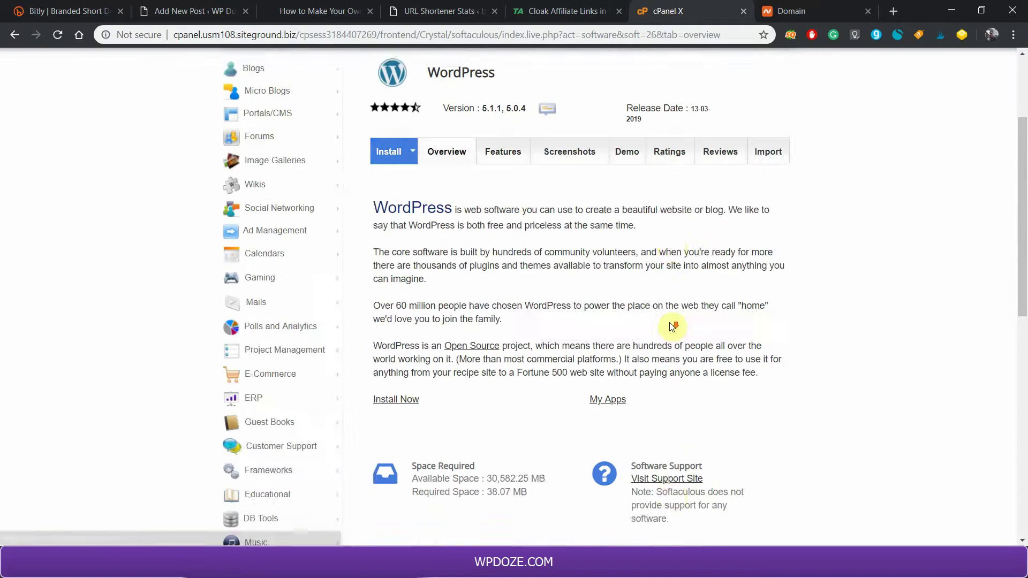
scroll(672, 325, up, 8)
click(401, 300)
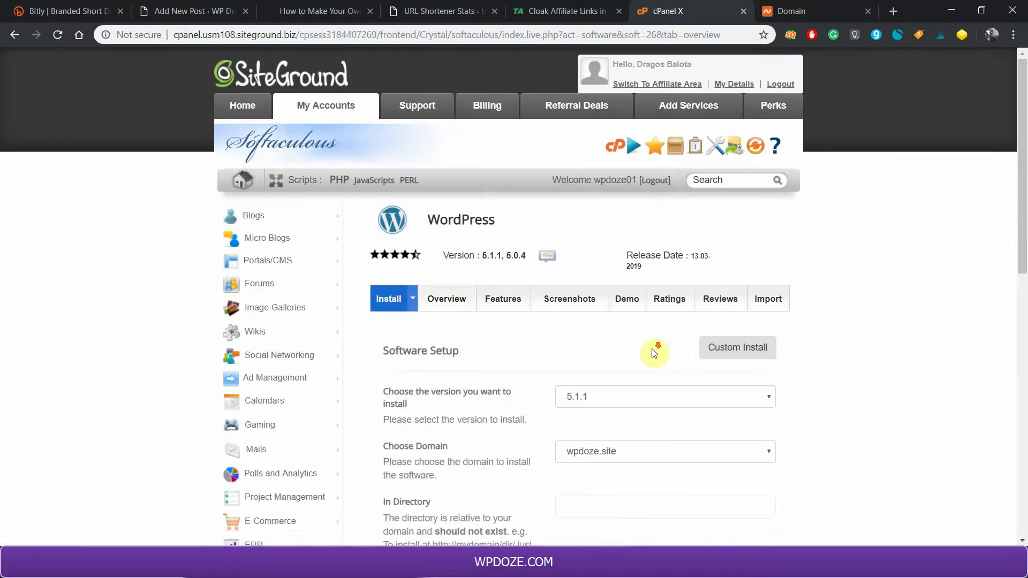
scroll(833, 291, down, 2)
click(653, 319)
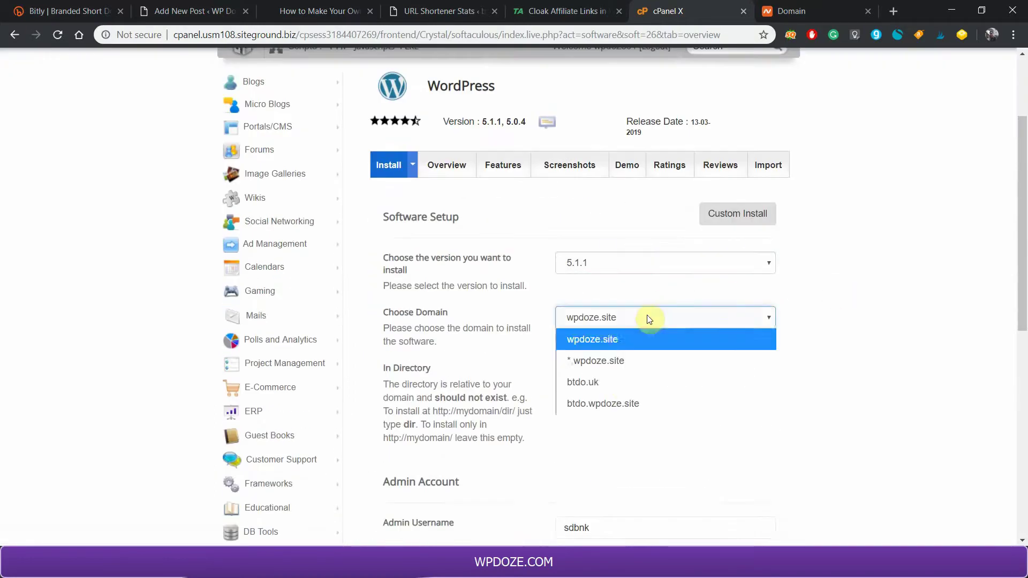
click(621, 384)
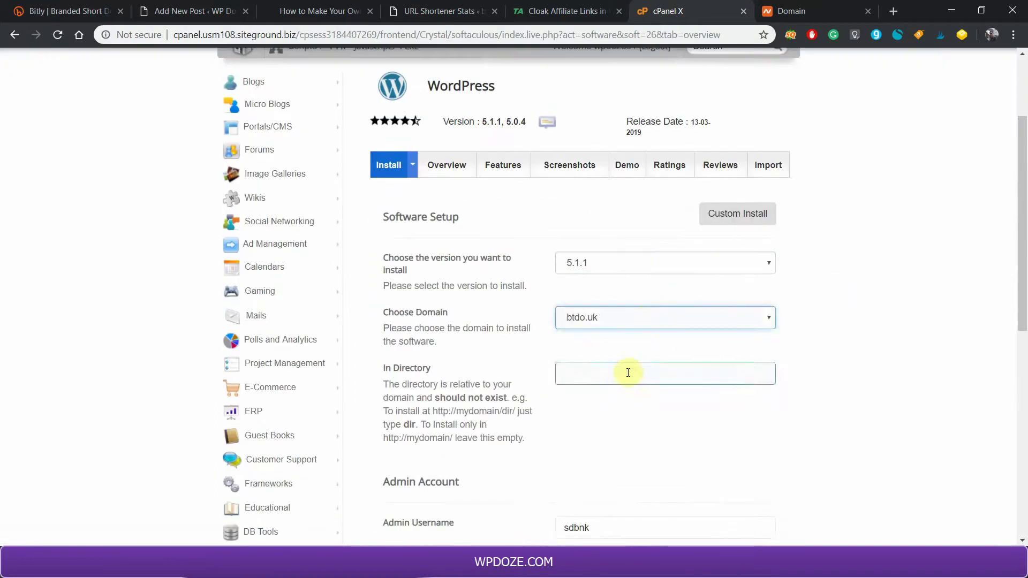
click(738, 214)
click(678, 316)
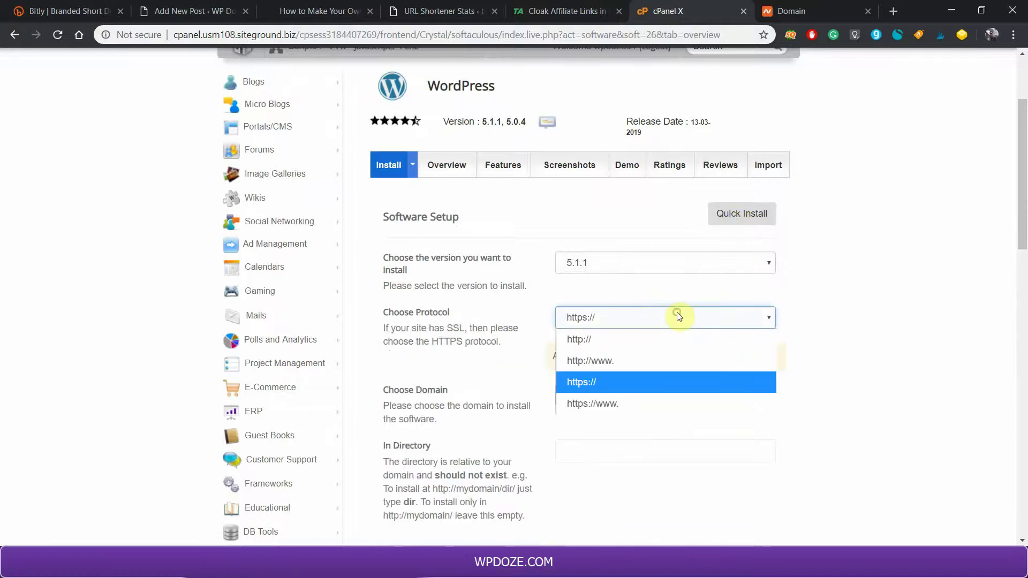
click(620, 382)
scroll(821, 285, down, 2)
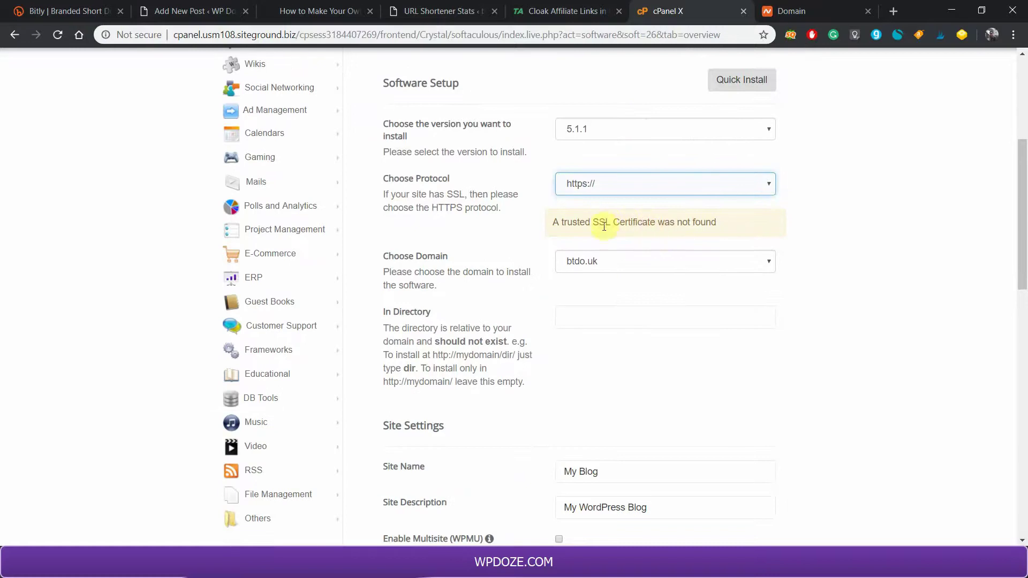
click(595, 314)
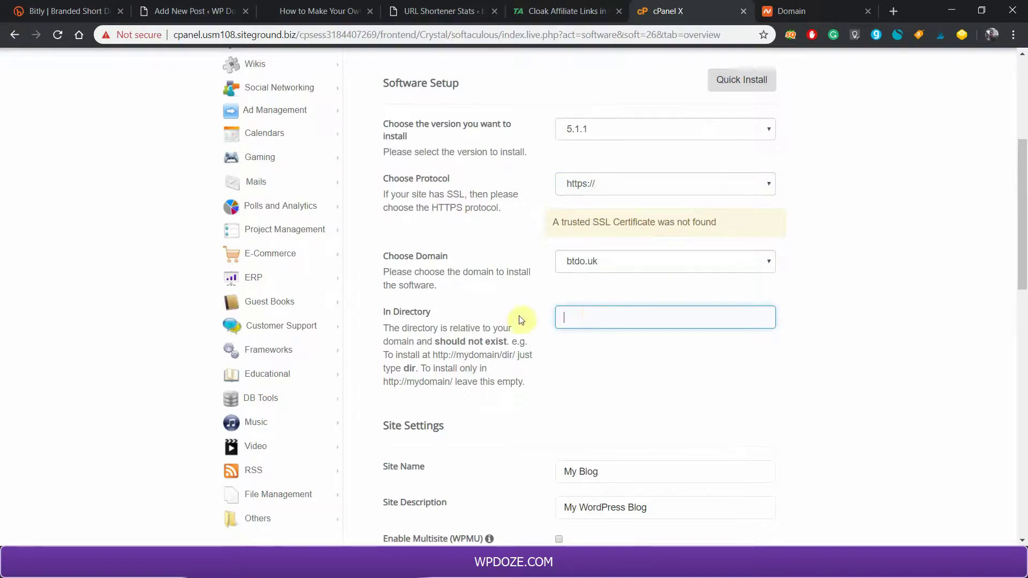
Review the admin fields, expand Advanced Options and start the WordPress installation.
scroll(488, 345, down, 1)
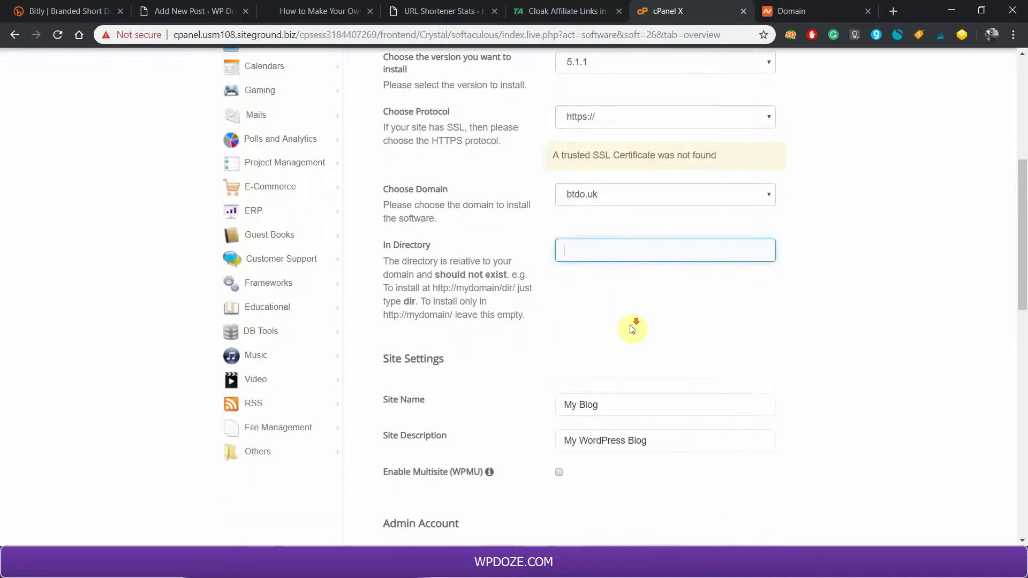
scroll(635, 295, down, 1)
scroll(615, 329, down, 3)
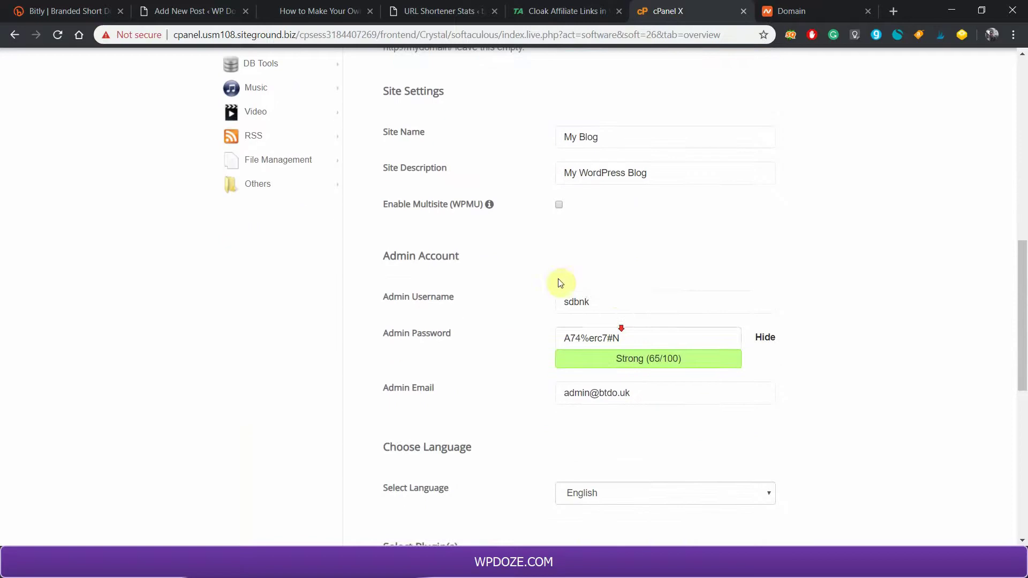
click(605, 300)
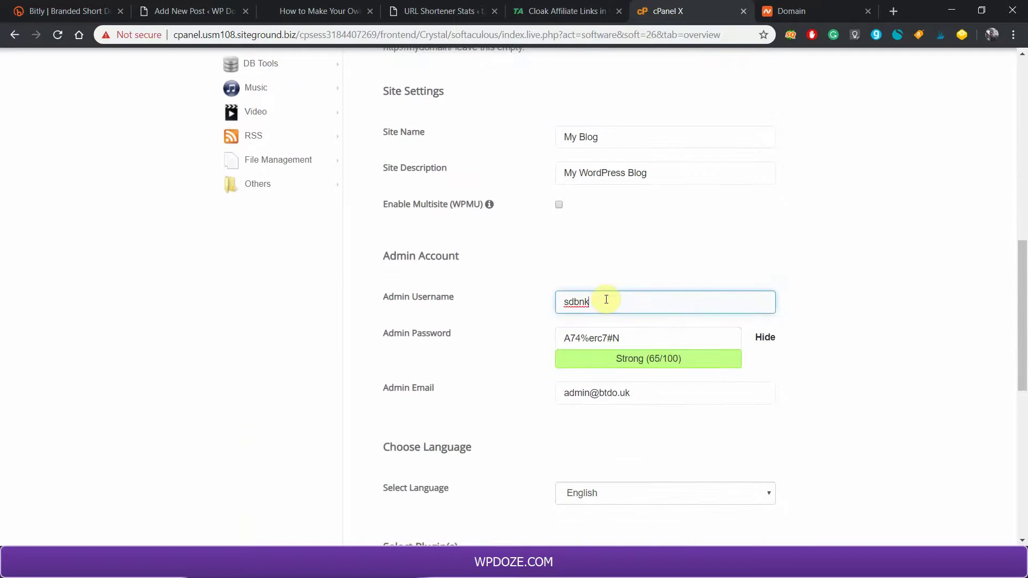
scroll(604, 356, down, 3)
scroll(604, 356, down, 3)
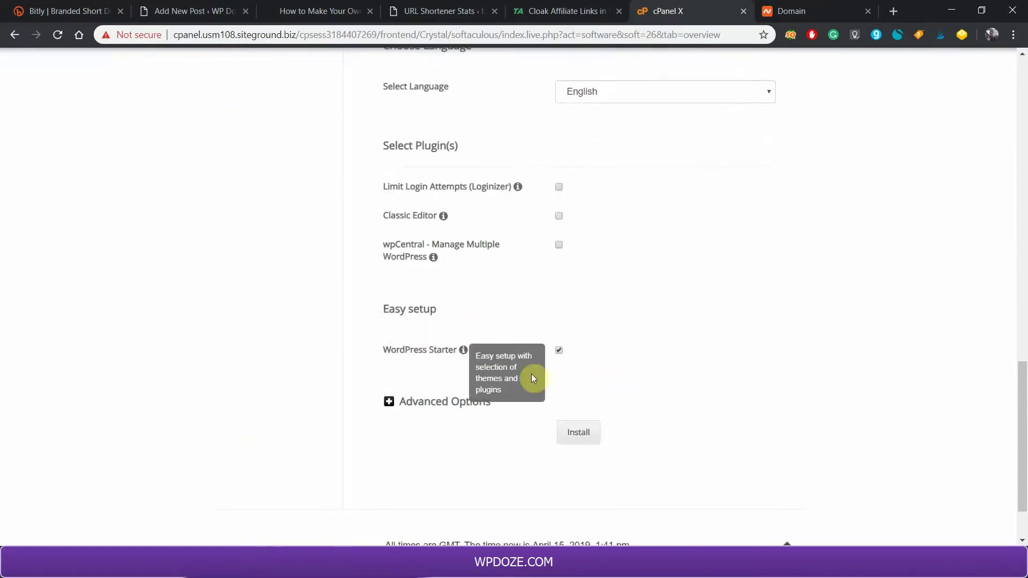
click(389, 402)
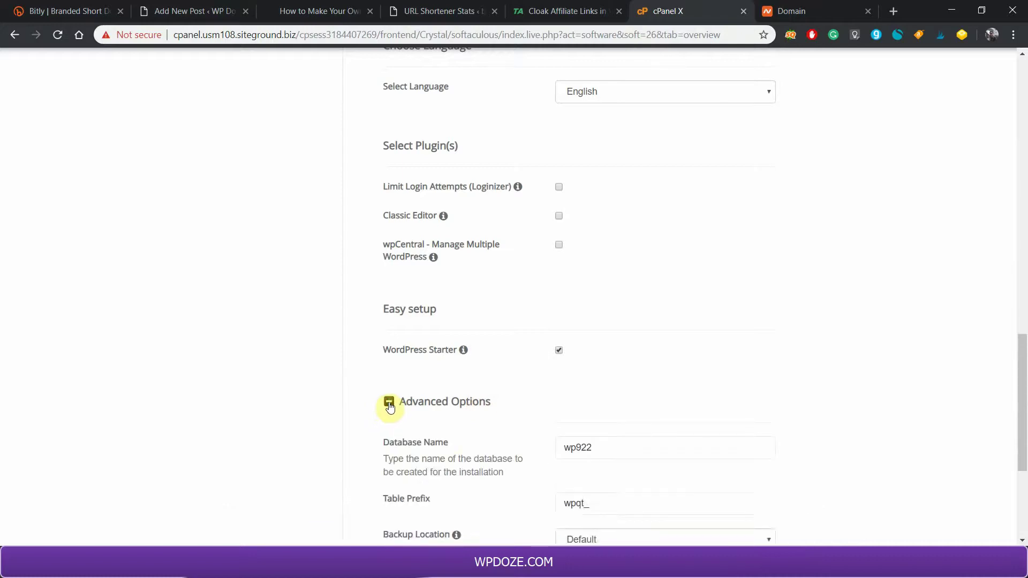
scroll(434, 396, down, 3)
scroll(433, 396, up, 3)
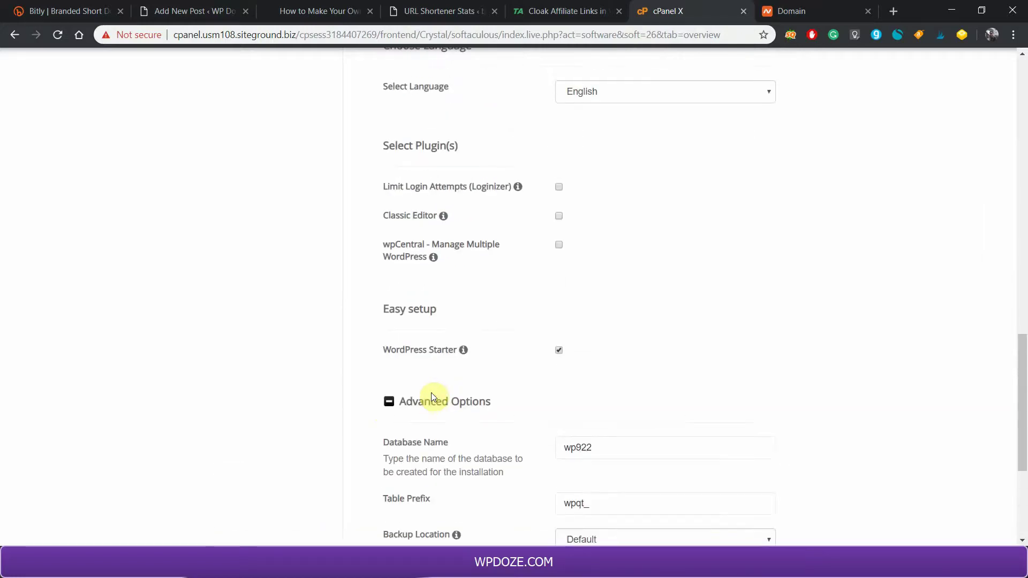
scroll(601, 420, down, 2)
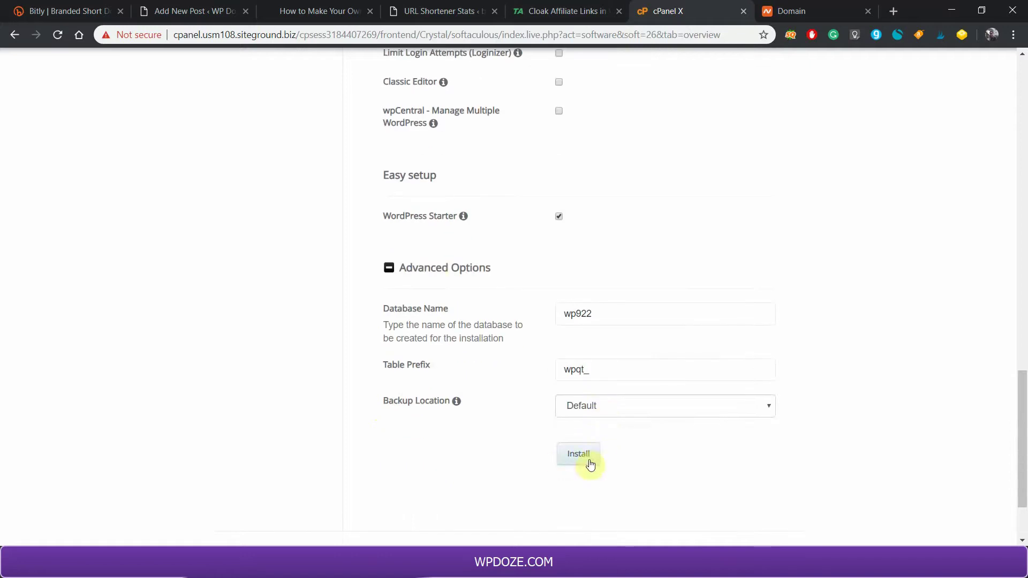
click(590, 462)
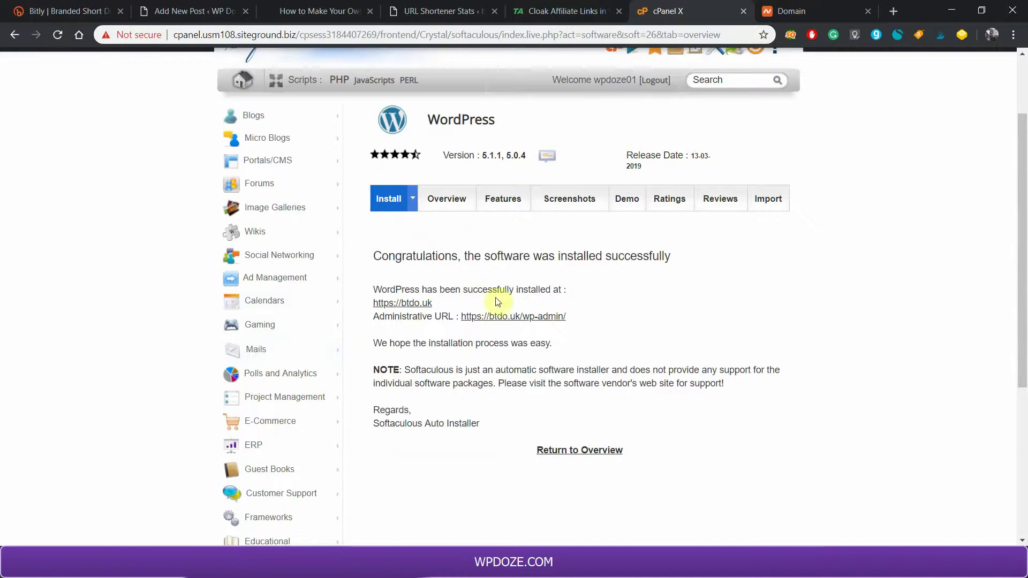
scroll(639, 316, up, 1)
scroll(639, 318, up, 1)
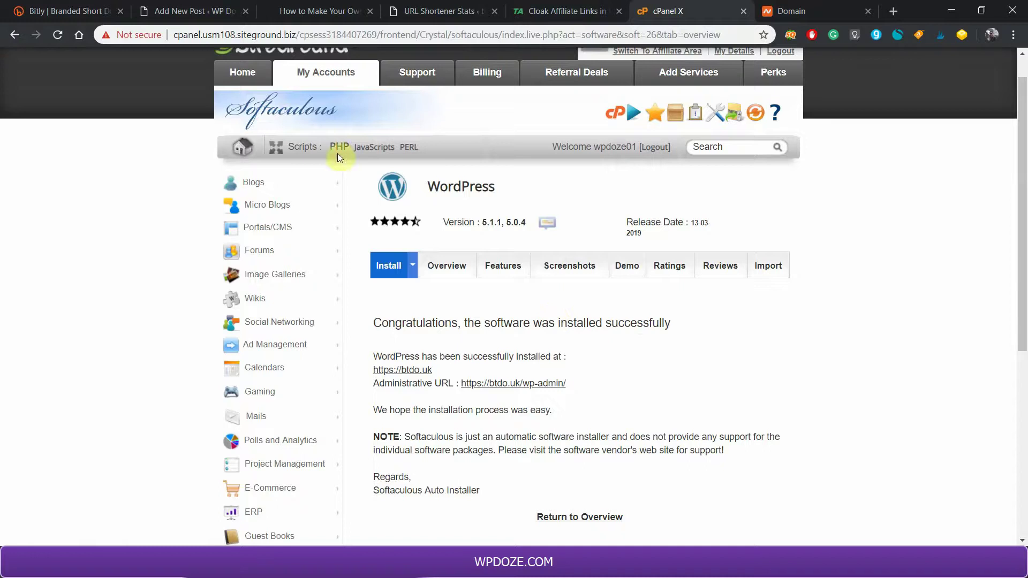
scroll(337, 156, up, 1)
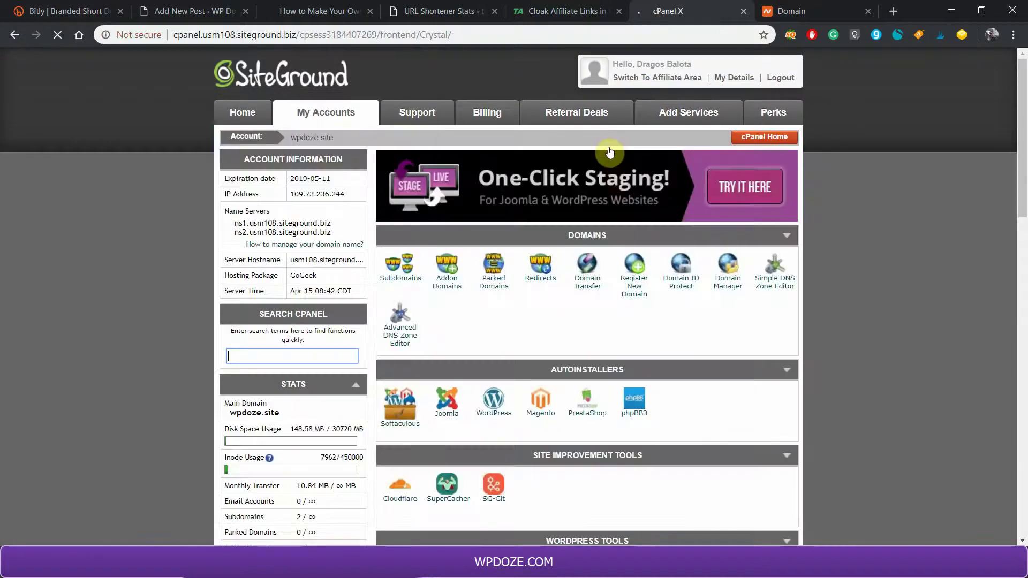
Scroll the cPanel home and search the page for 'lets' to find Let's Encrypt.
scroll(610, 153, down, 9)
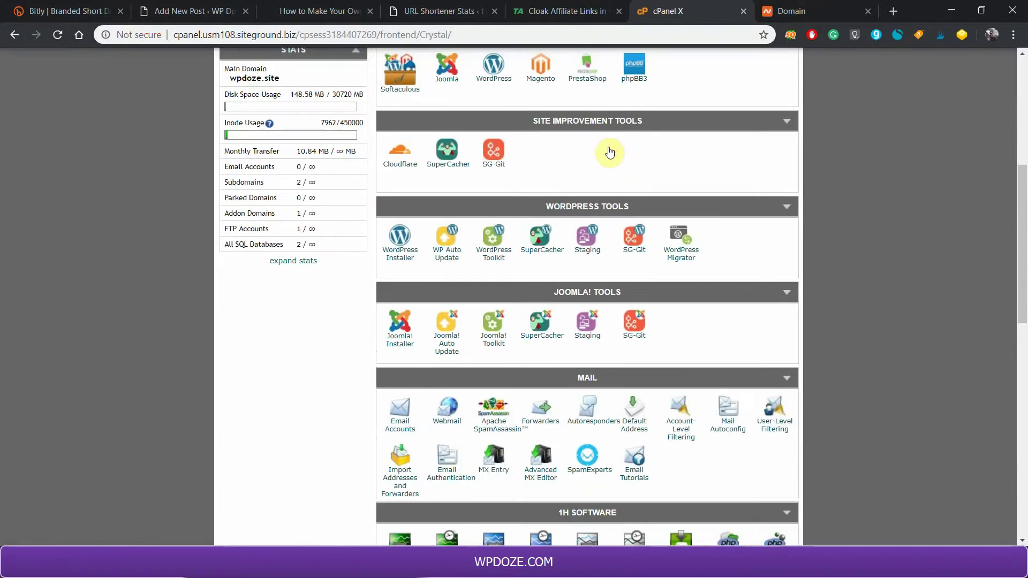
scroll(609, 153, down, 1)
scroll(610, 153, down, 6)
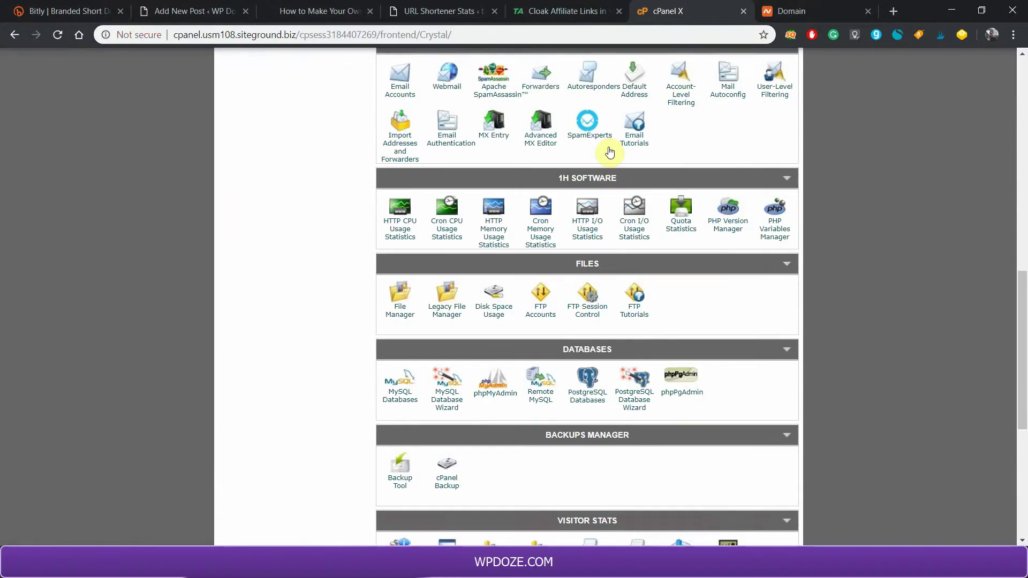
scroll(613, 152, down, 1)
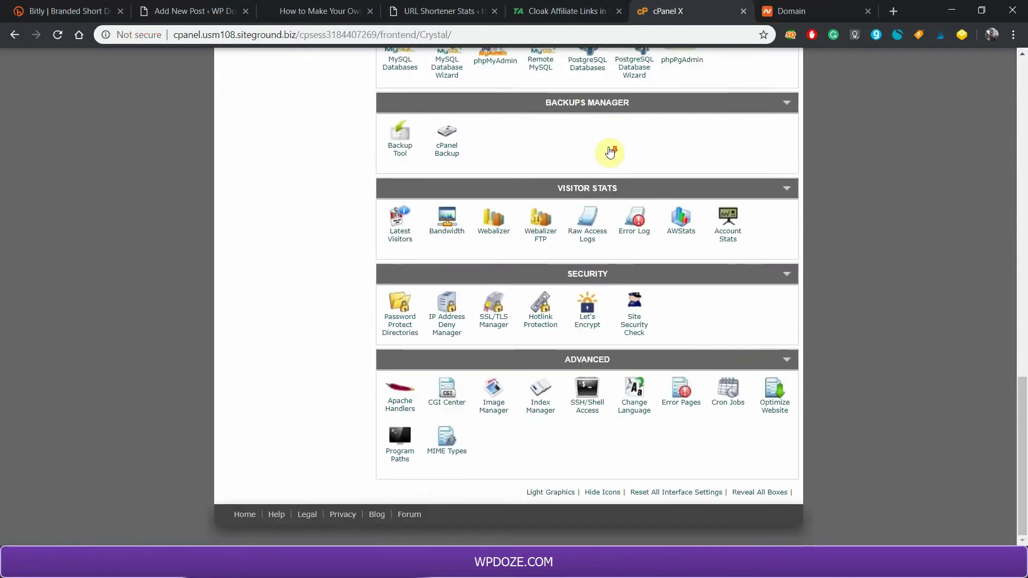
scroll(621, 152, up, 4)
scroll(621, 152, up, 8)
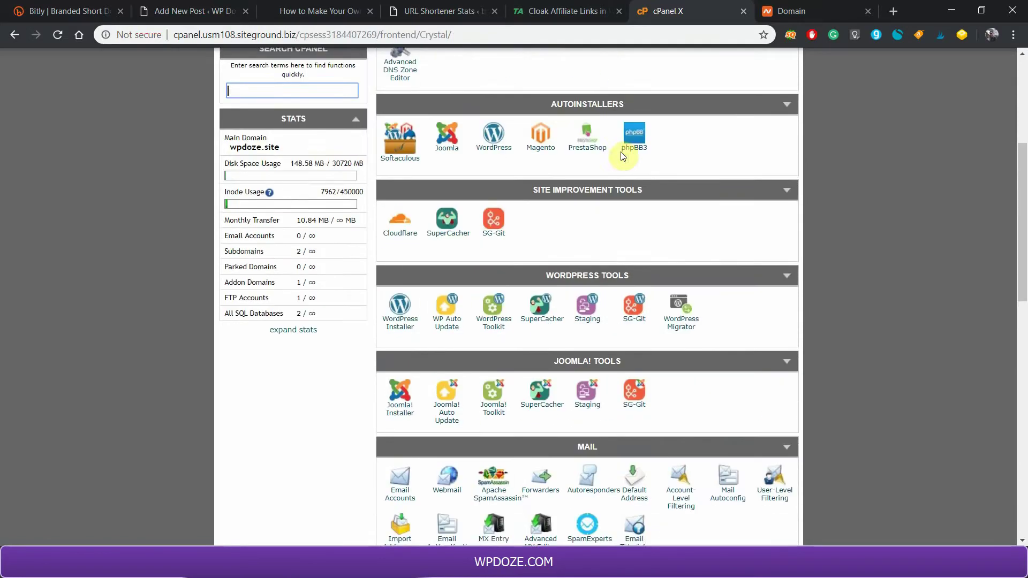
scroll(622, 156, up, 3)
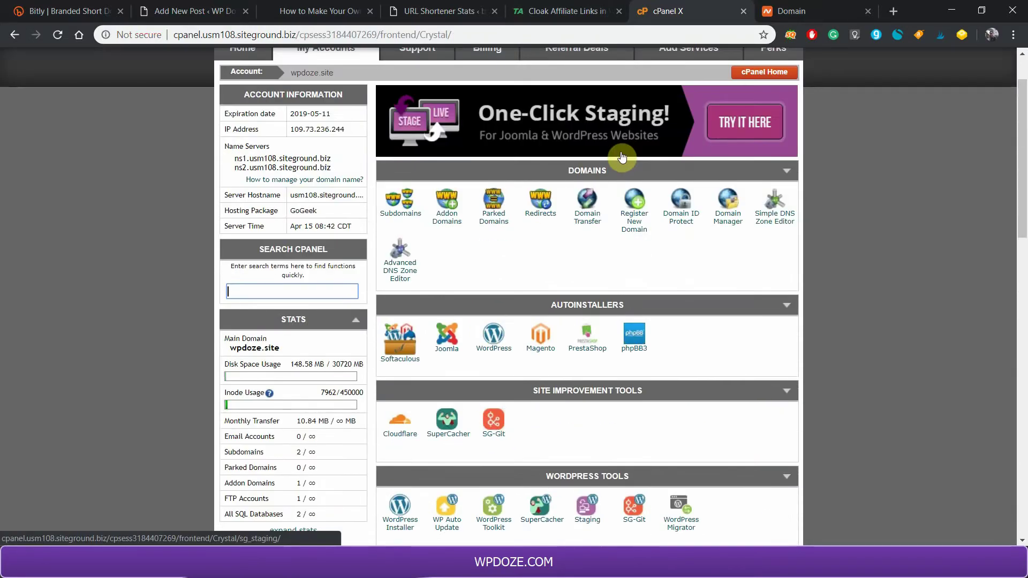
key(ctrl+f)
text(lets)
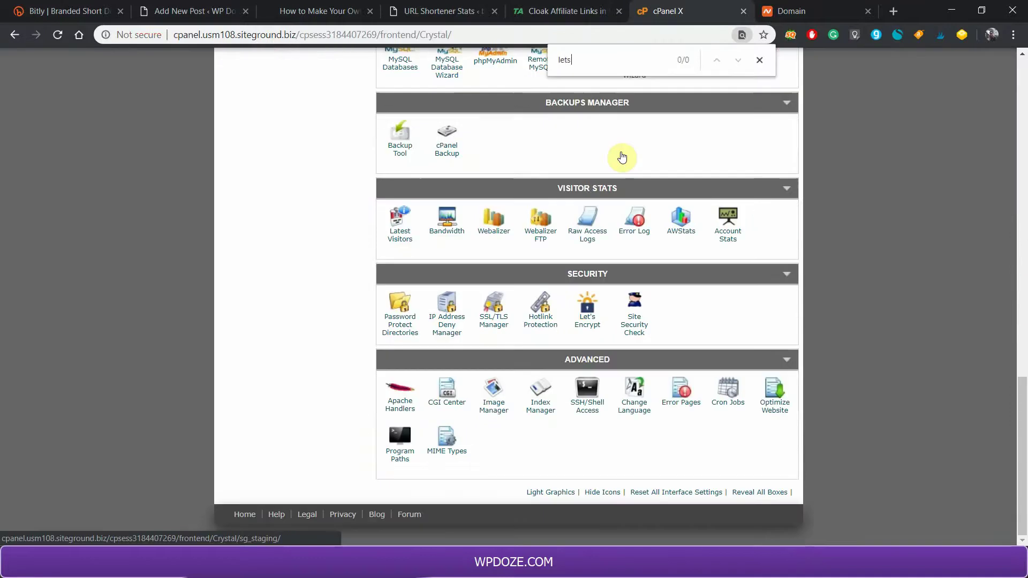
Queue a Let's Encrypt SSL certificate for btdo.uk and dismiss the success message.
click(586, 322)
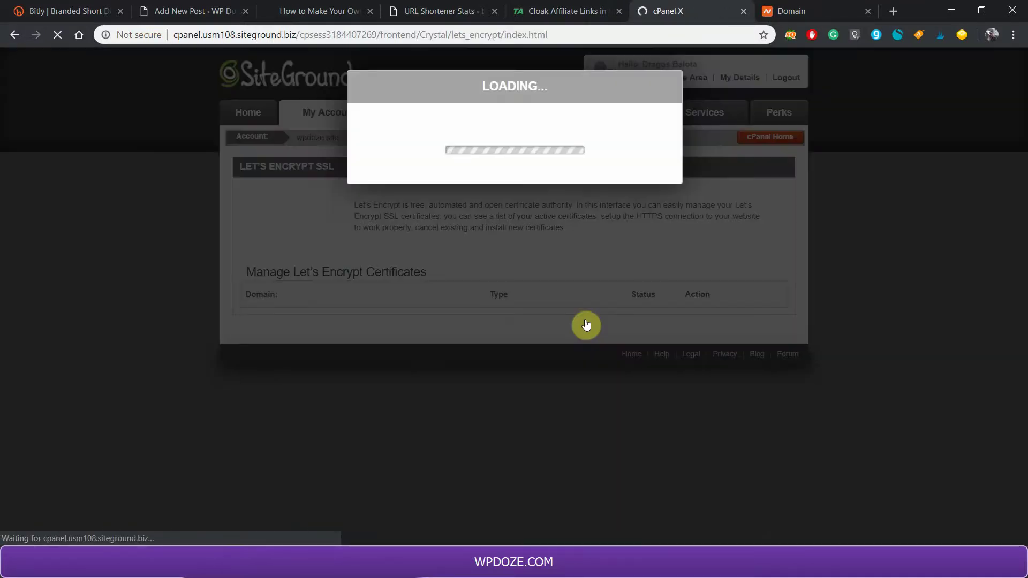
scroll(586, 325, down, 2)
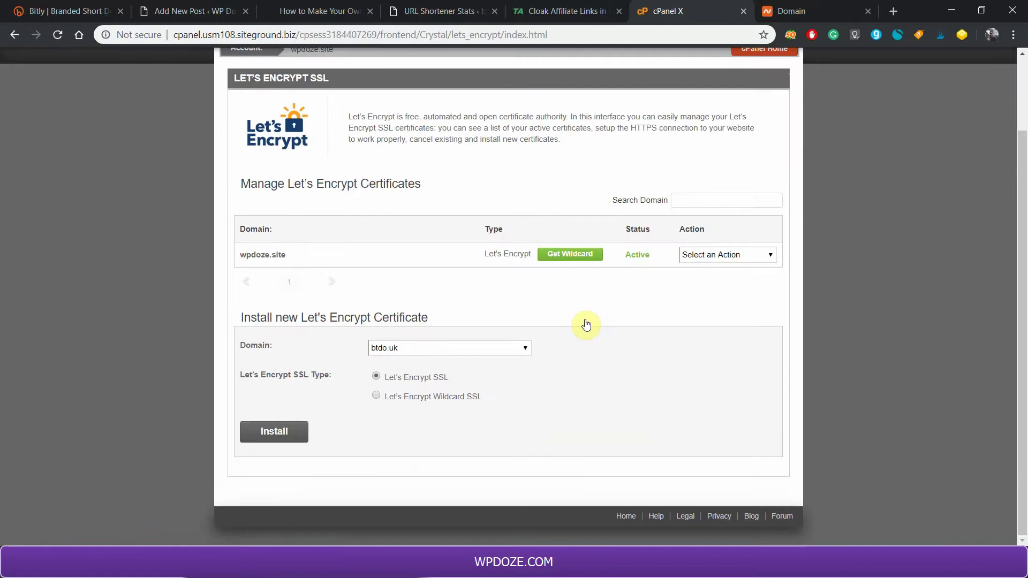
click(413, 354)
click(413, 352)
click(275, 432)
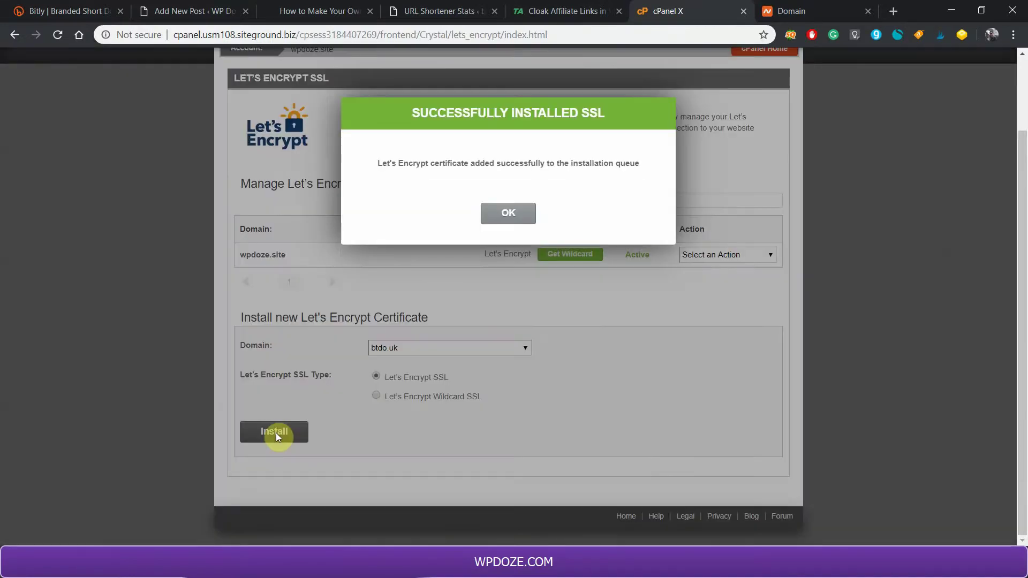
click(508, 214)
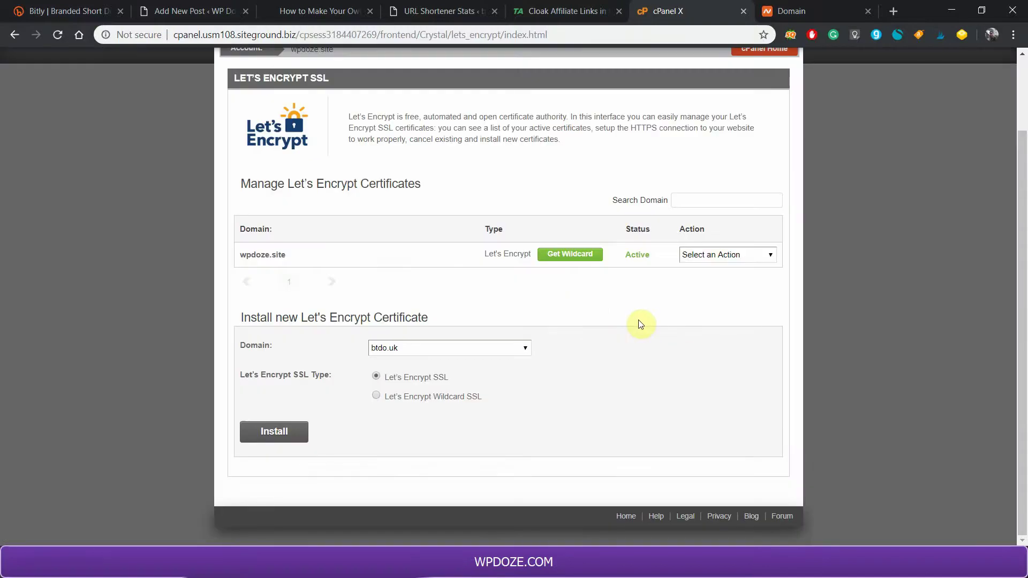
scroll(641, 324, up, 2)
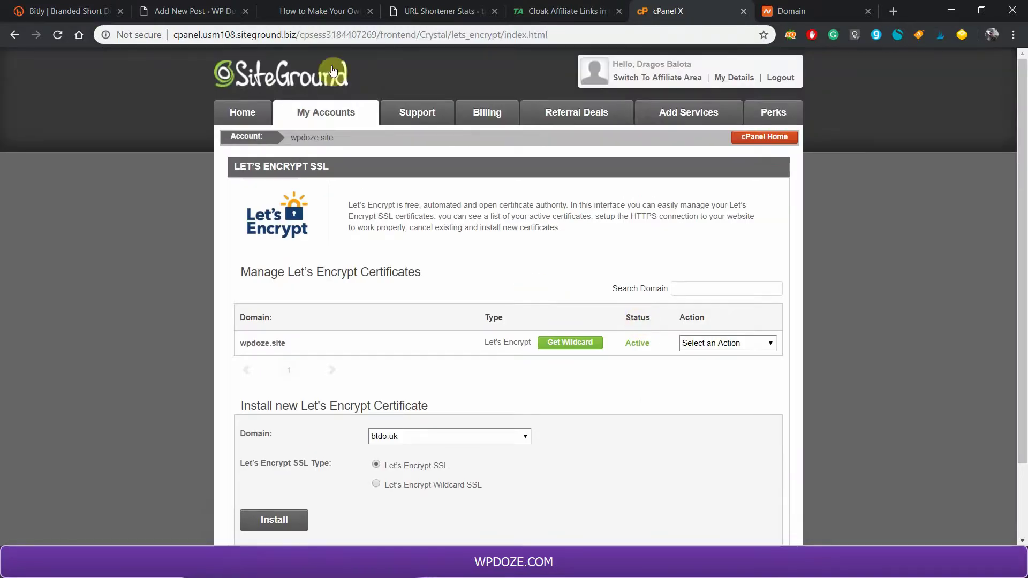
Look over the stats and ThirstyAffiliates tabs, then scroll through the WP Doze blog post.
click(319, 11)
scroll(523, 256, down, 1)
scroll(523, 256, down, 7)
scroll(386, 238, down, 4)
scroll(417, 239, down, 11)
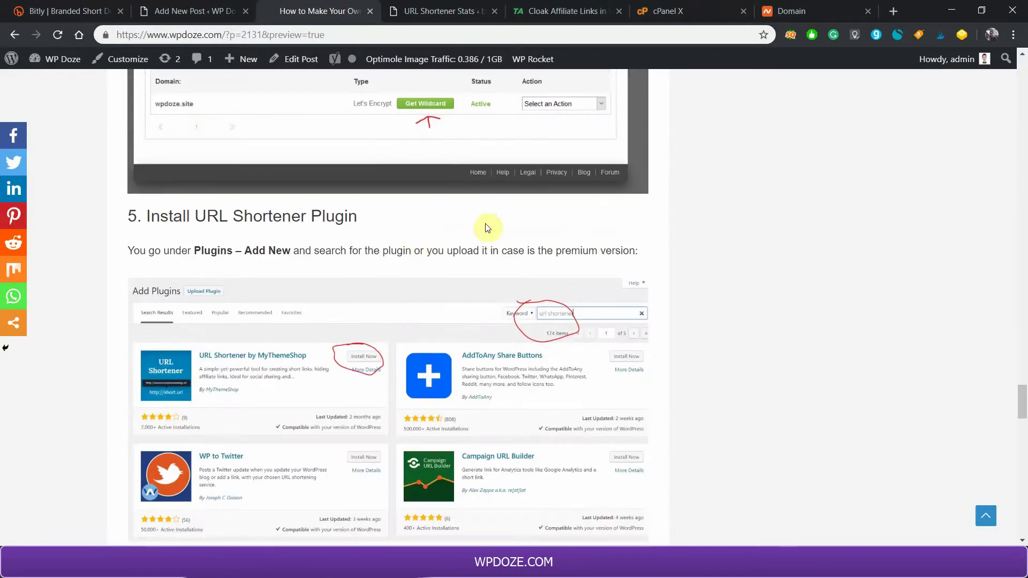
scroll(709, 95, up, 3)
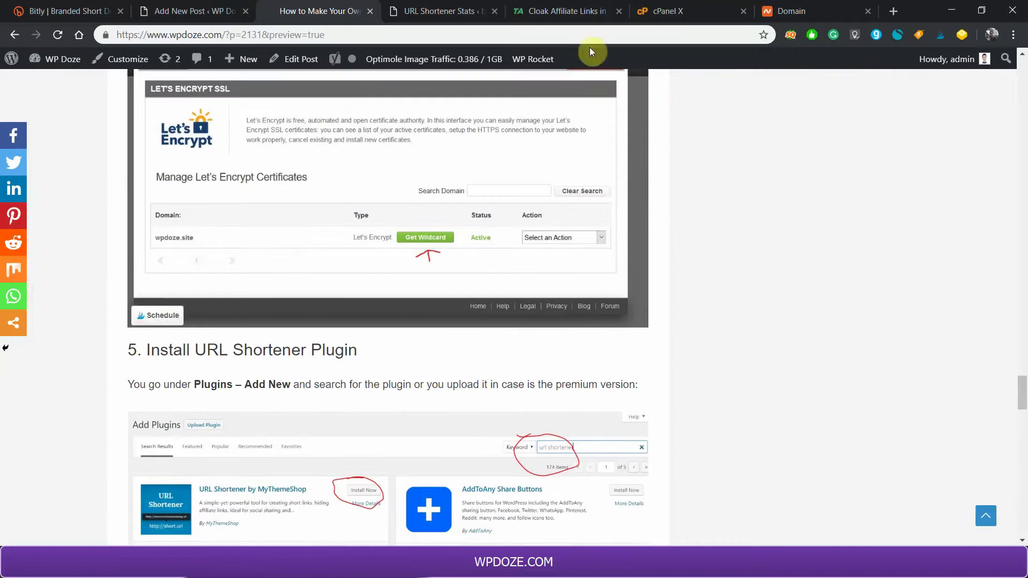
click(435, 12)
click(536, 12)
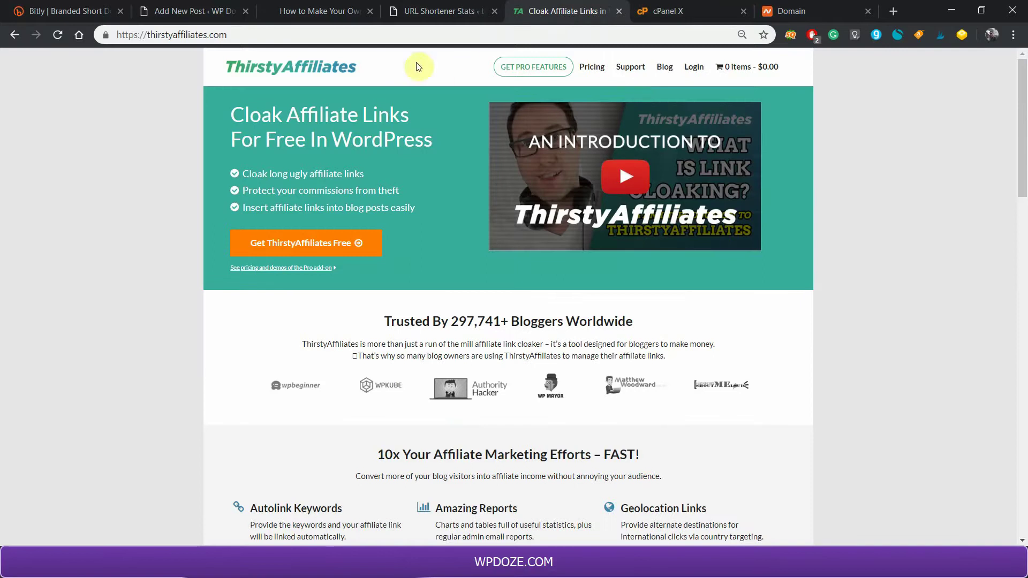
click(432, 13)
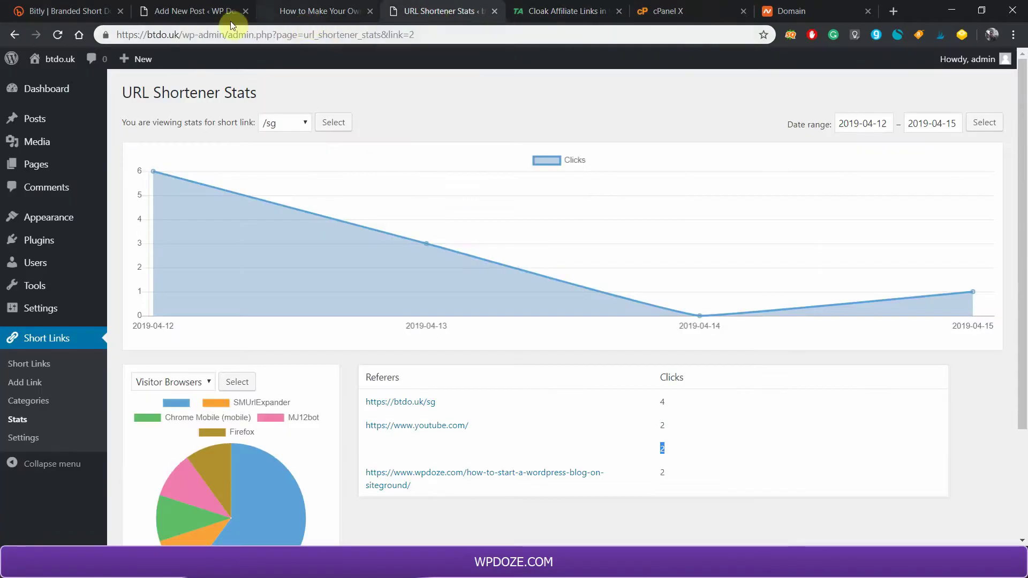
click(309, 11)
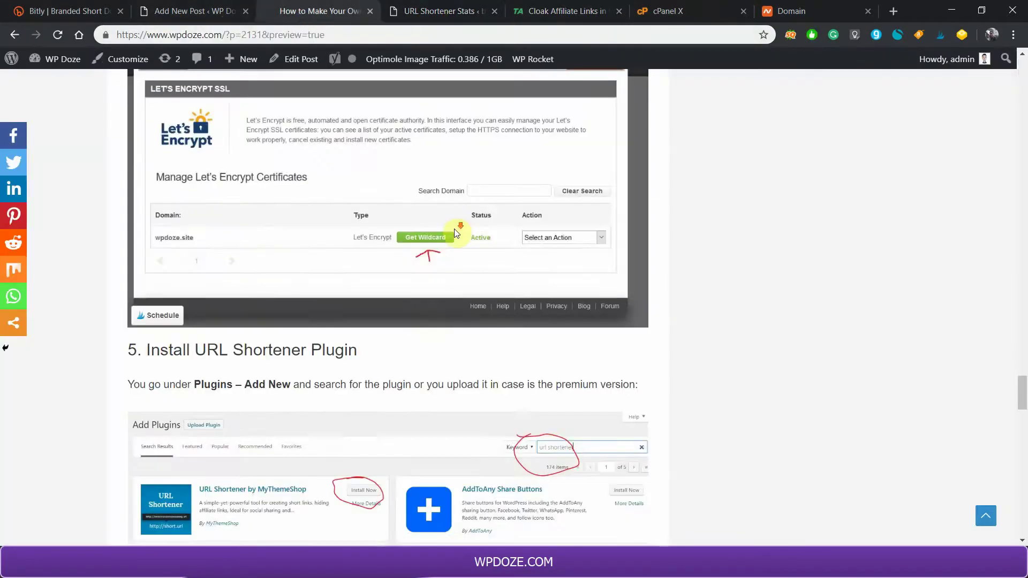
scroll(454, 230, down, 4)
scroll(454, 229, up, 4)
scroll(454, 229, up, 1)
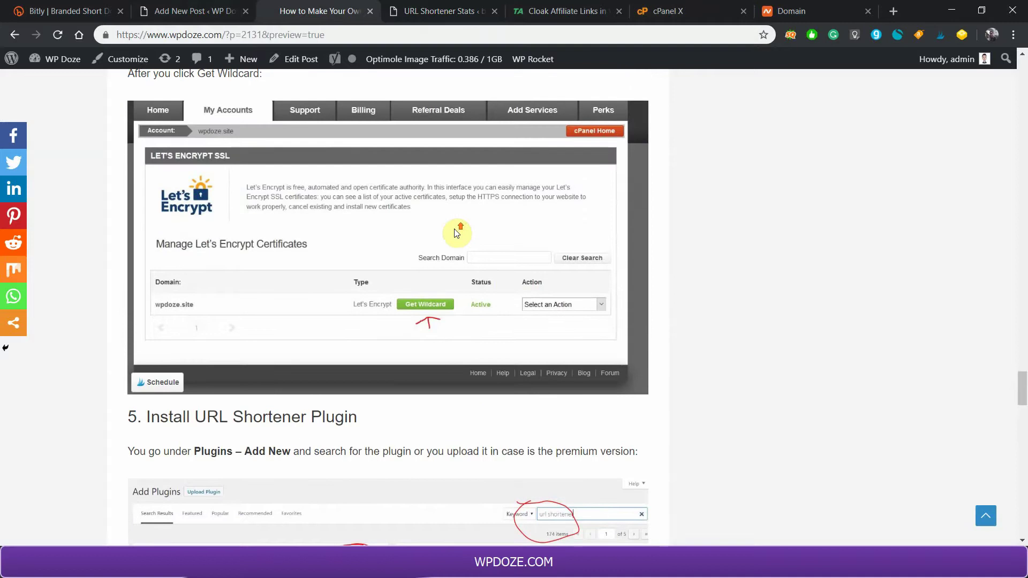
scroll(456, 234, down, 3)
scroll(455, 234, down, 2)
scroll(456, 233, up, 8)
scroll(456, 234, up, 20)
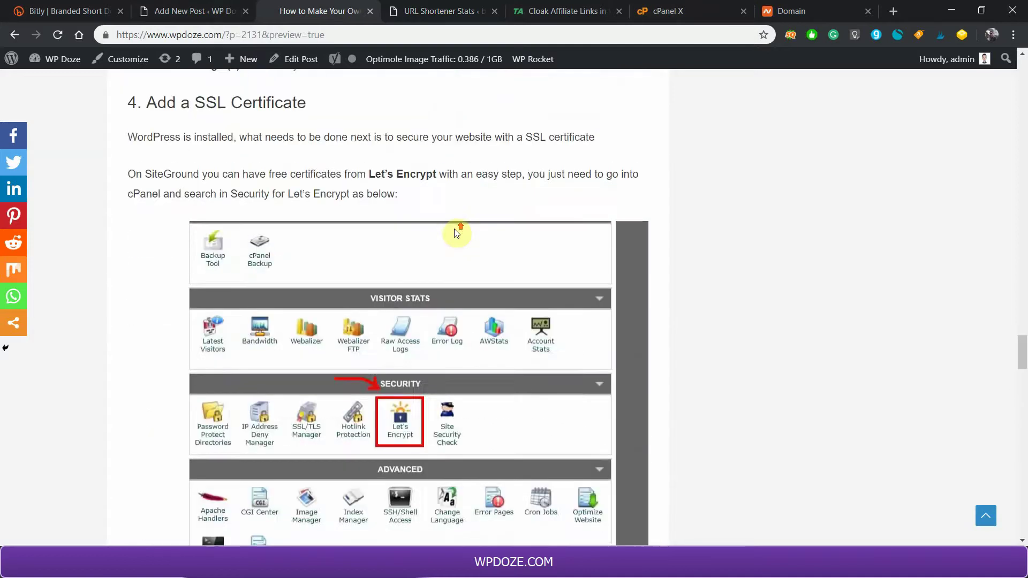
scroll(456, 233, up, 15)
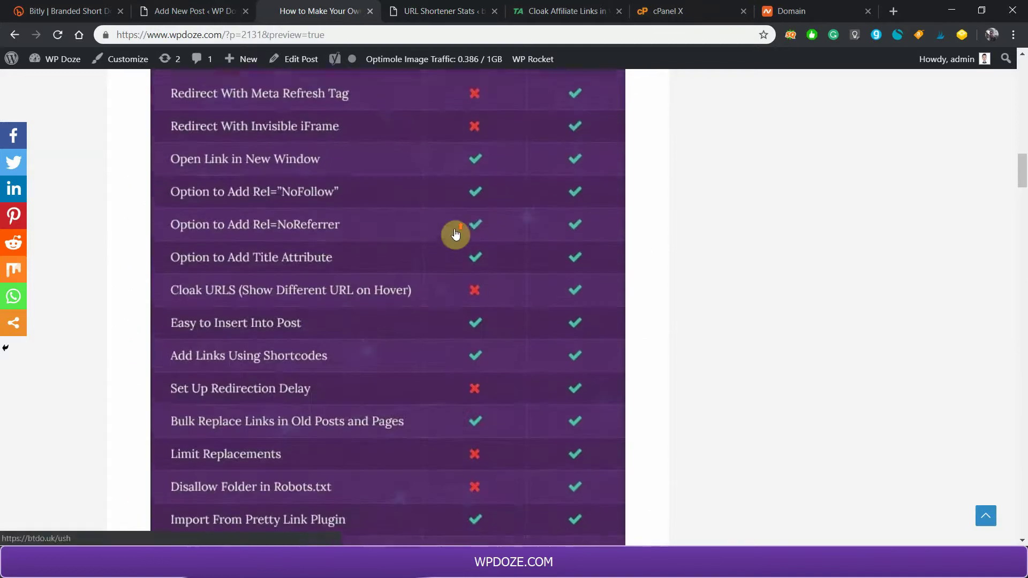
scroll(456, 234, down, 3)
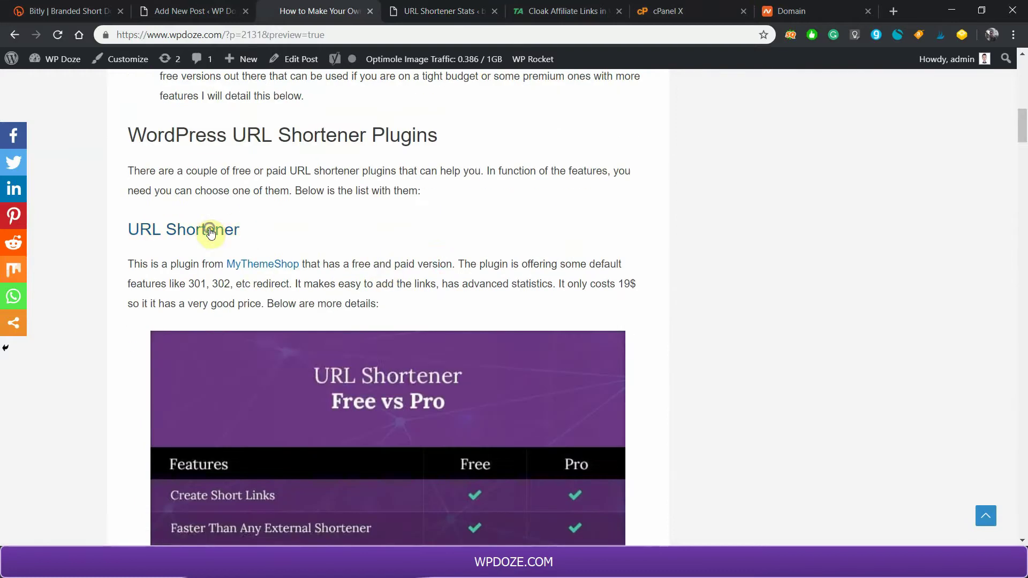
Open the post's URL Shortener and ThirstyAffiliates links in new tabs.
right_click(220, 230)
click(271, 236)
scroll(316, 280, down, 10)
scroll(316, 275, down, 9)
right_click(198, 175)
click(234, 186)
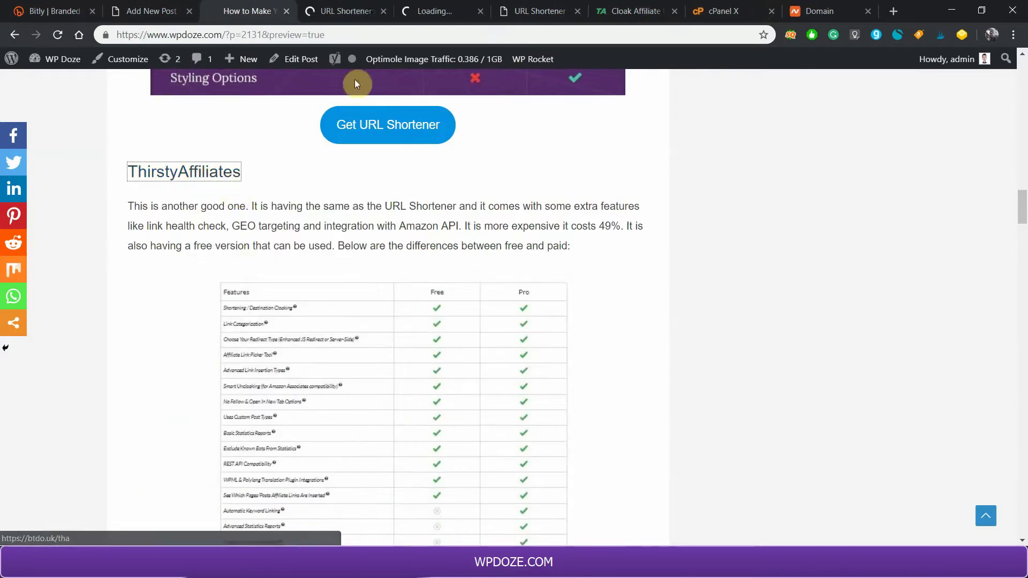
Scroll the URL Shortener Pro page to its Free vs Pro table, down to Advanced Stats and Styling Options.
click(347, 15)
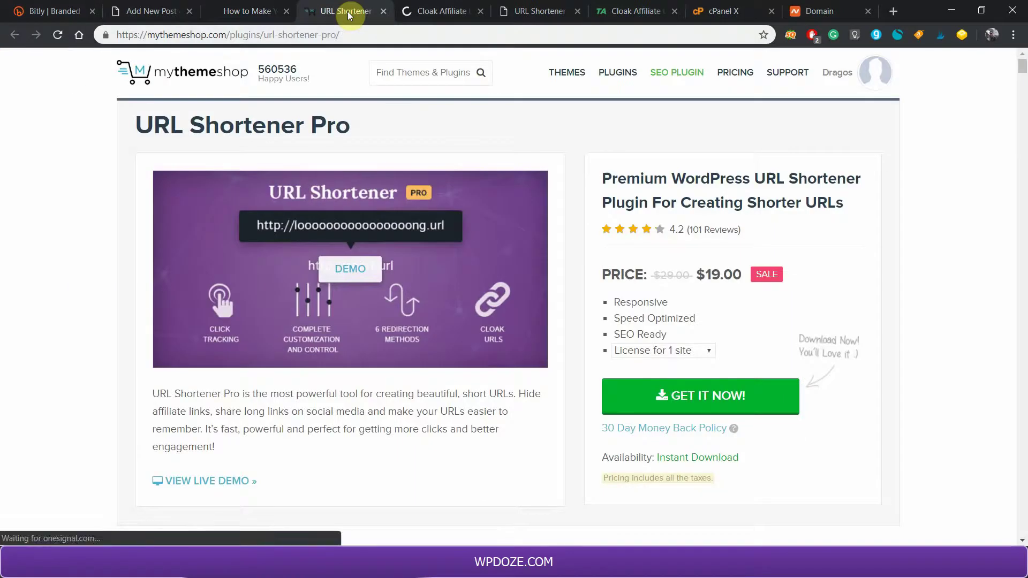
scroll(345, 217, down, 1)
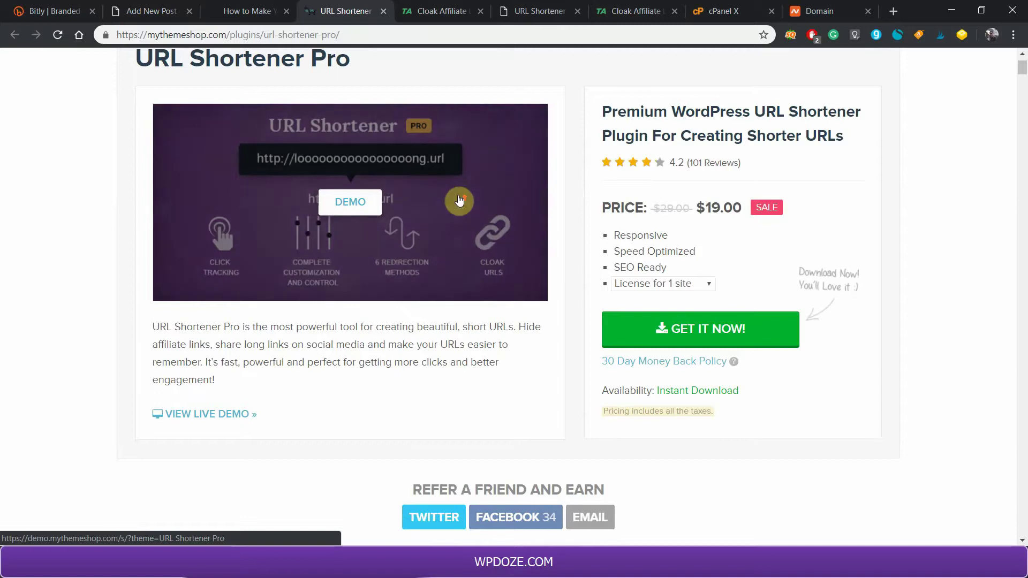
scroll(459, 201, up, 1)
scroll(703, 306, down, 8)
scroll(703, 306, up, 8)
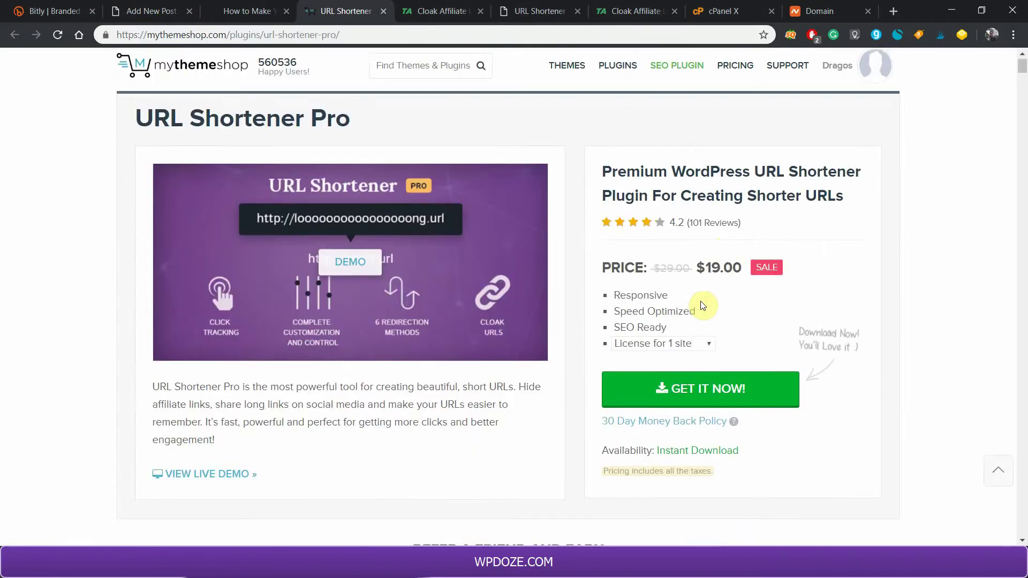
scroll(740, 282, down, 10)
scroll(744, 286, down, 20)
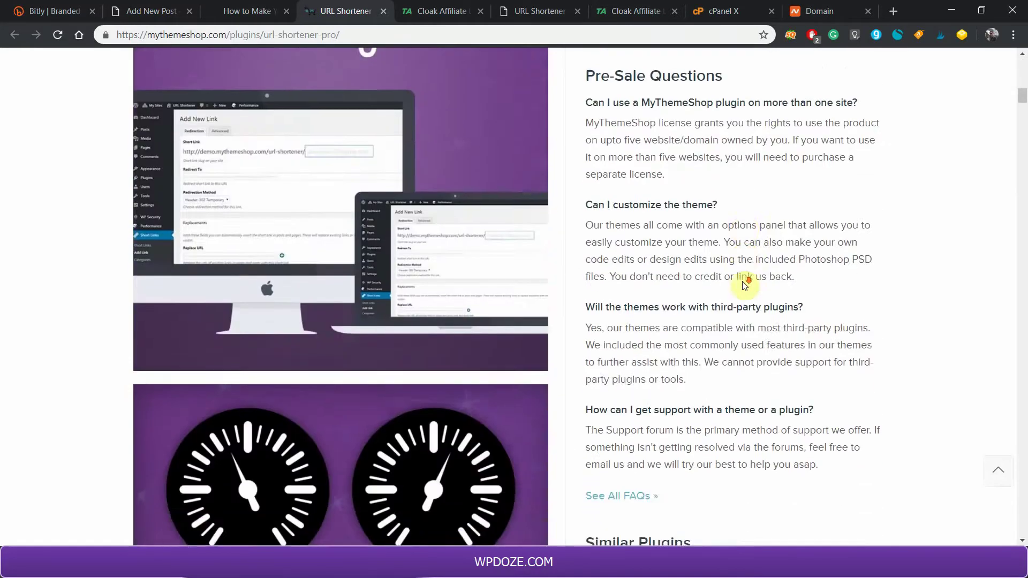
scroll(744, 285, down, 20)
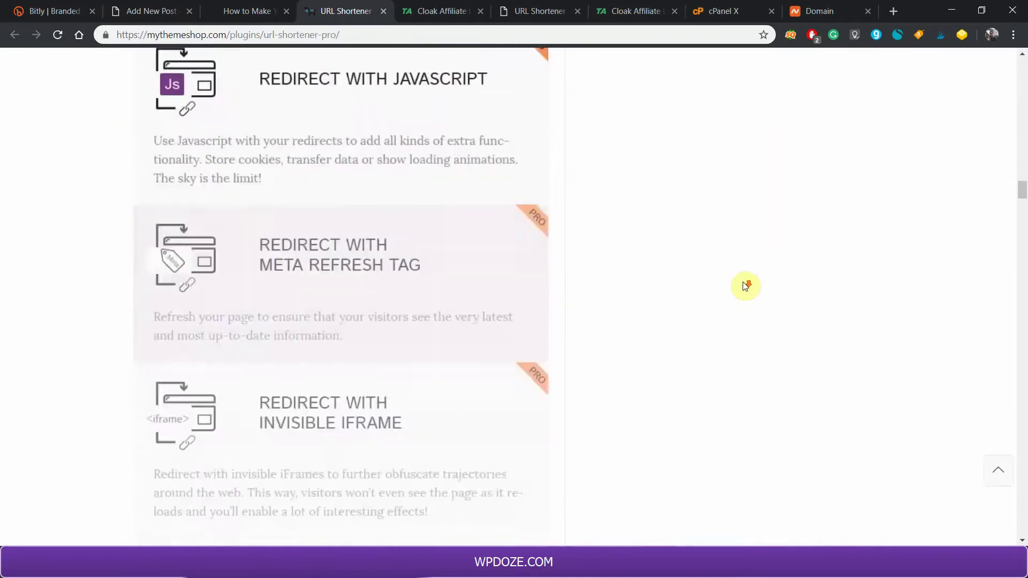
scroll(746, 287, down, 20)
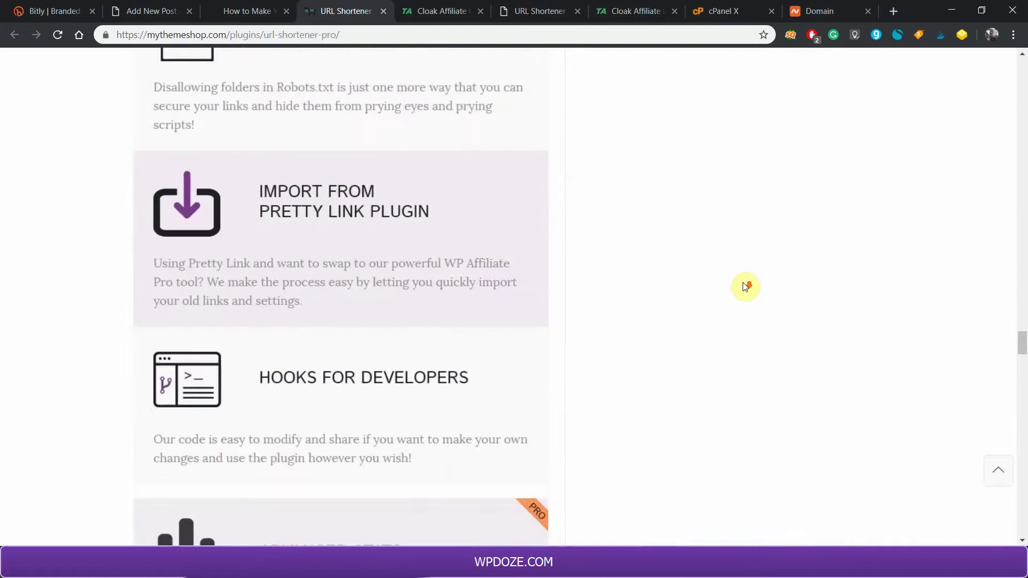
scroll(745, 286, down, 2)
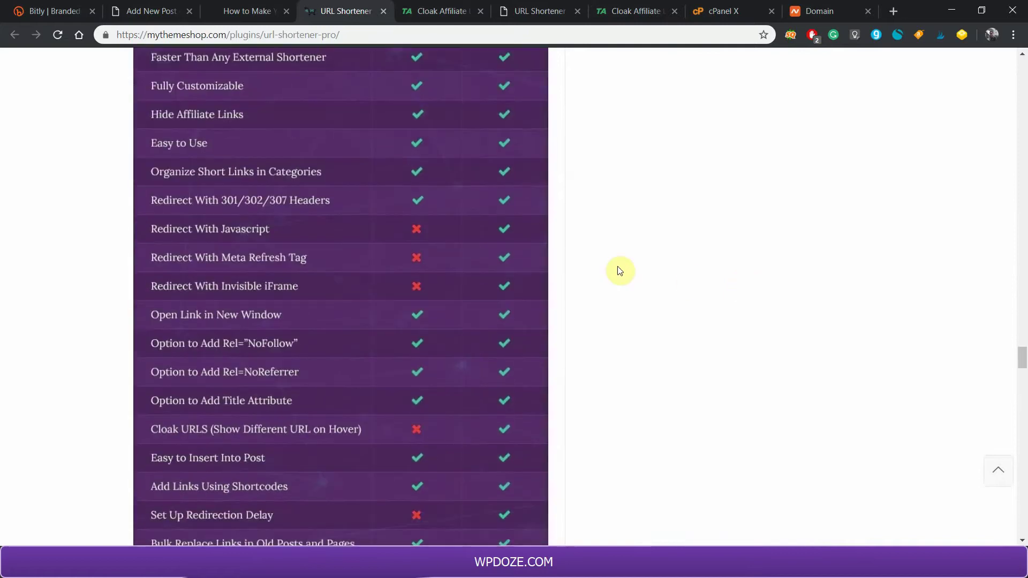
scroll(545, 238, up, 4)
scroll(544, 238, down, 10)
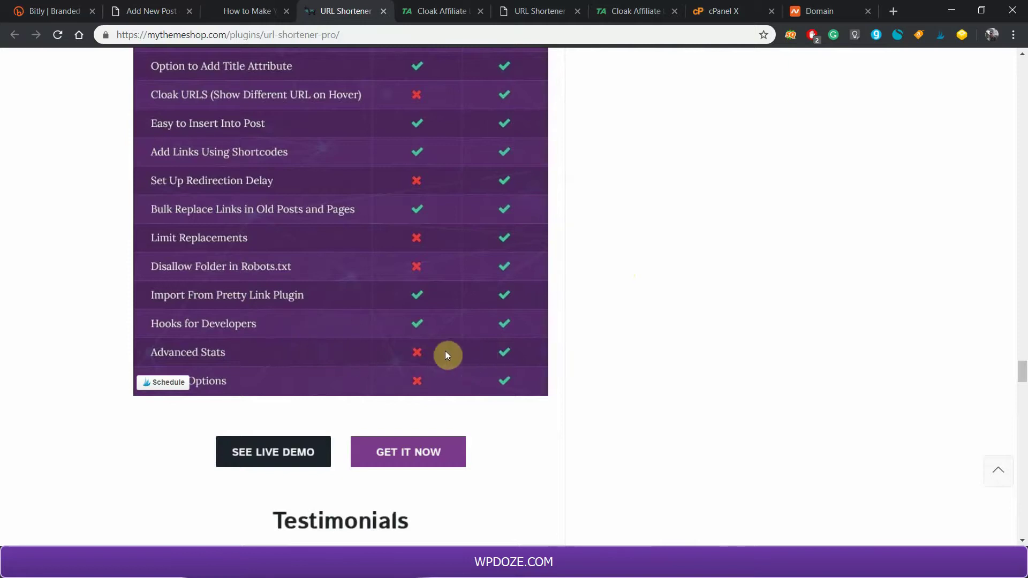
scroll(445, 351, up, 2)
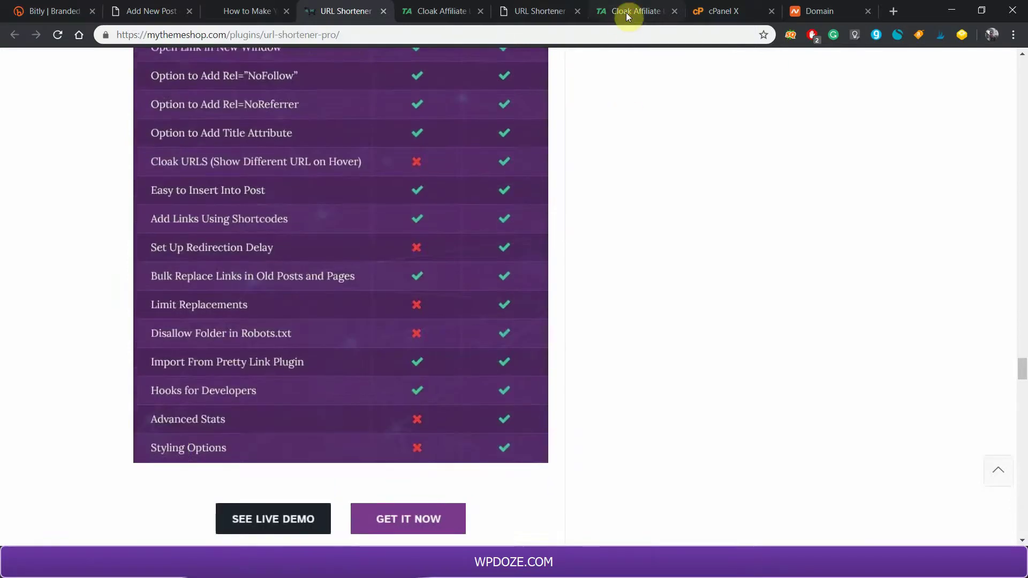
Open ThirstyAffiliates Pro pricing, review the features table, and highlight the $49 single-site price.
click(627, 16)
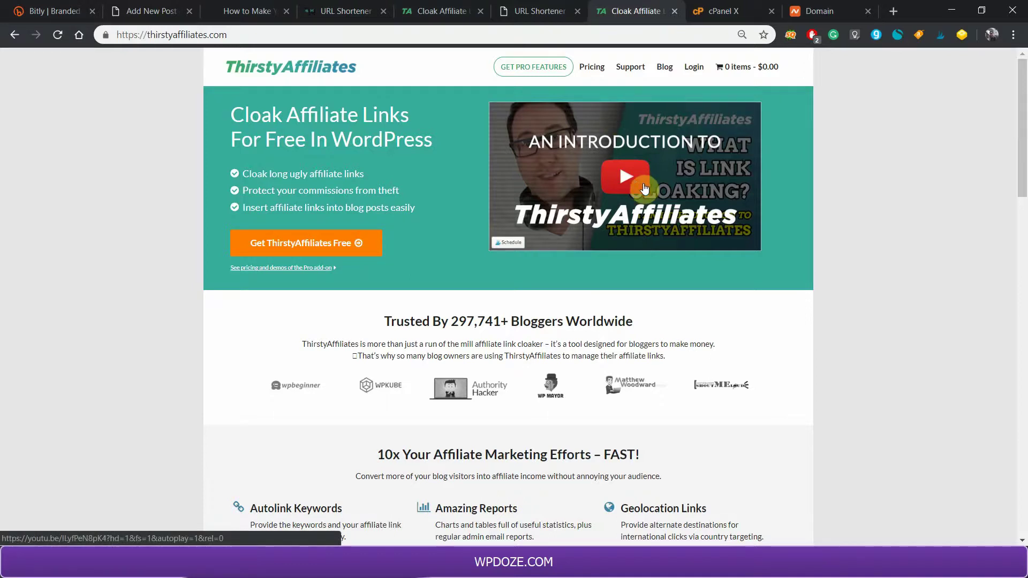
click(587, 73)
scroll(743, 228, down, 2)
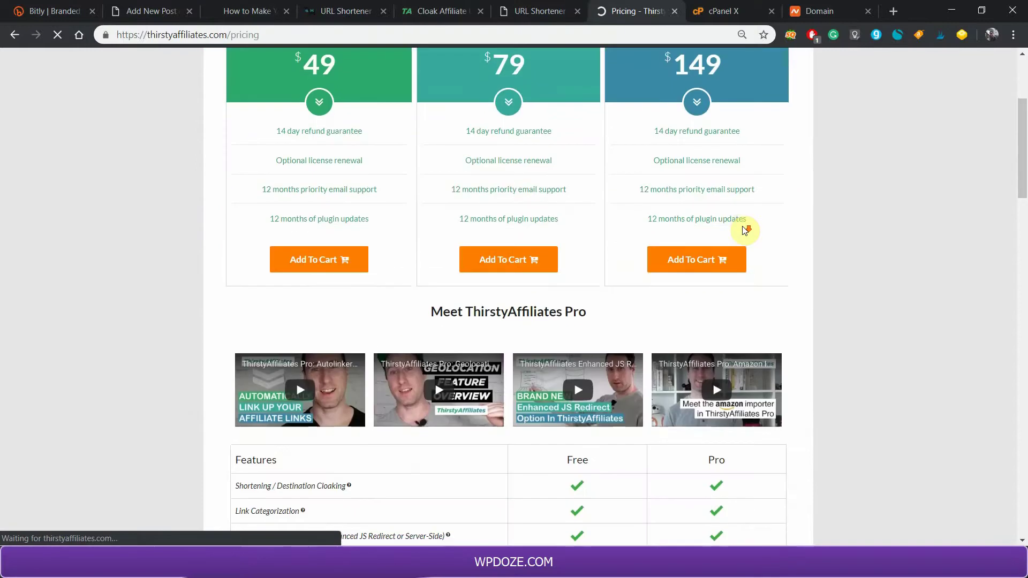
scroll(744, 230, down, 6)
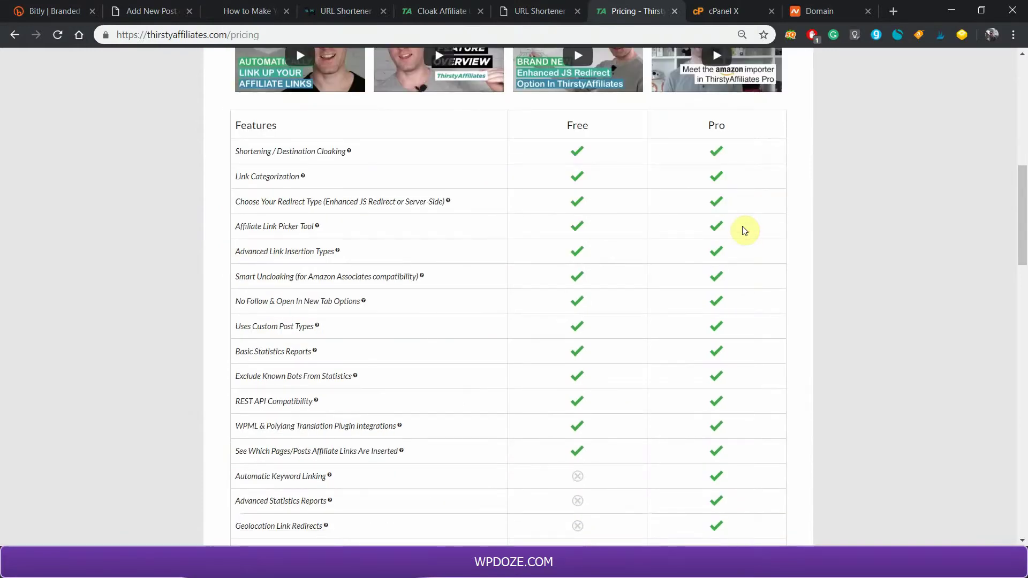
scroll(744, 230, down, 3)
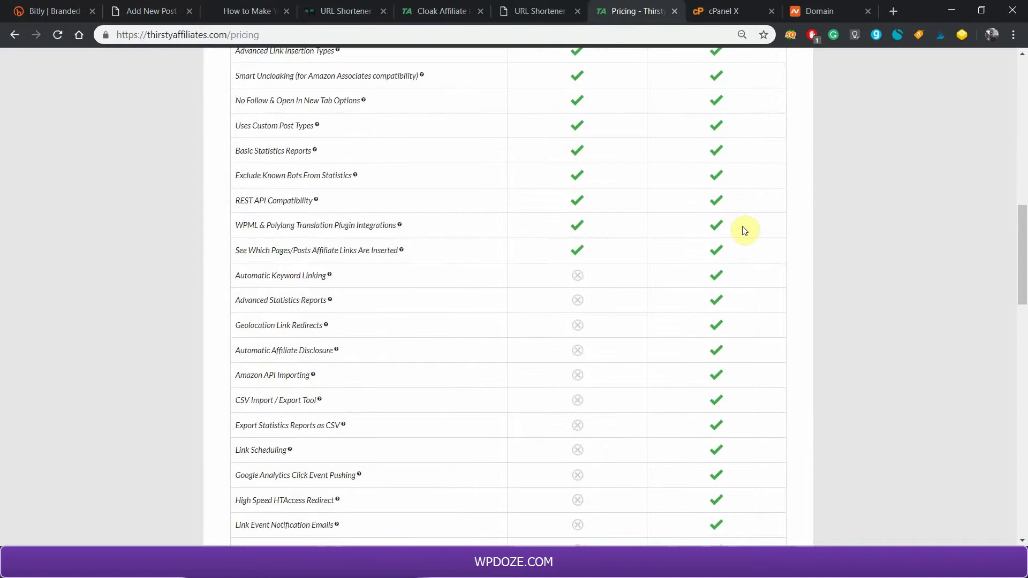
scroll(746, 230, down, 1)
scroll(744, 230, down, 1)
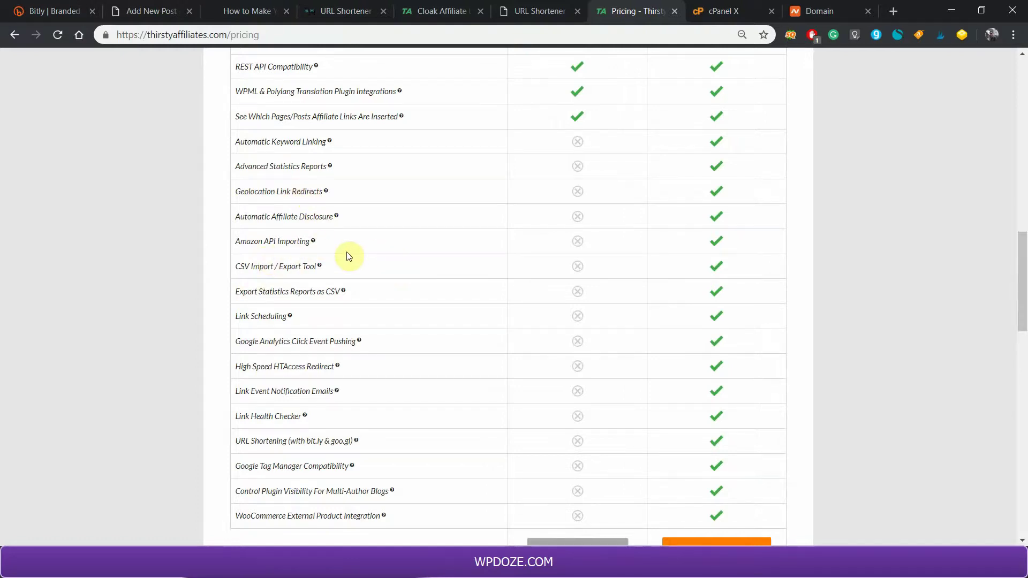
scroll(348, 257, up, 9)
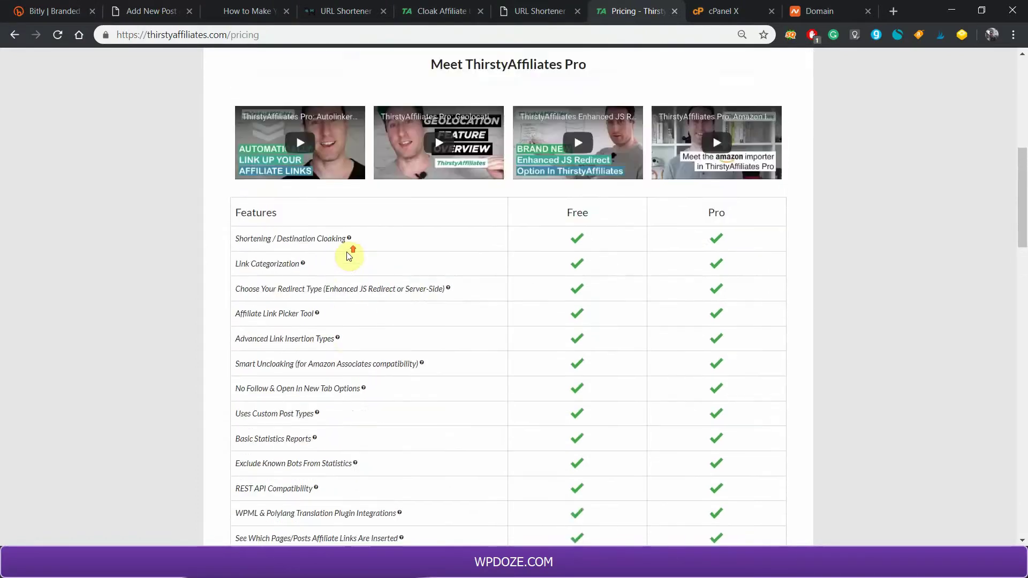
scroll(349, 256, up, 6)
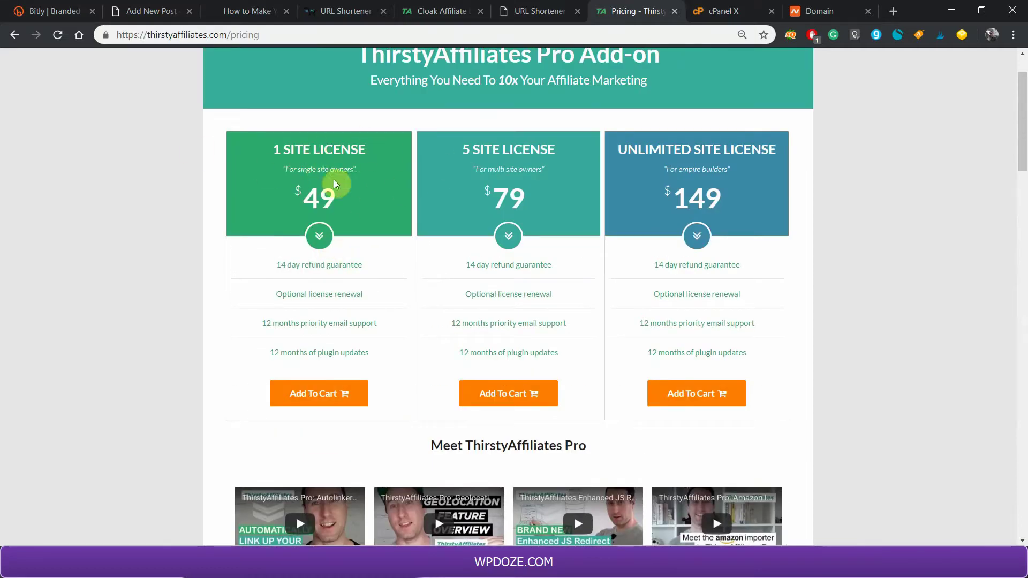
drag(310, 195, 332, 195)
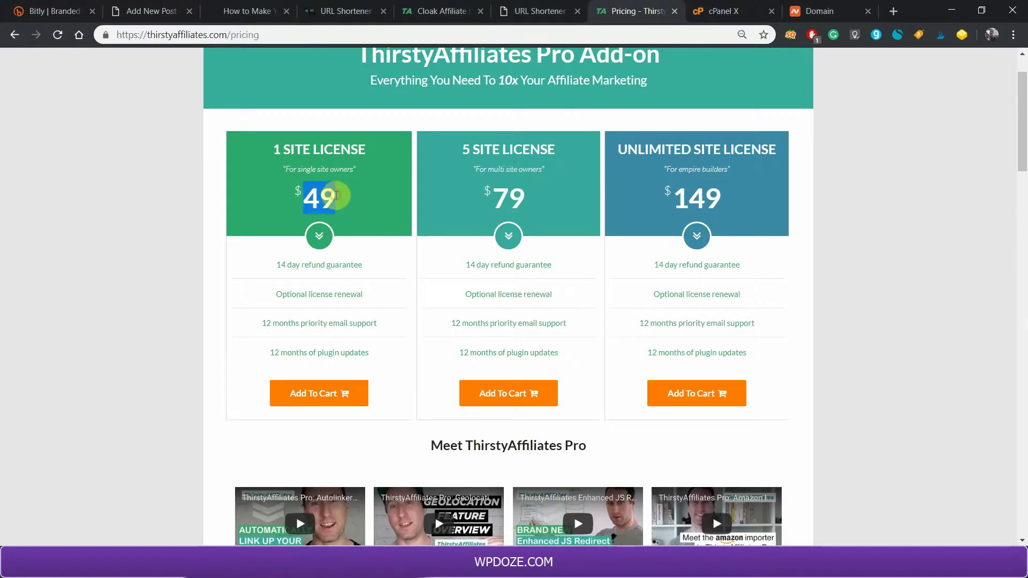
scroll(337, 196, up, 1)
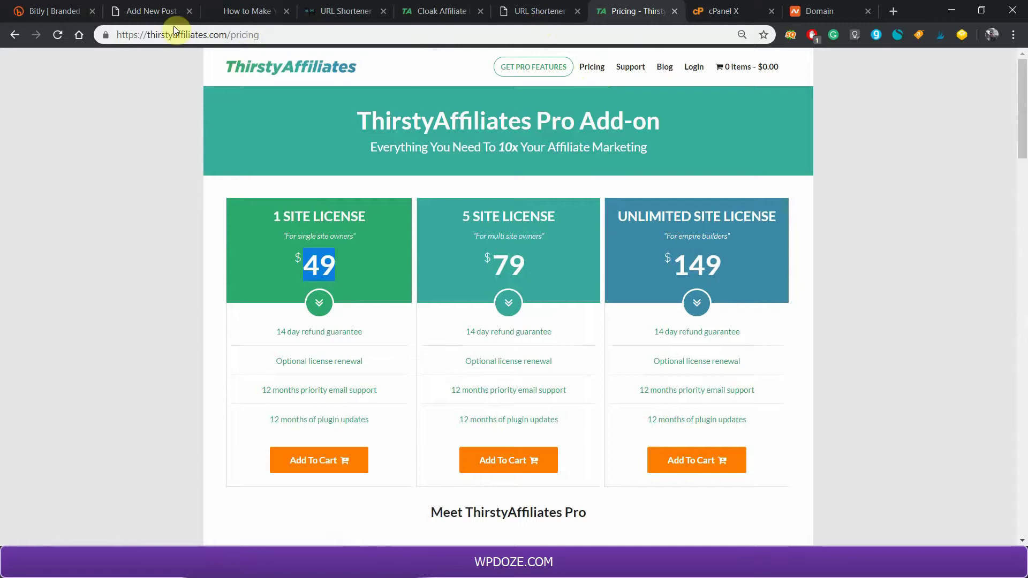
Trim the stats-page address back to btdo.uk/wp-admin and go to Plugins > Add New.
click(539, 16)
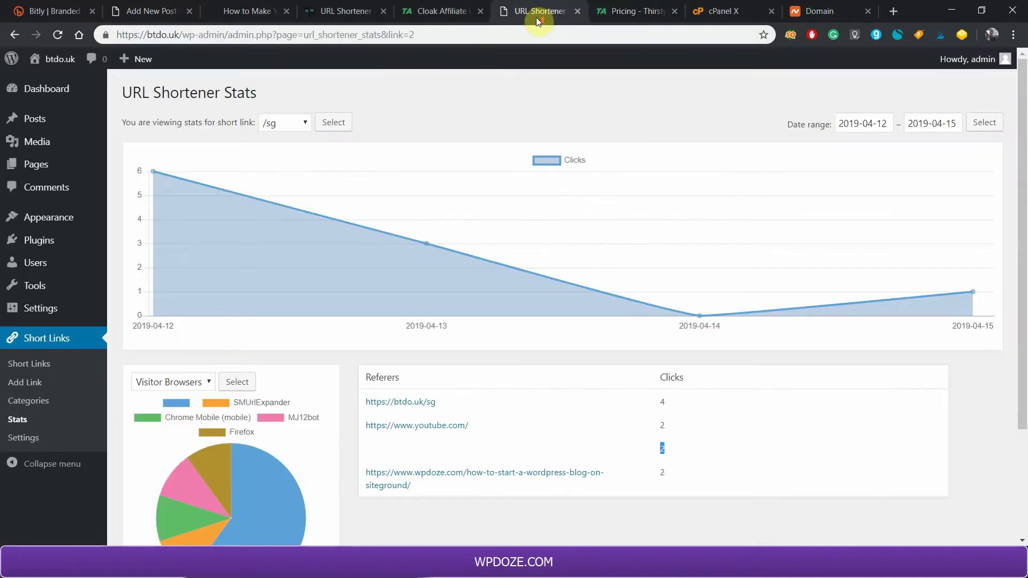
drag(227, 36, 479, 55)
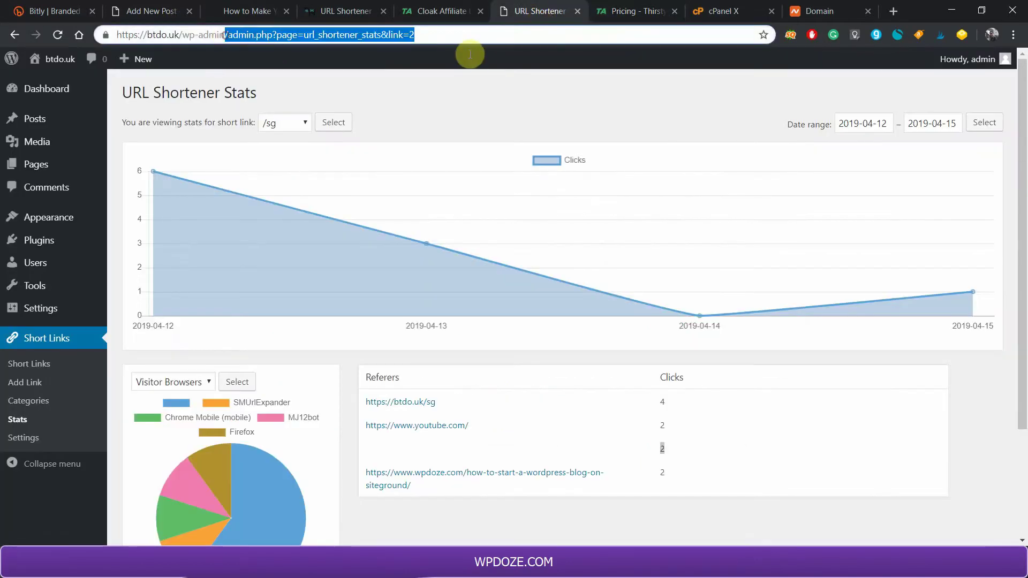
key(BackSpace)
key(Return)
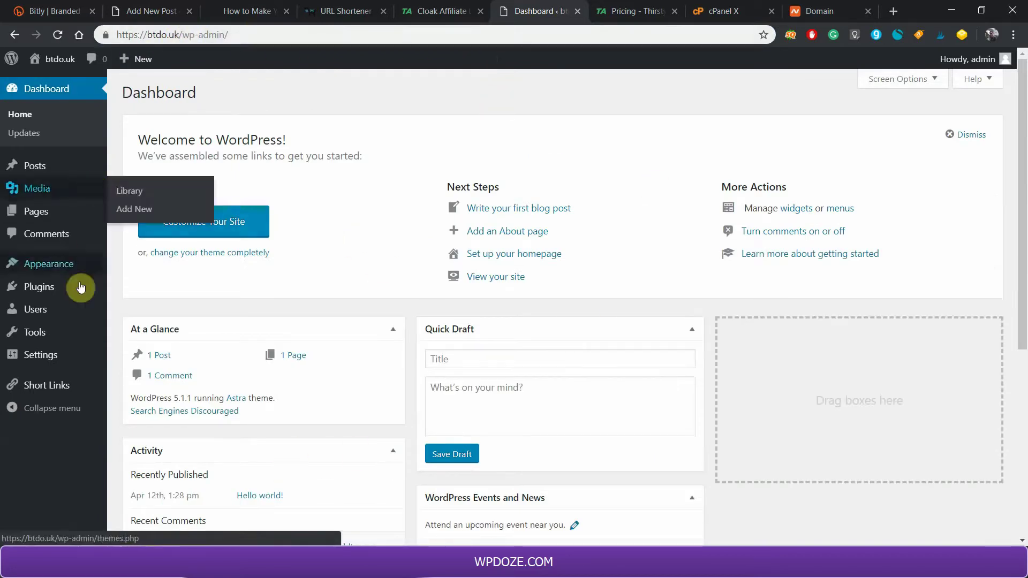
mouse_move(46, 289)
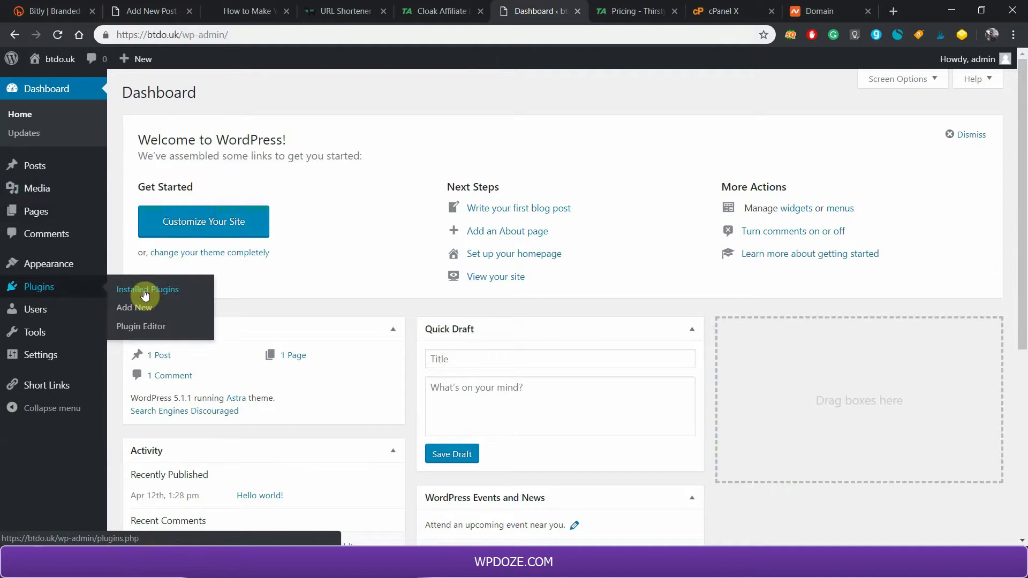
click(138, 313)
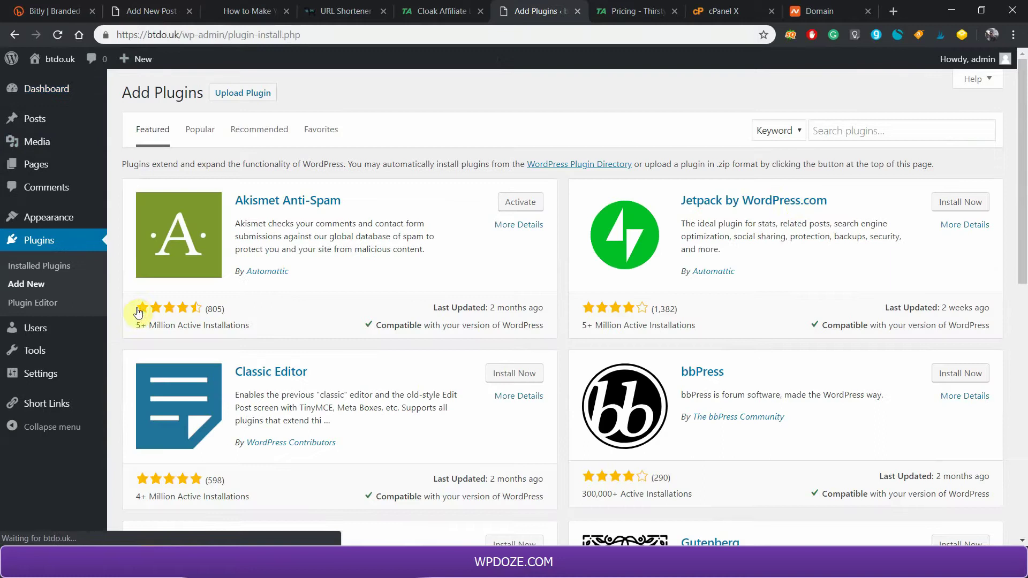
Search plugins for 'url shortener', listing 174 results led by MyThemeShop's URL Shortener.
click(834, 138)
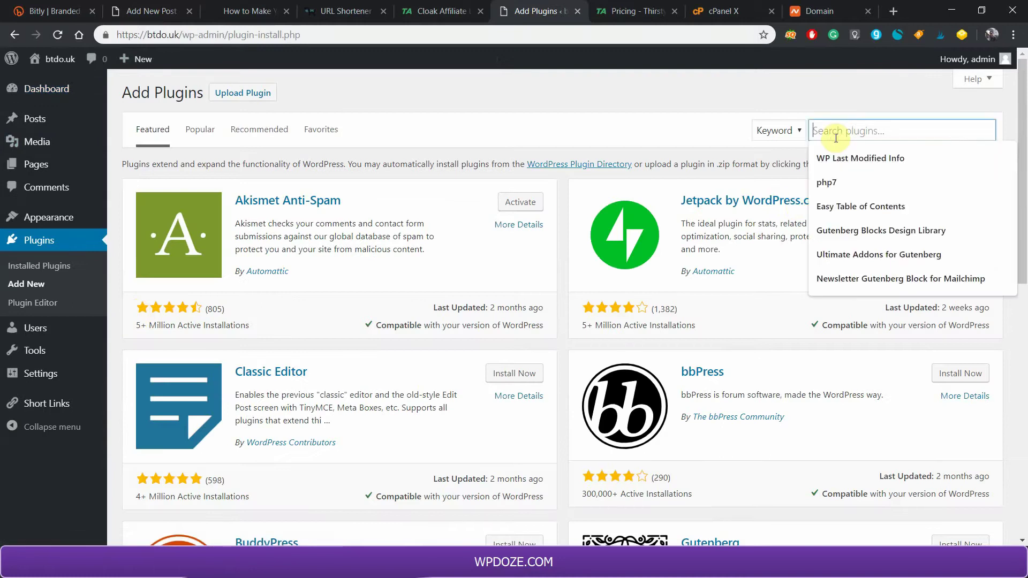
text(url)
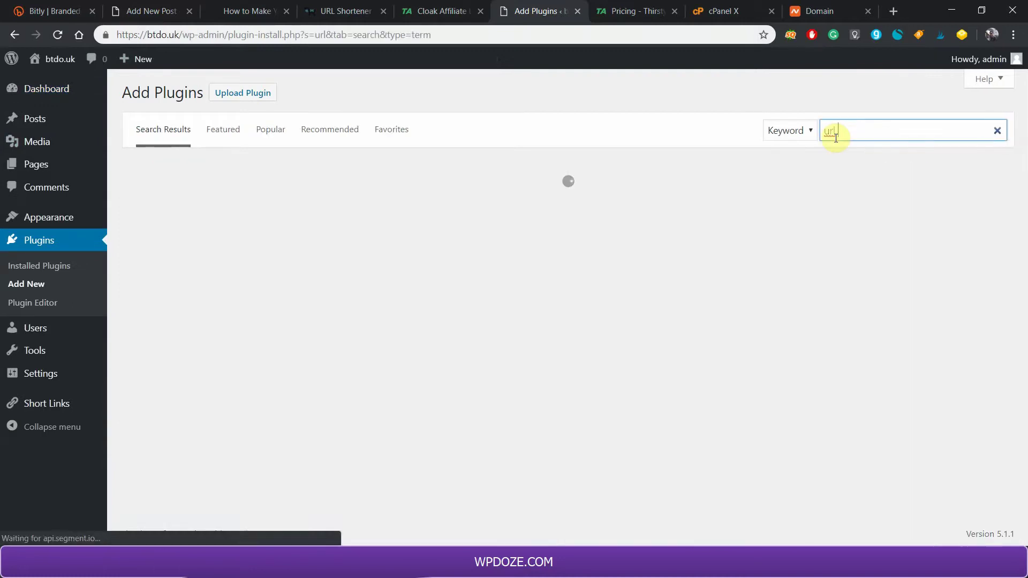
text( short)
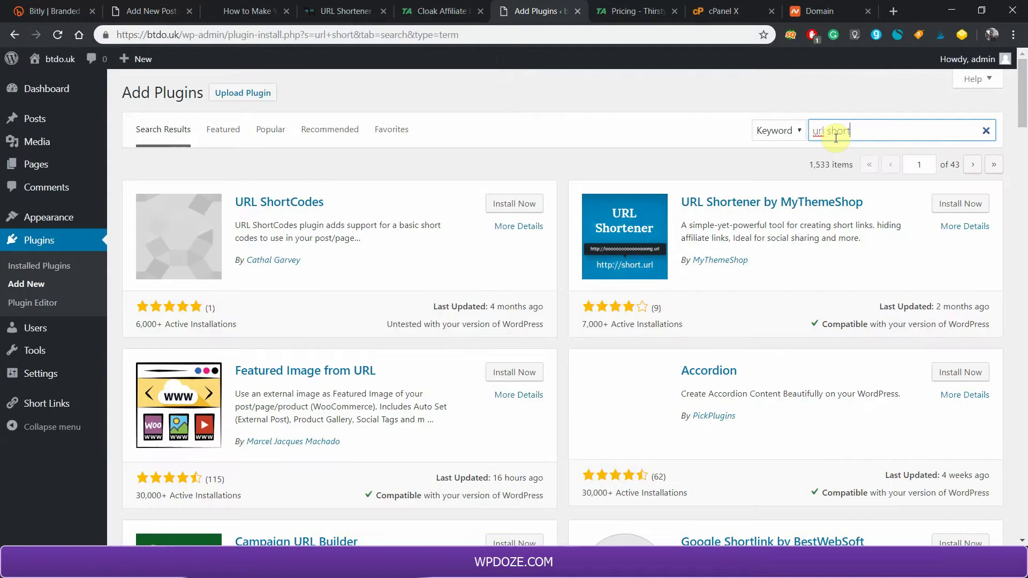
text(ener)
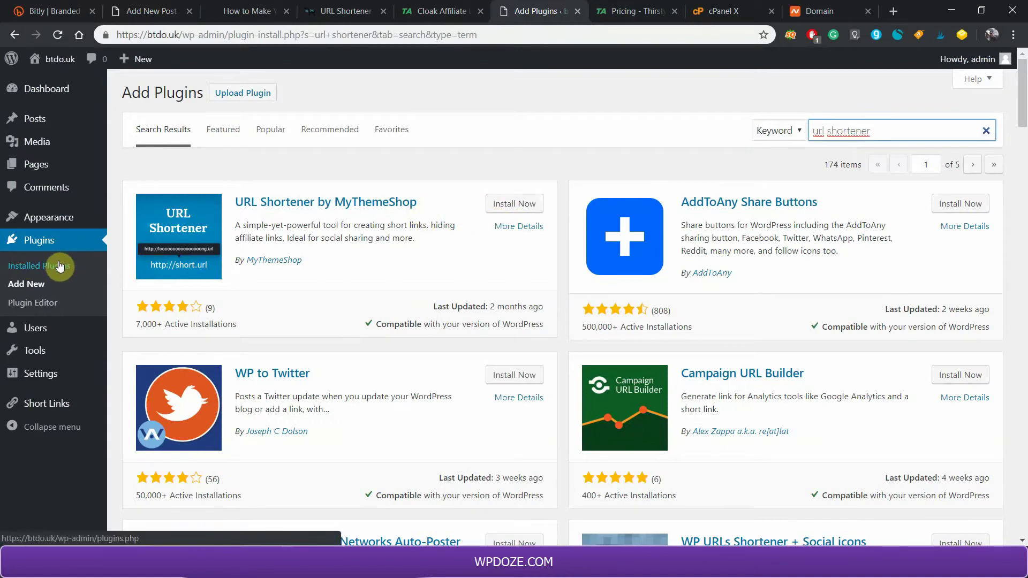
mouse_move(43, 404)
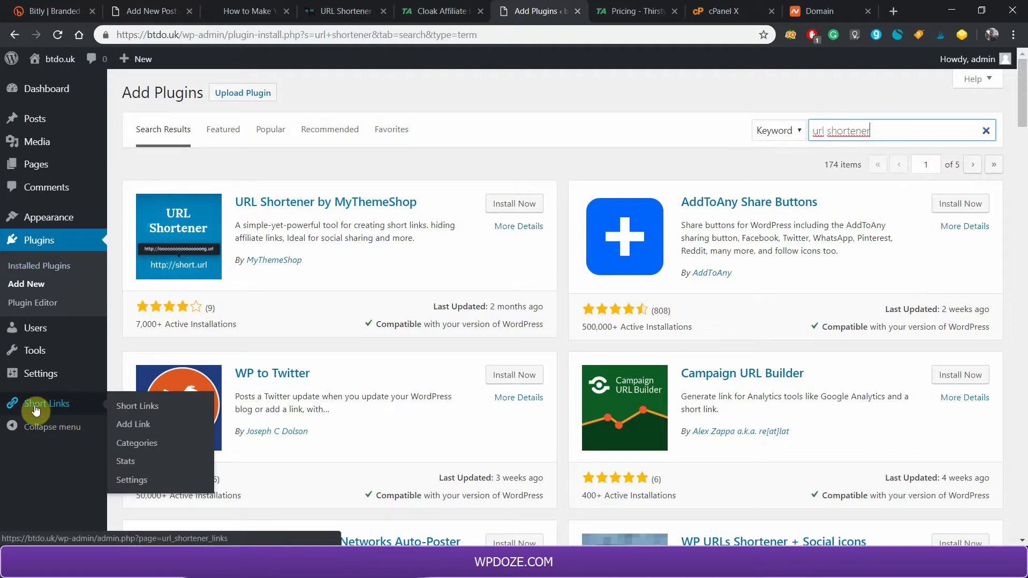
Start a new short link and set its target to the SiteGround affiliate URL.
click(138, 429)
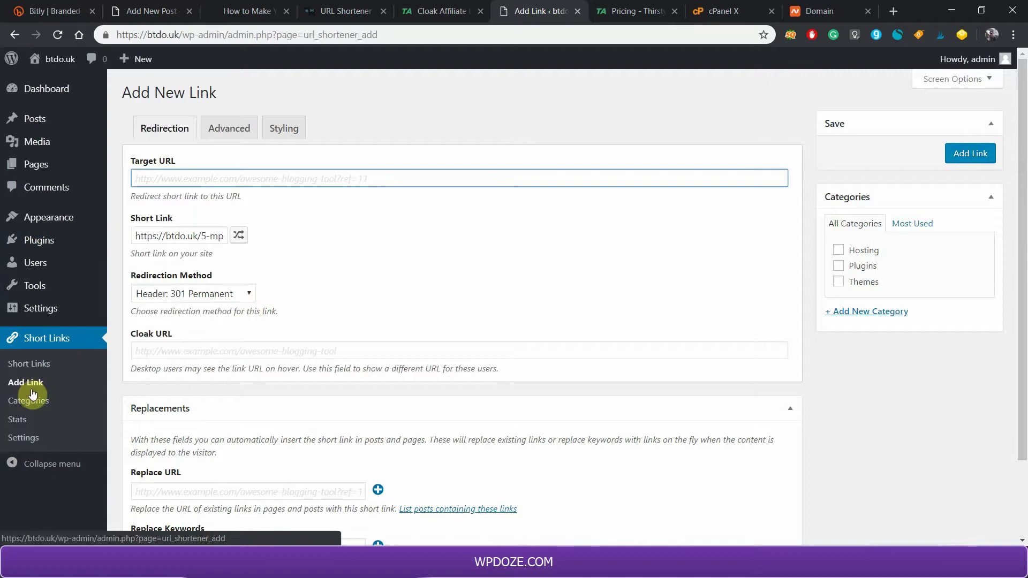
click(257, 183)
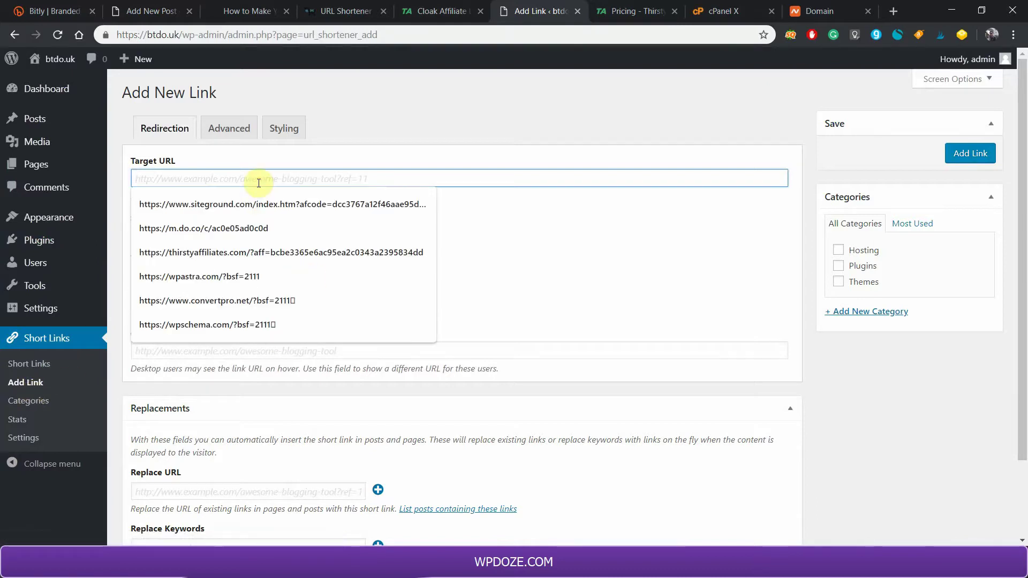
click(490, 239)
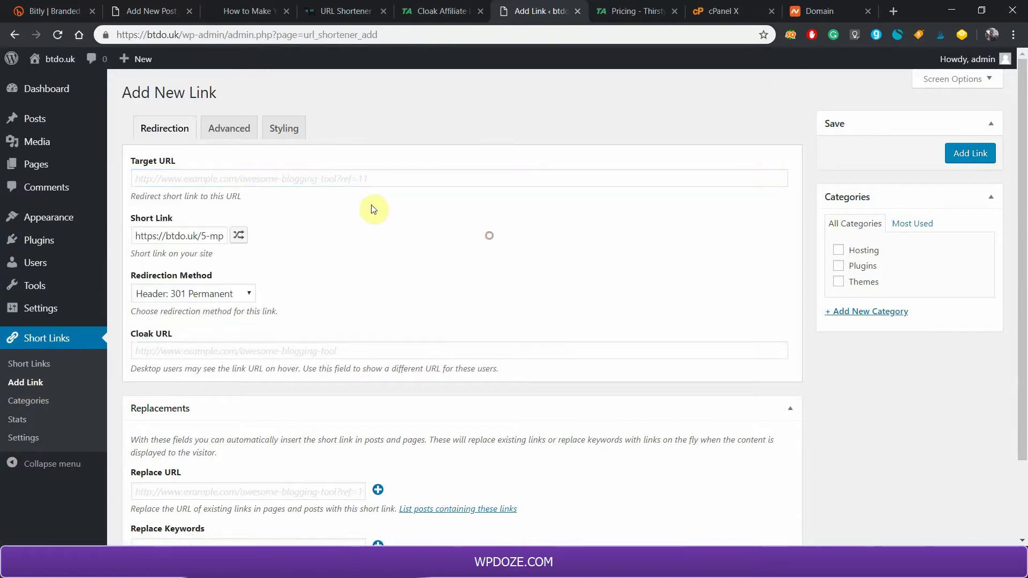
click(341, 179)
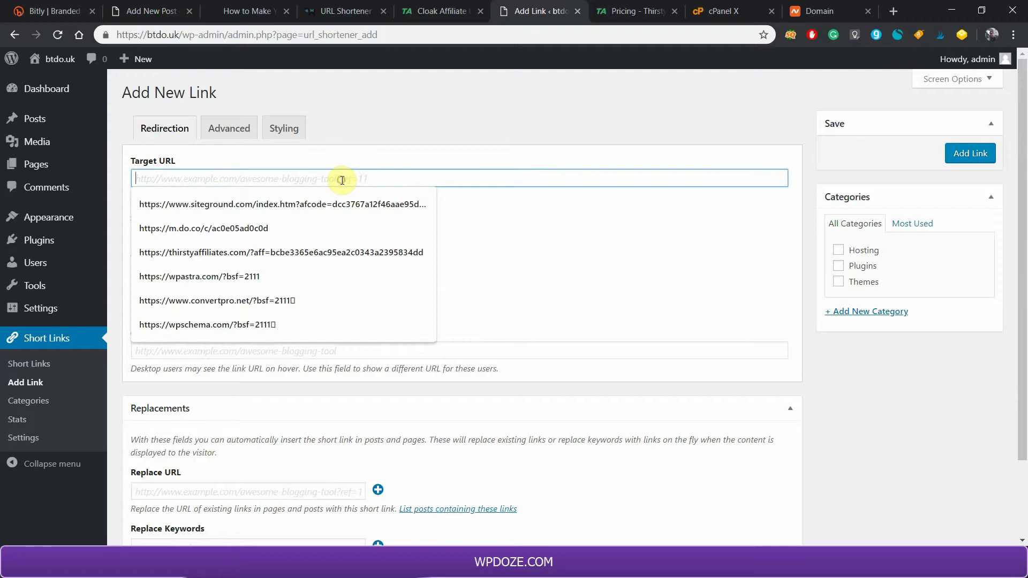
click(506, 251)
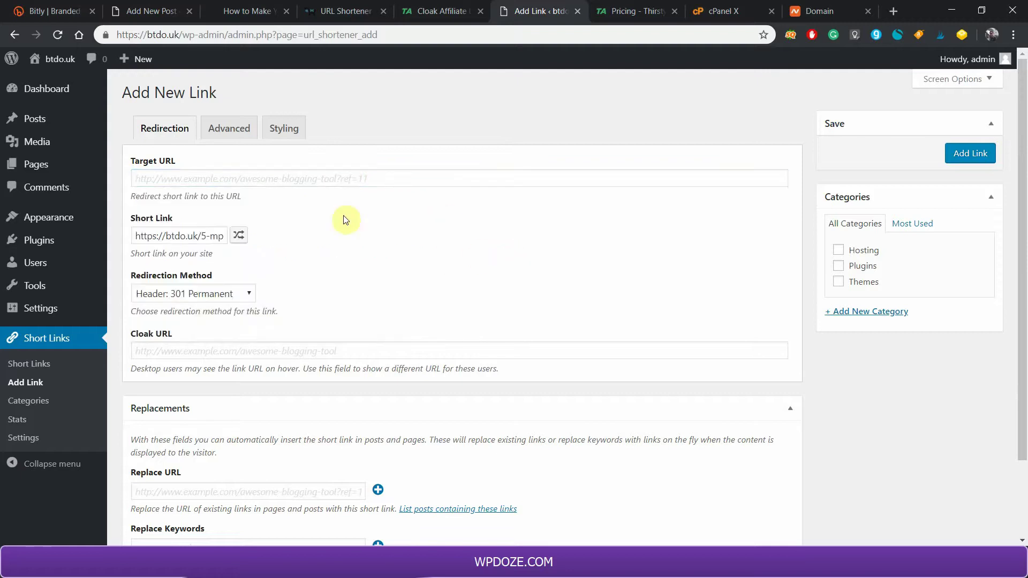
click(333, 185)
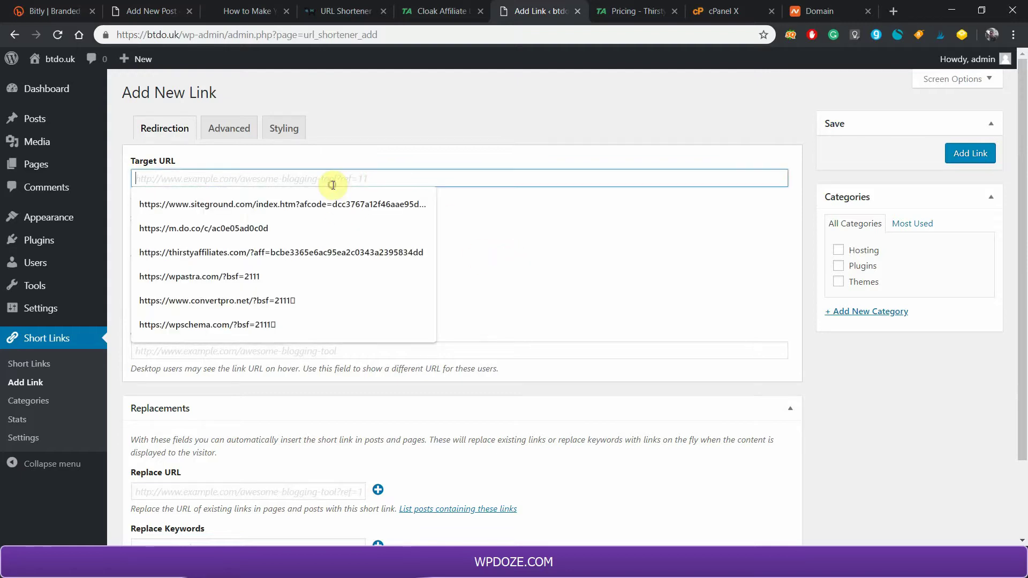
click(505, 219)
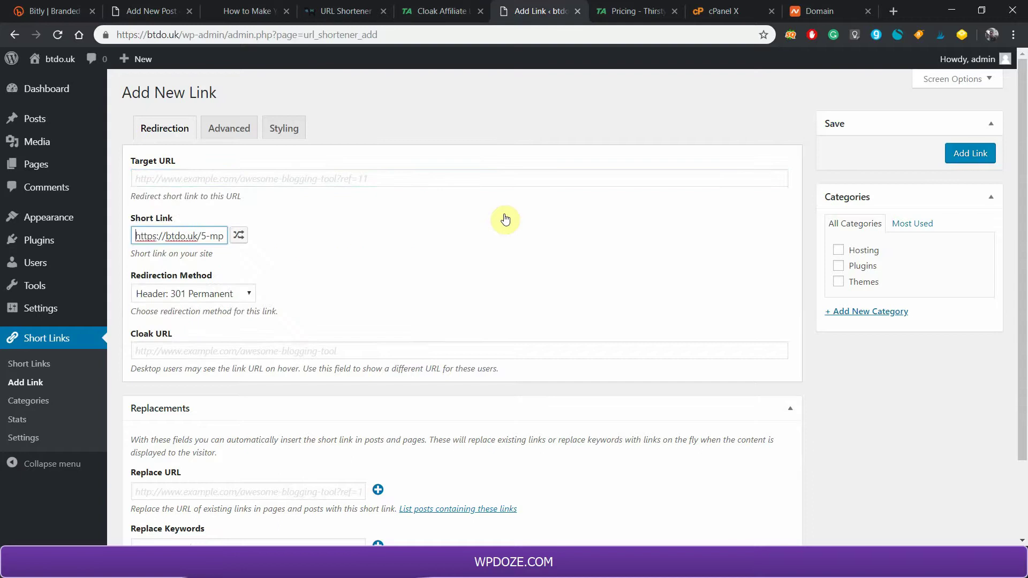
click(296, 172)
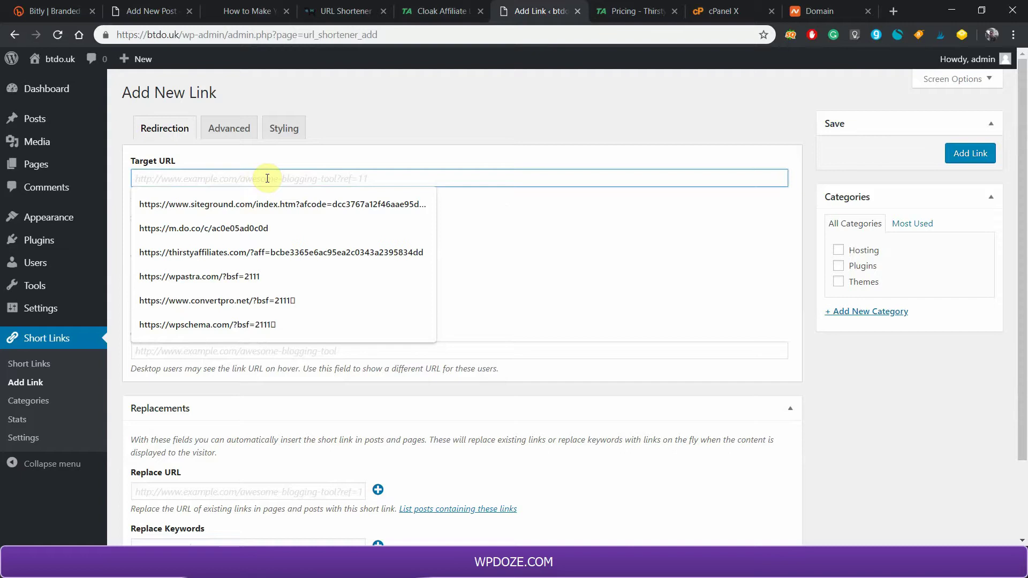
click(245, 205)
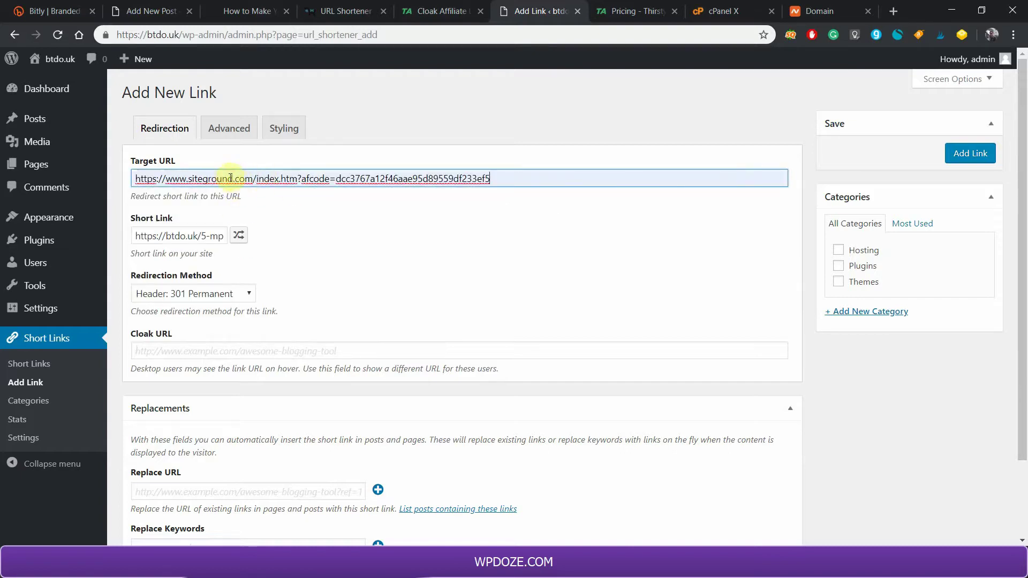
Change the slug from 5-mp to sg, keep 301 Permanent, and file it under Hosting.
click(202, 239)
drag(202, 239, 225, 241)
key(BackSpace)
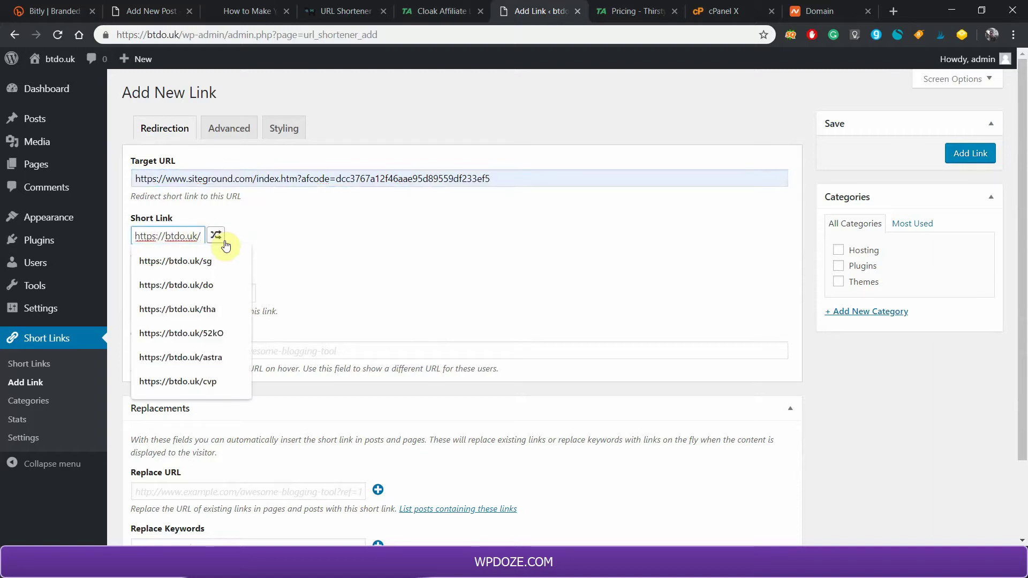
text(sg)
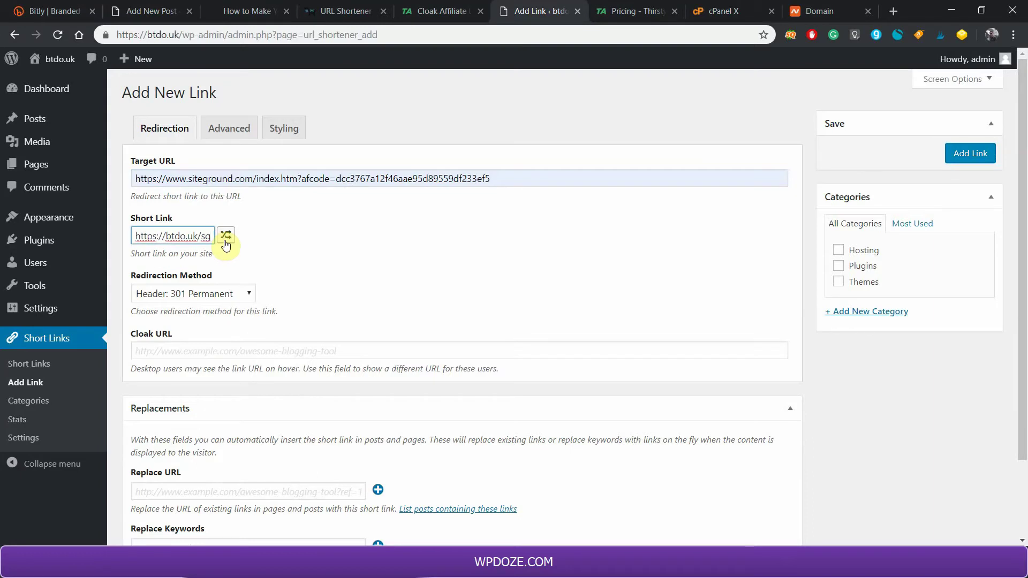
click(199, 294)
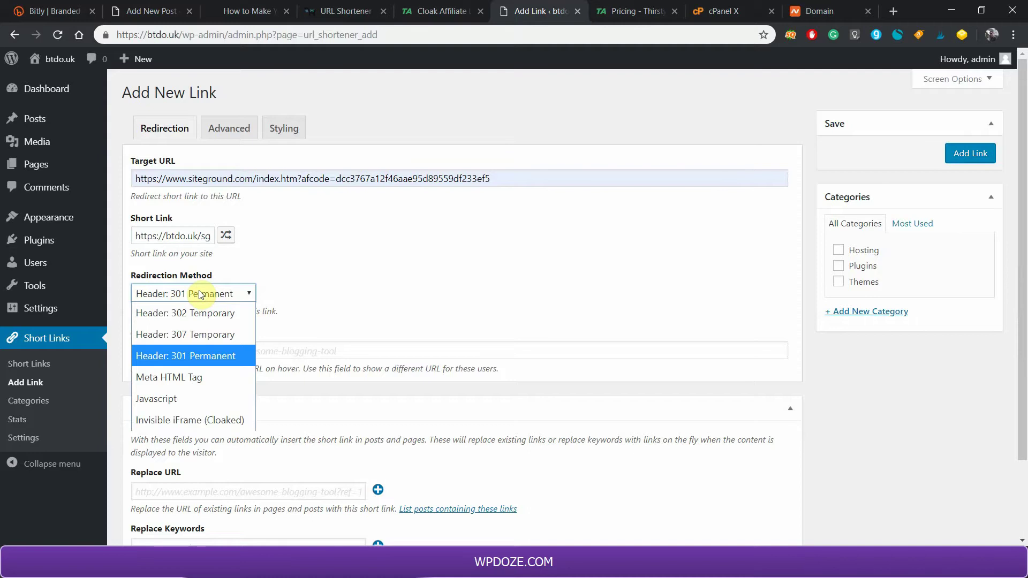
click(199, 294)
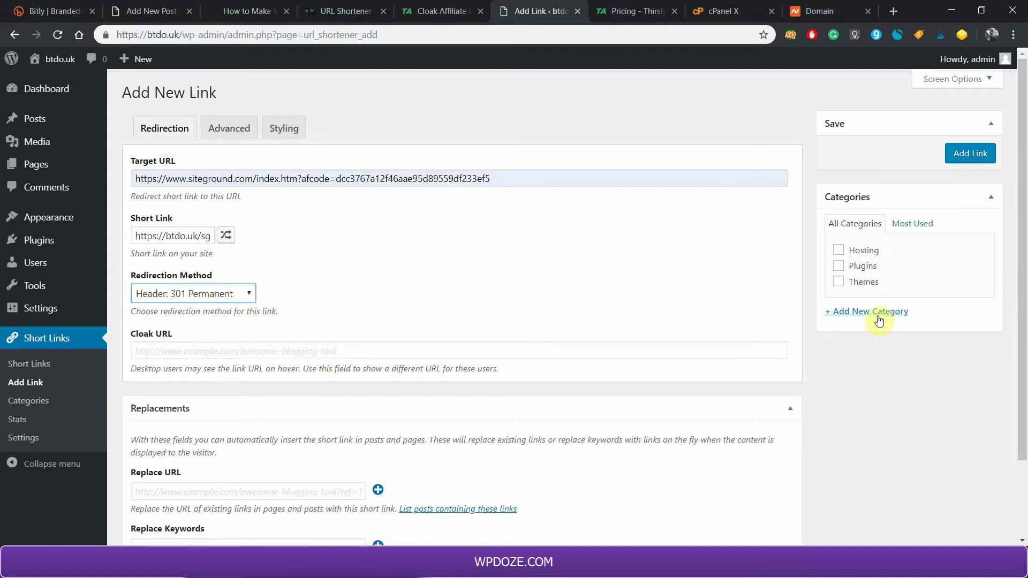
click(838, 250)
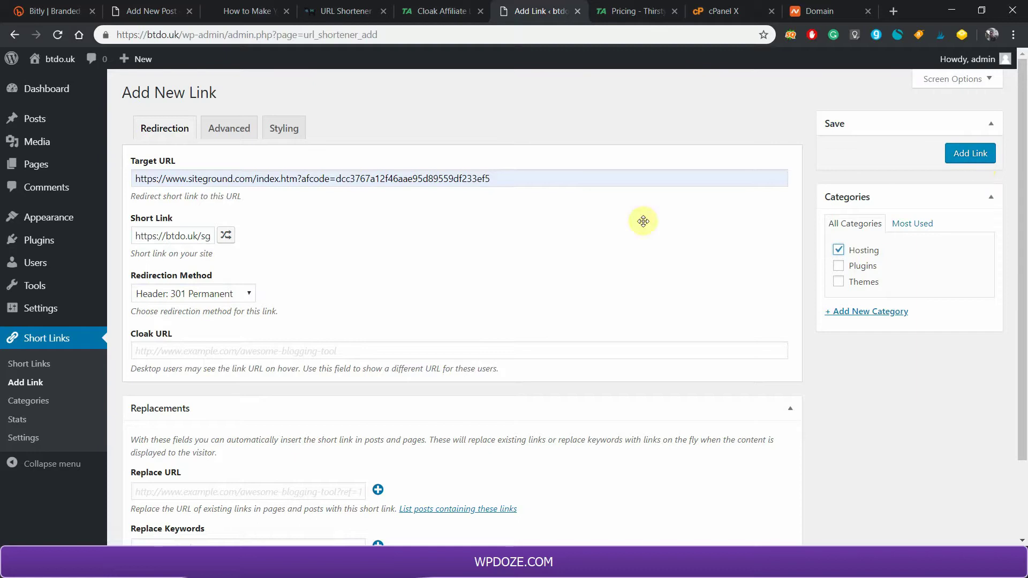
Open the Short Links list and test the /mts link in a new tab, redirecting to mythemeshop.com.
click(31, 365)
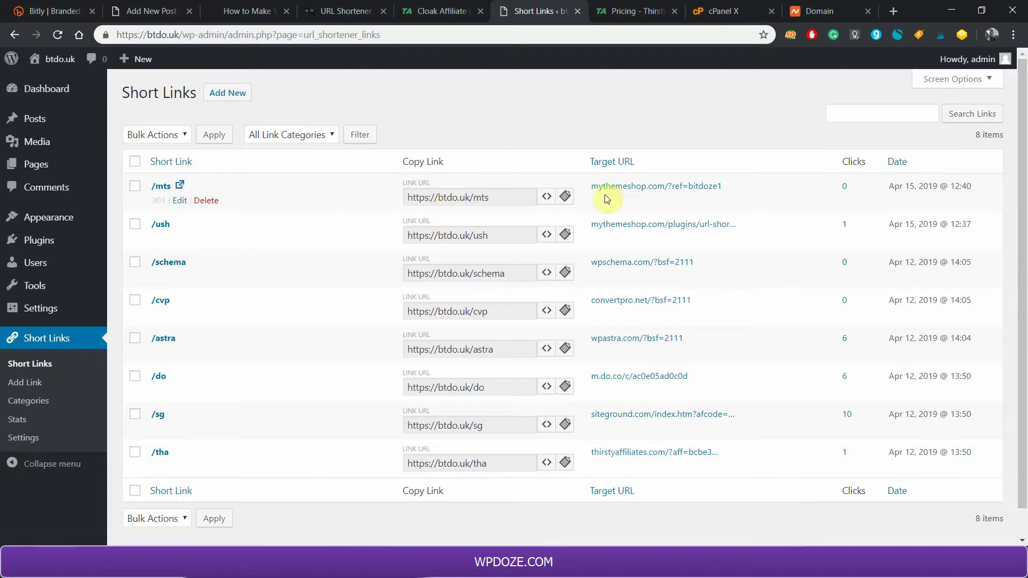
click(480, 203)
key(ctrl+c)
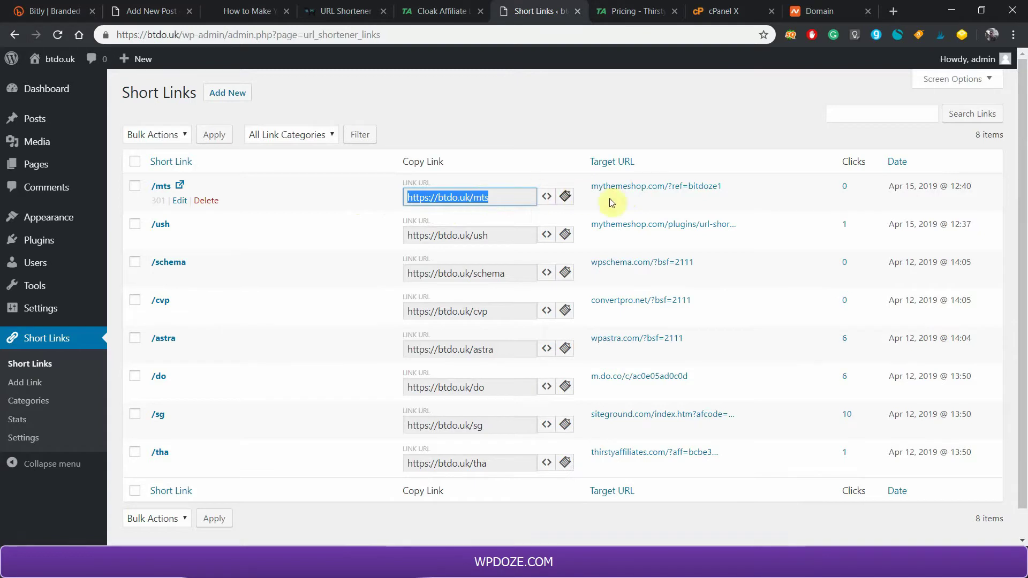
click(893, 11)
key(ctrl+v)
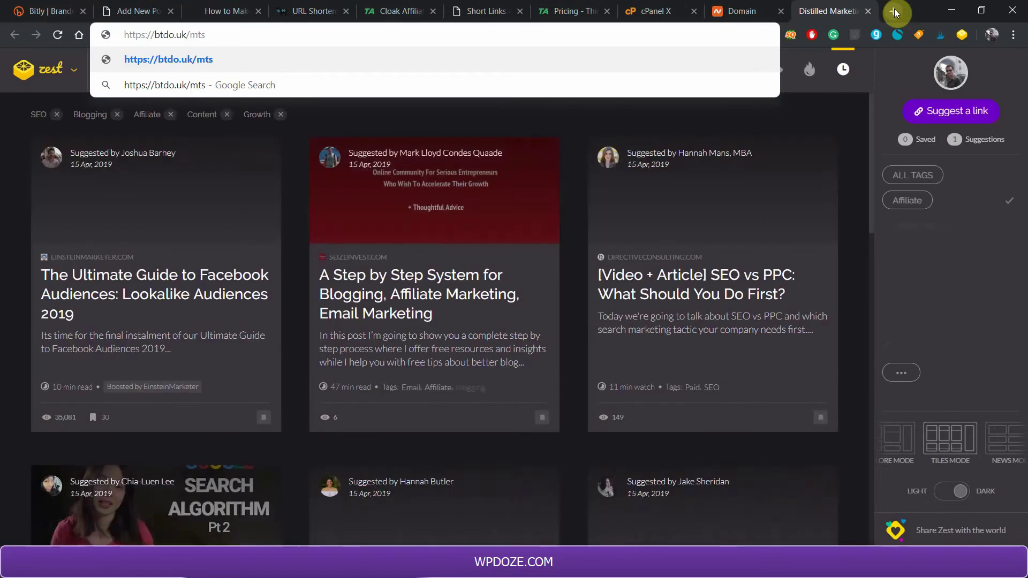
key(Return)
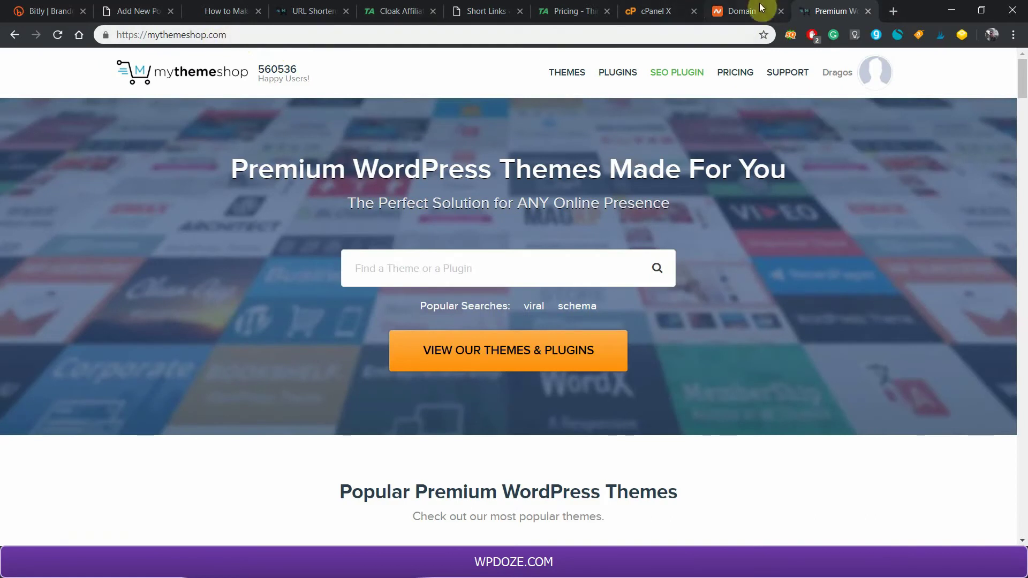
Back on the Short Links list, copy the /mts short link to the clipboard.
click(487, 12)
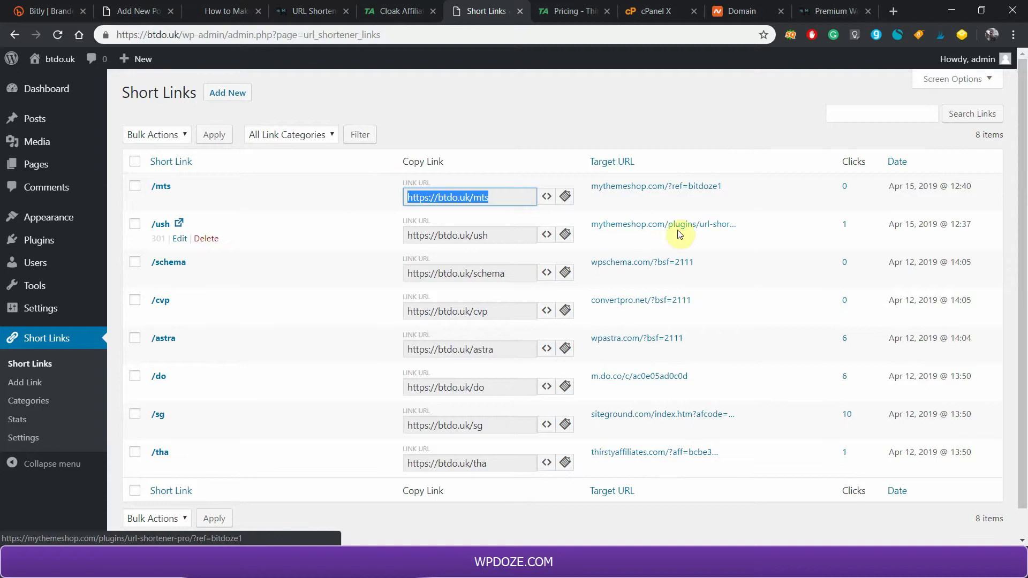
scroll(659, 225, down, 1)
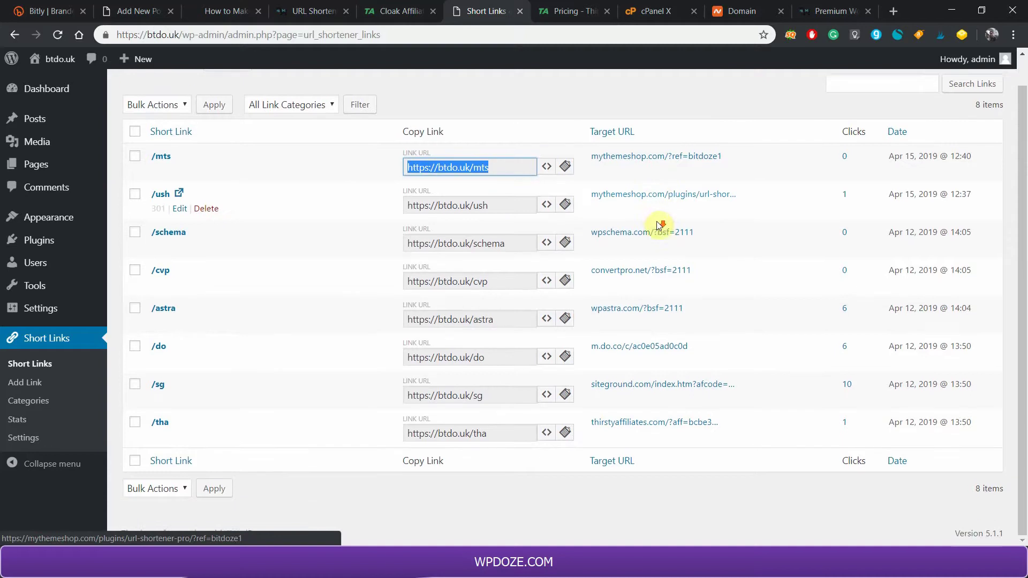
click(566, 170)
click(566, 169)
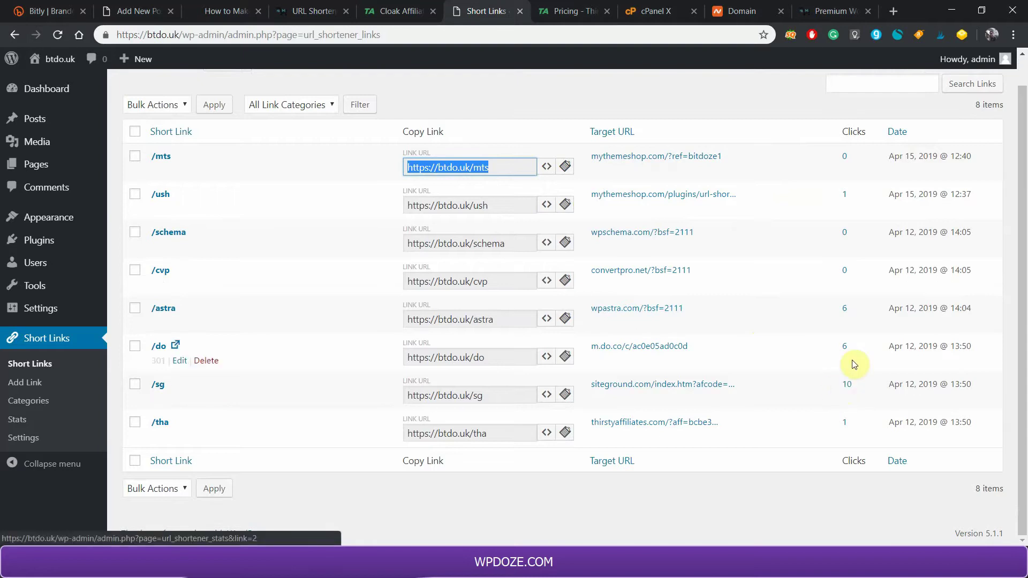
Load and review the click stats, referrers and browsers for the /sg short link.
click(29, 425)
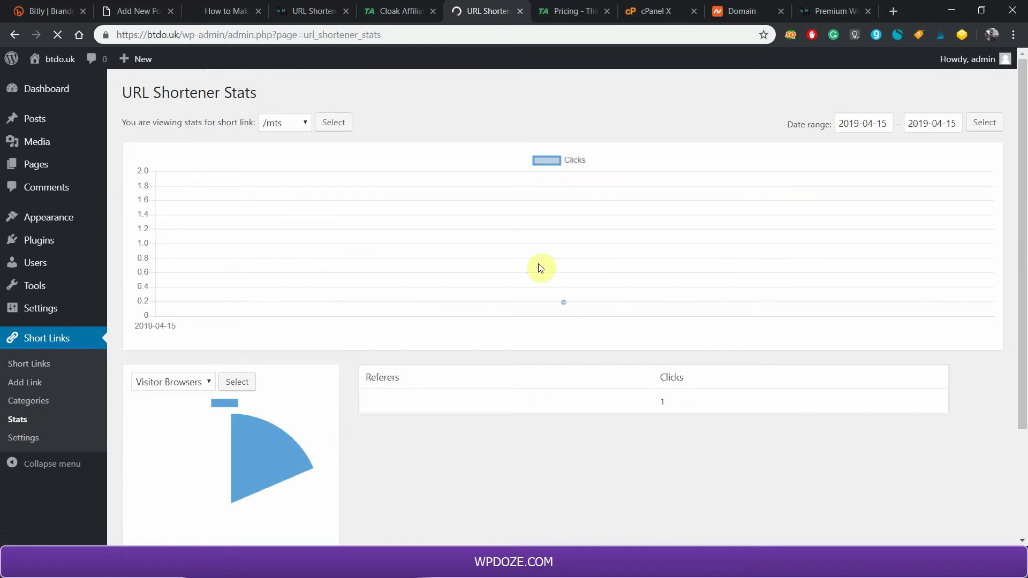
click(294, 124)
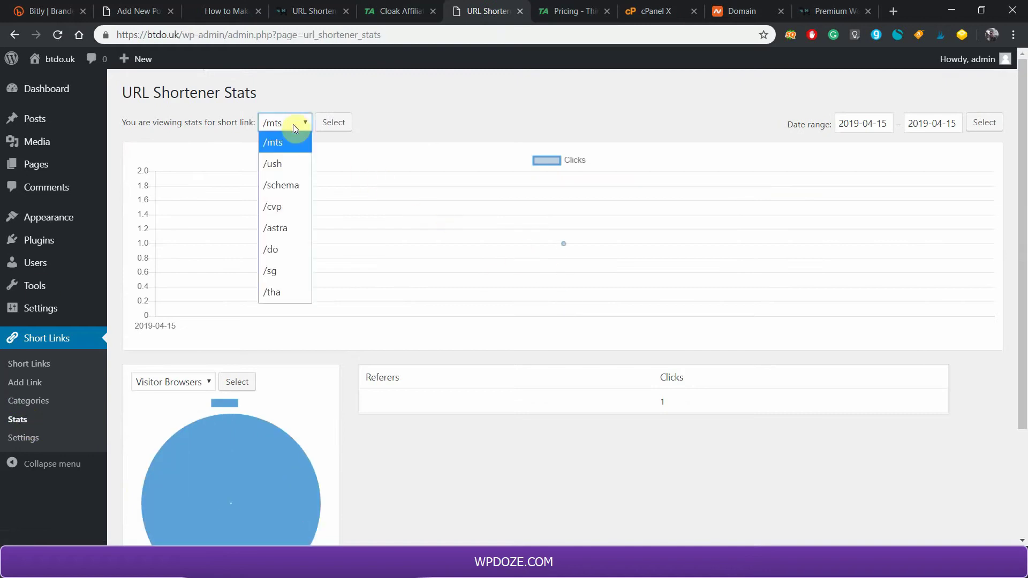
click(273, 271)
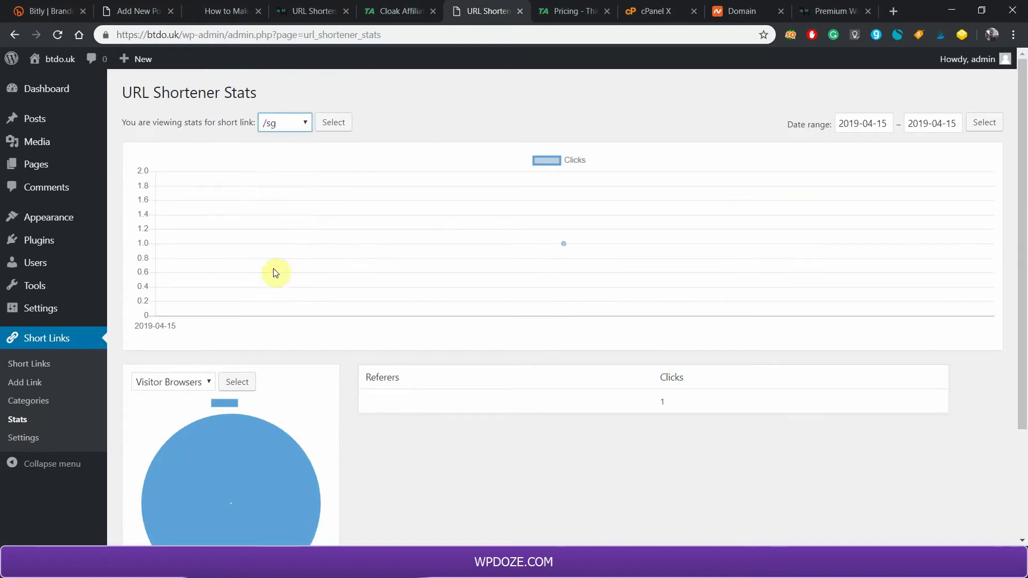
click(337, 126)
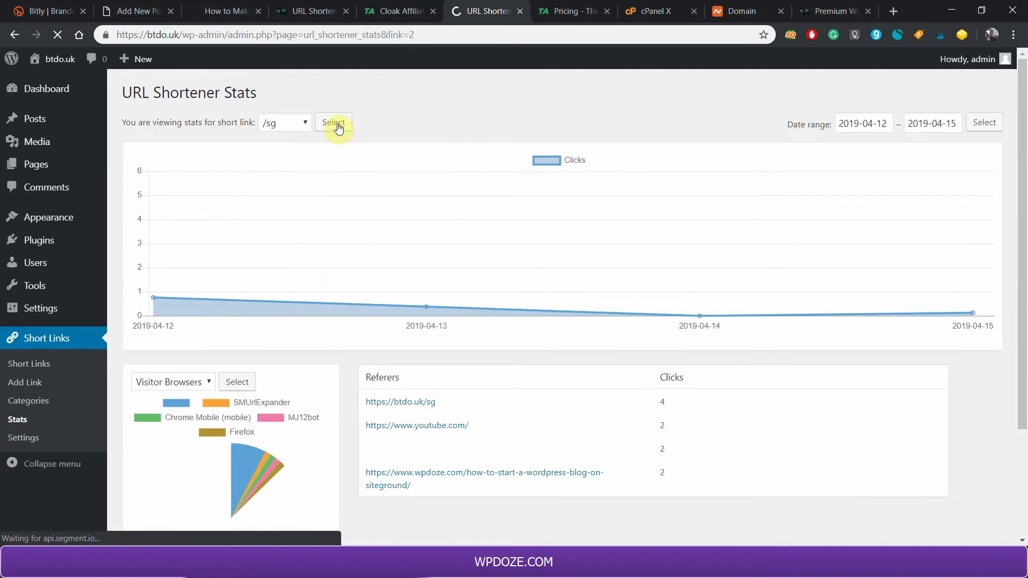
scroll(339, 129, down, 2)
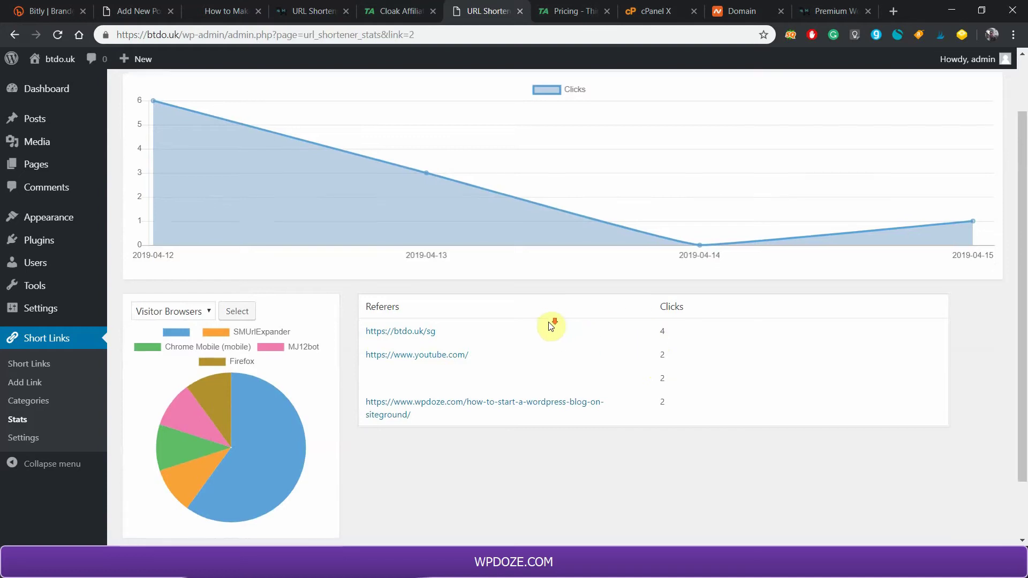
scroll(551, 326, down, 1)
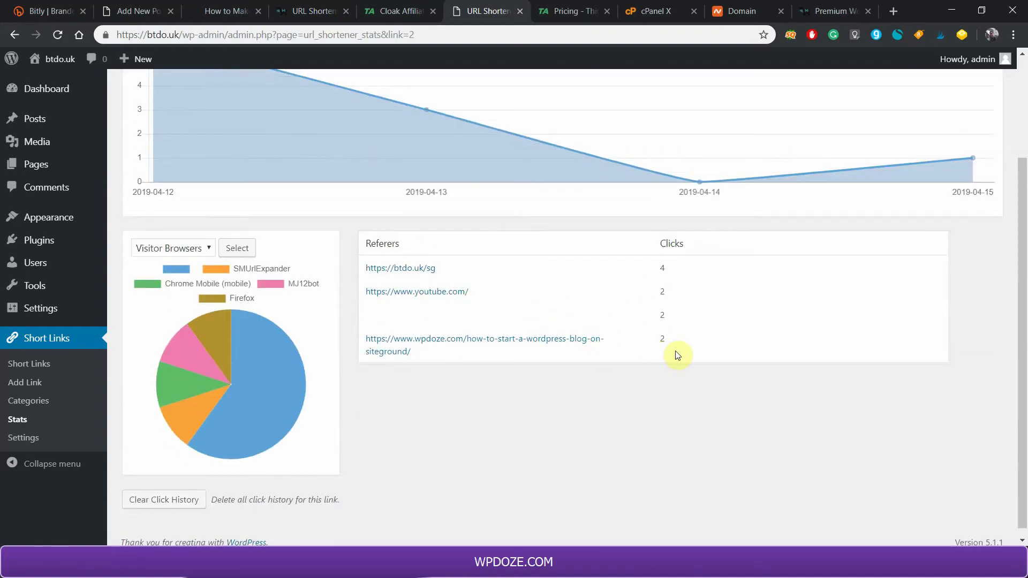
scroll(635, 344, up, 2)
Switch the stats to the /do link, showing 5 clicks on 2019-04-12.
click(287, 123)
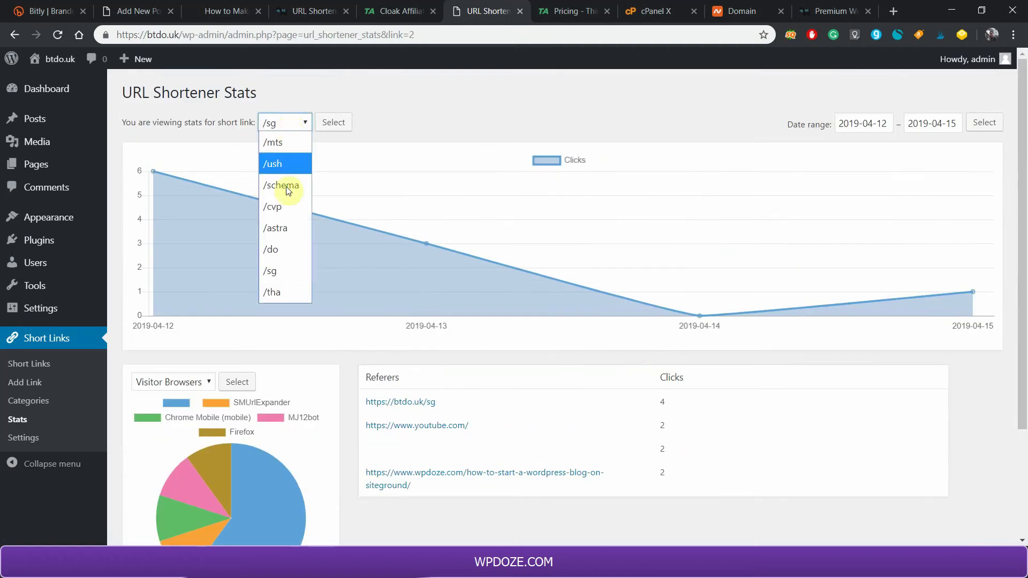
click(269, 249)
click(334, 124)
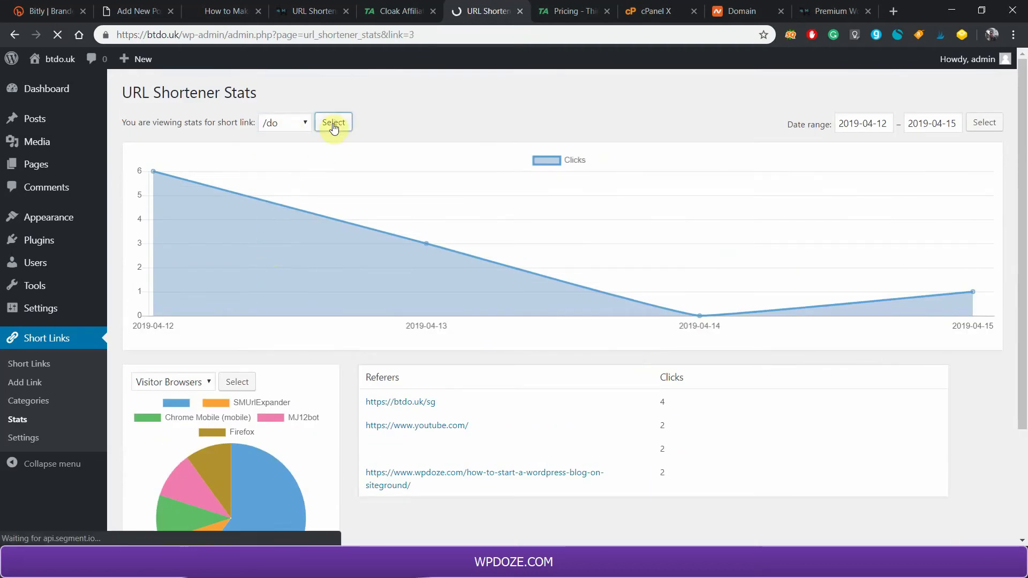
scroll(336, 129, down, 3)
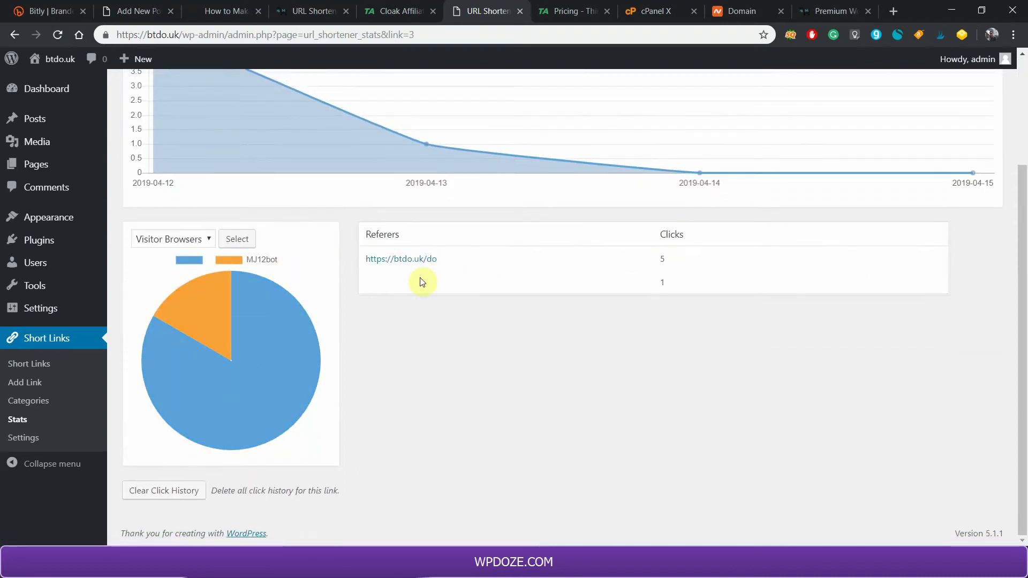
scroll(413, 226, up, 1)
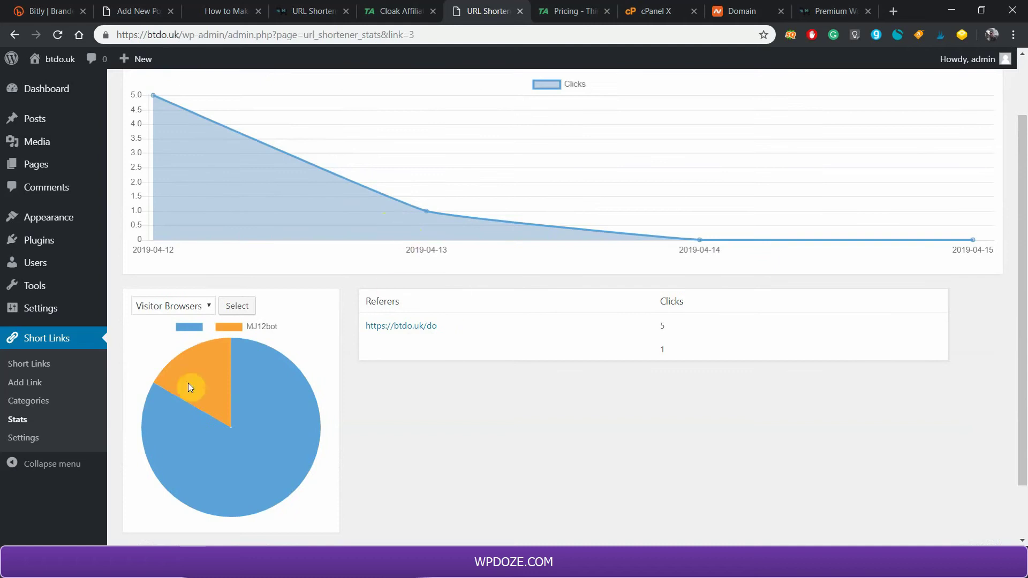
scroll(209, 369, up, 1)
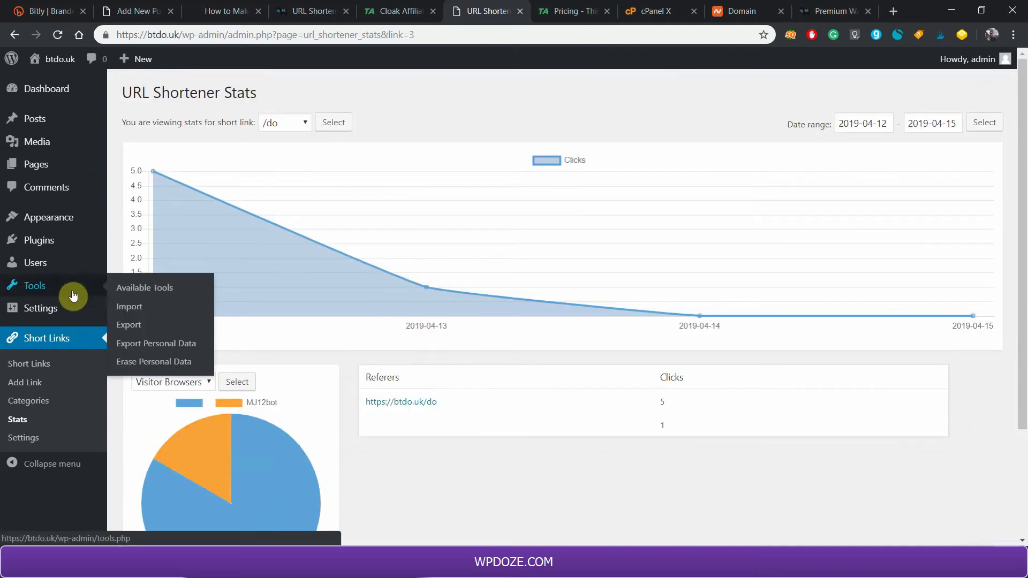
Go to Settings > Reading, where btdo.uk is set to discourage search engine indexing.
mouse_move(60, 314)
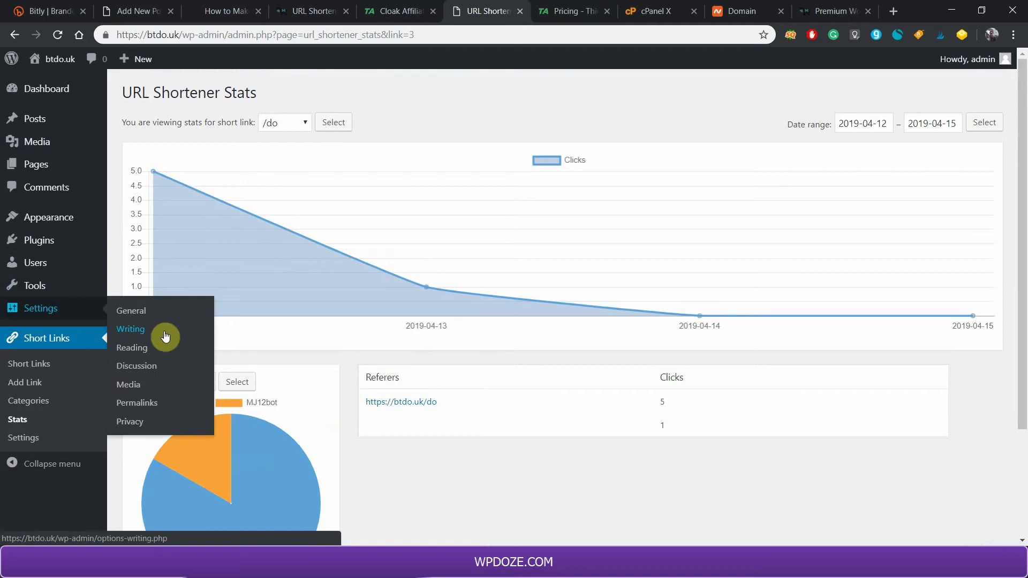
click(135, 349)
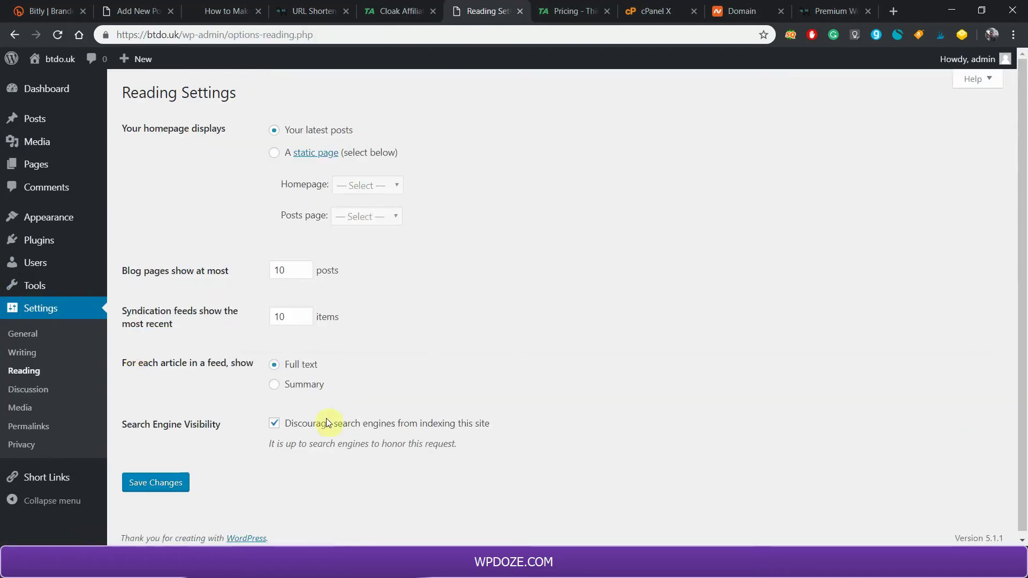